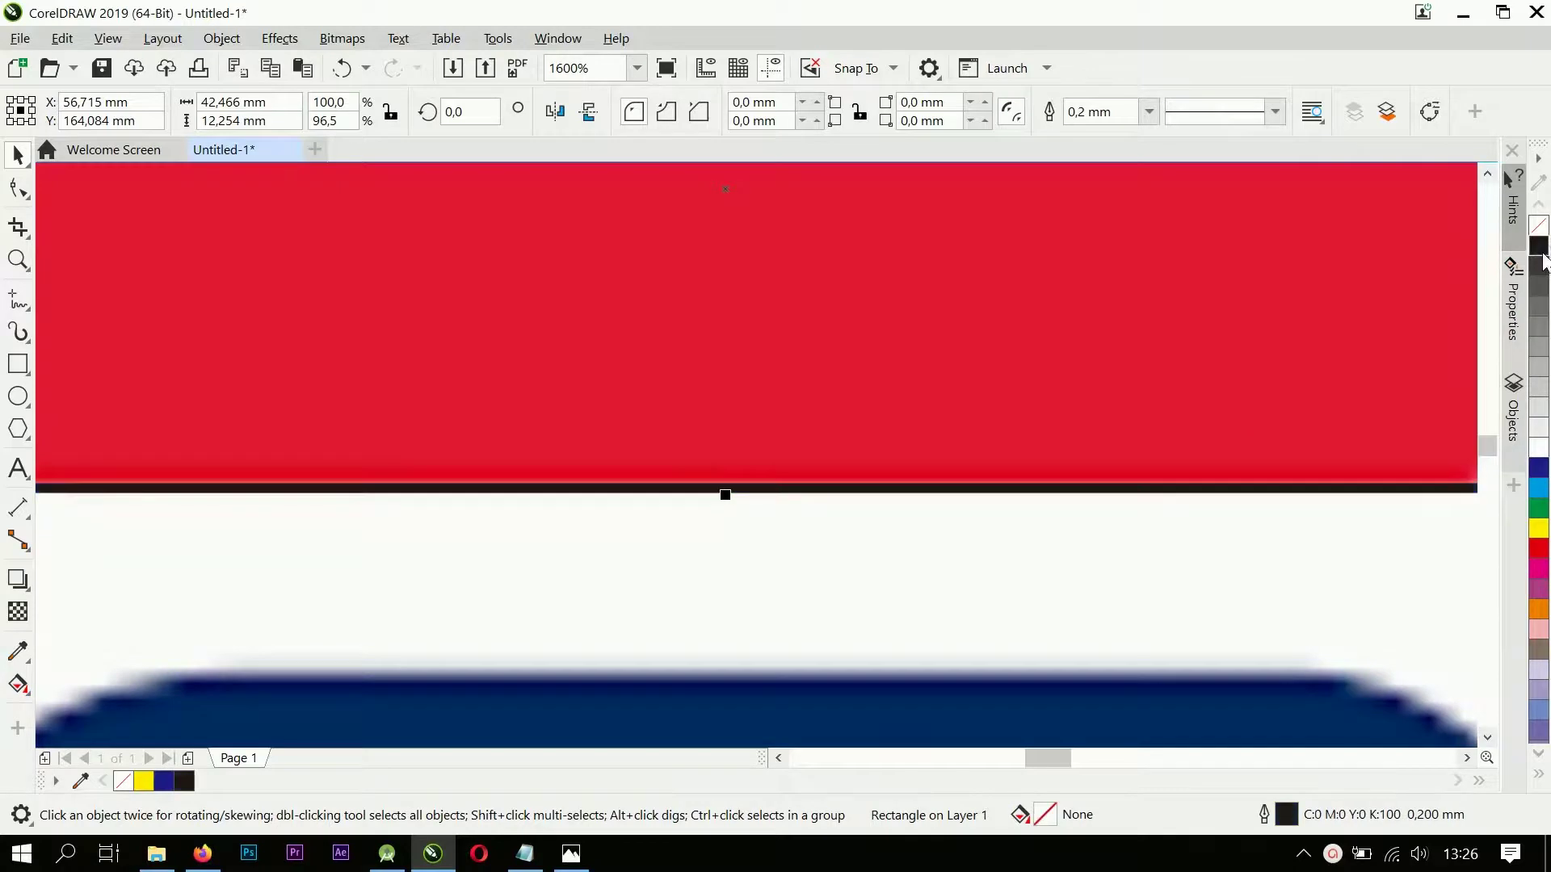
Step: Narrow the rectangle to about 40 mm wide so both sides meet the ends of the red bar
{"action": "scroll", "coordinate": [547, 395], "scroll_direction": "up", "scroll_amount": 1}
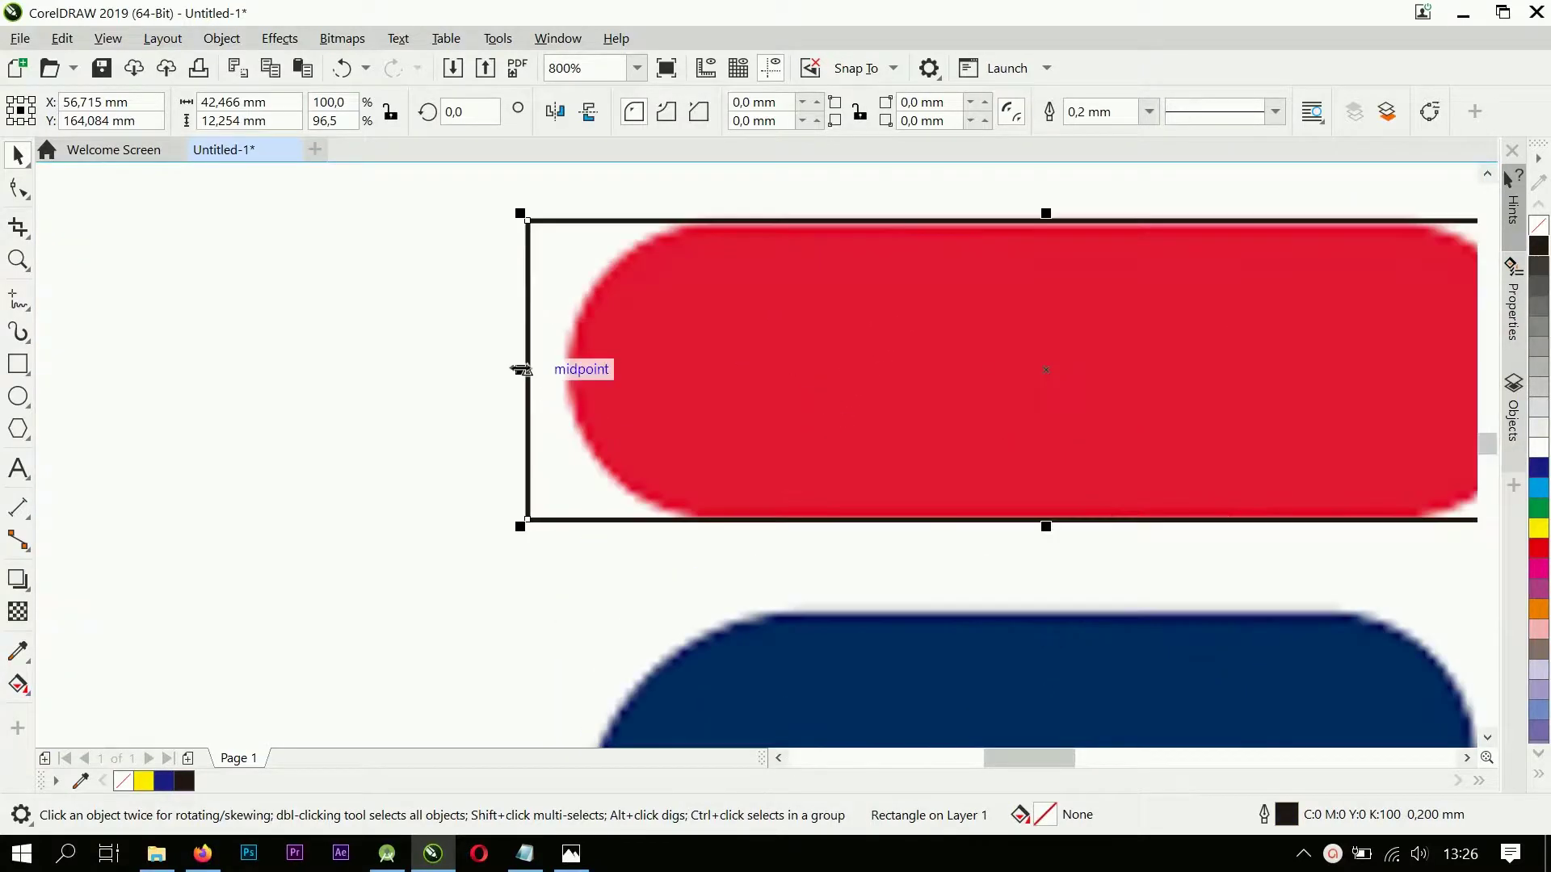
{"action": "left_click_drag", "start_coordinate": [527, 368], "coordinate": [564, 368]}
{"action": "scroll", "coordinate": [563, 369], "scroll_direction": "down", "scroll_amount": 2}
{"action": "scroll", "coordinate": [961, 401], "scroll_direction": "up", "scroll_amount": 3}
{"action": "left_click_drag", "start_coordinate": [959, 393], "coordinate": [913, 388]}
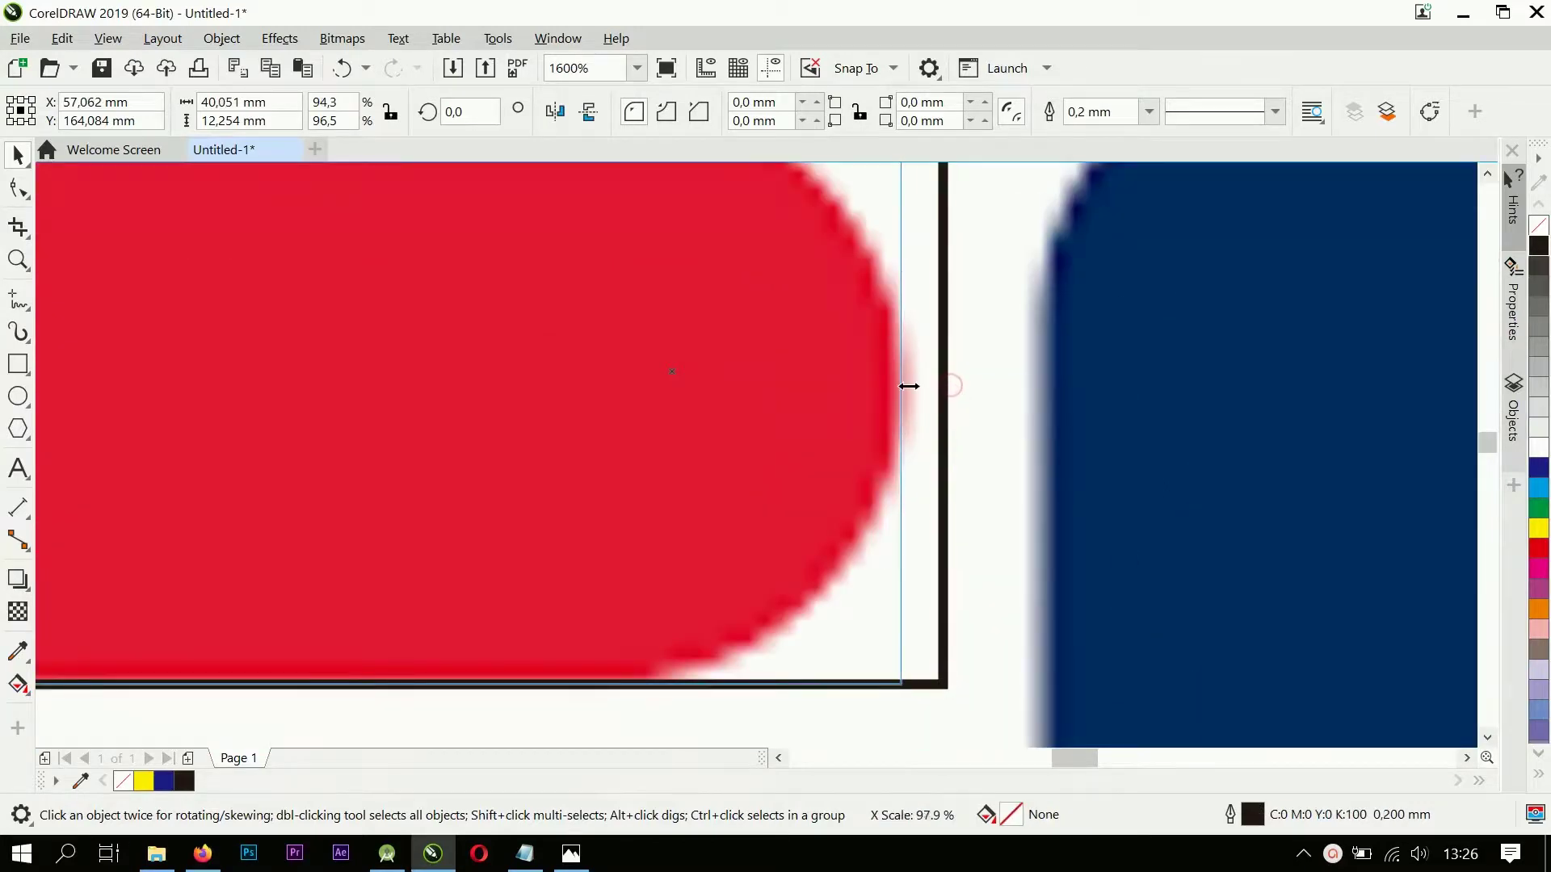
Step: Fully round the rectangle's corners to a radius of about 6.07 mm to match the red bar
{"action": "scroll", "coordinate": [767, 376], "scroll_direction": "down", "scroll_amount": 3}
{"action": "scroll", "coordinate": [761, 391], "scroll_direction": "up", "scroll_amount": 1}
{"action": "left_click", "coordinate": [18, 190]}
{"action": "left_click_drag", "start_coordinate": [617, 326], "coordinate": [600, 401]}
{"action": "left_click", "coordinate": [19, 153]}
{"action": "scroll", "coordinate": [720, 398], "scroll_direction": "down", "scroll_amount": 2}
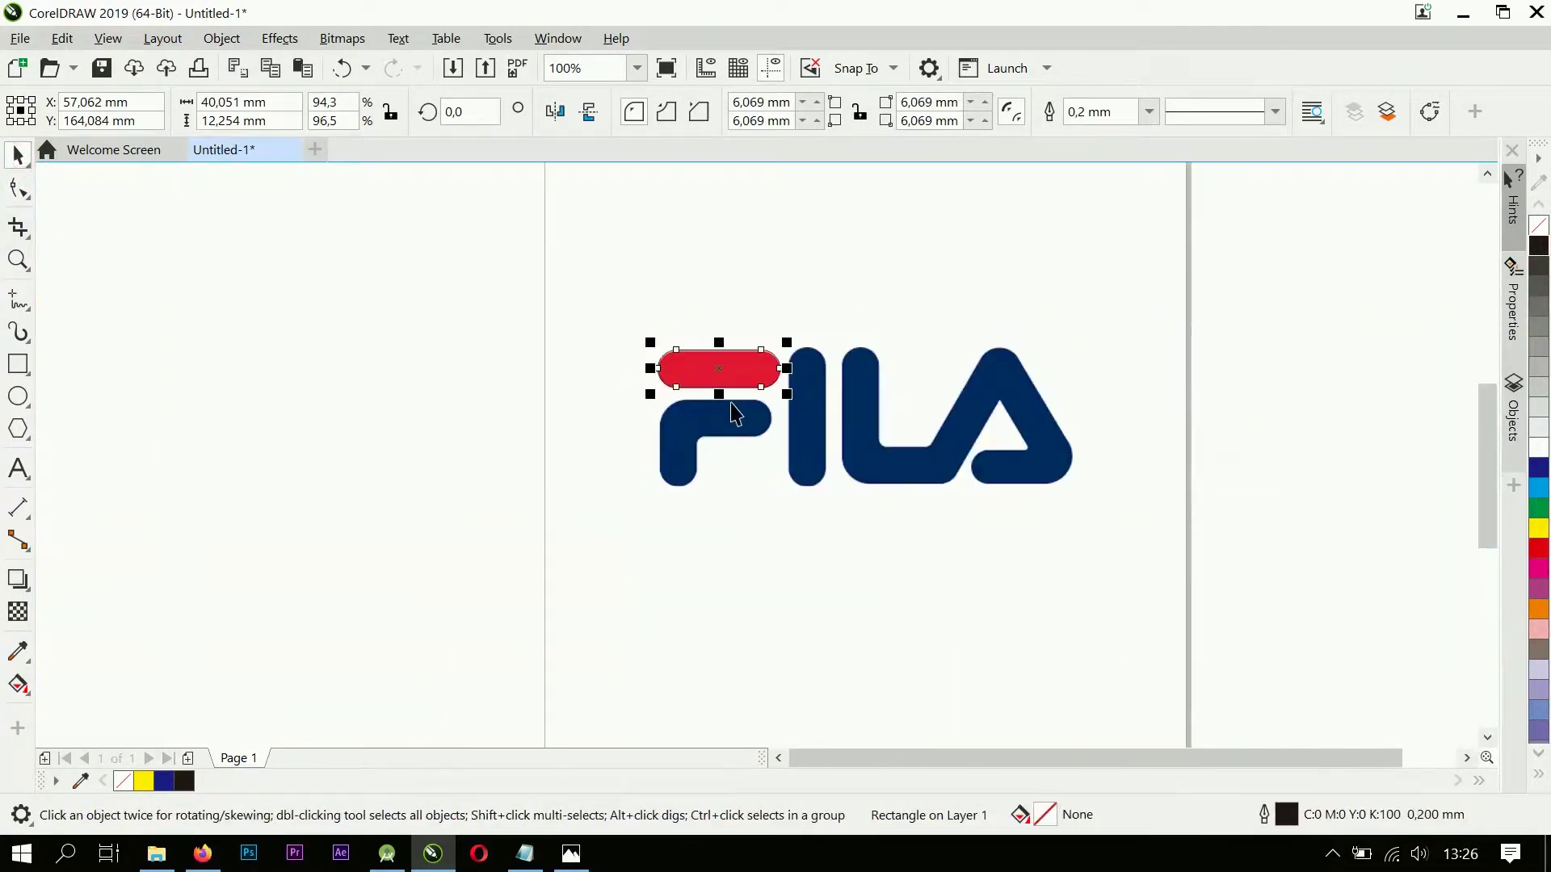
Step: Place a copy of the rounded bar over the F's blue arm and give it a yellow outline
{"action": "scroll", "coordinate": [753, 422], "scroll_direction": "up", "scroll_amount": 1}
{"action": "left_click_drag", "start_coordinate": [736, 379], "coordinate": [689, 434]}
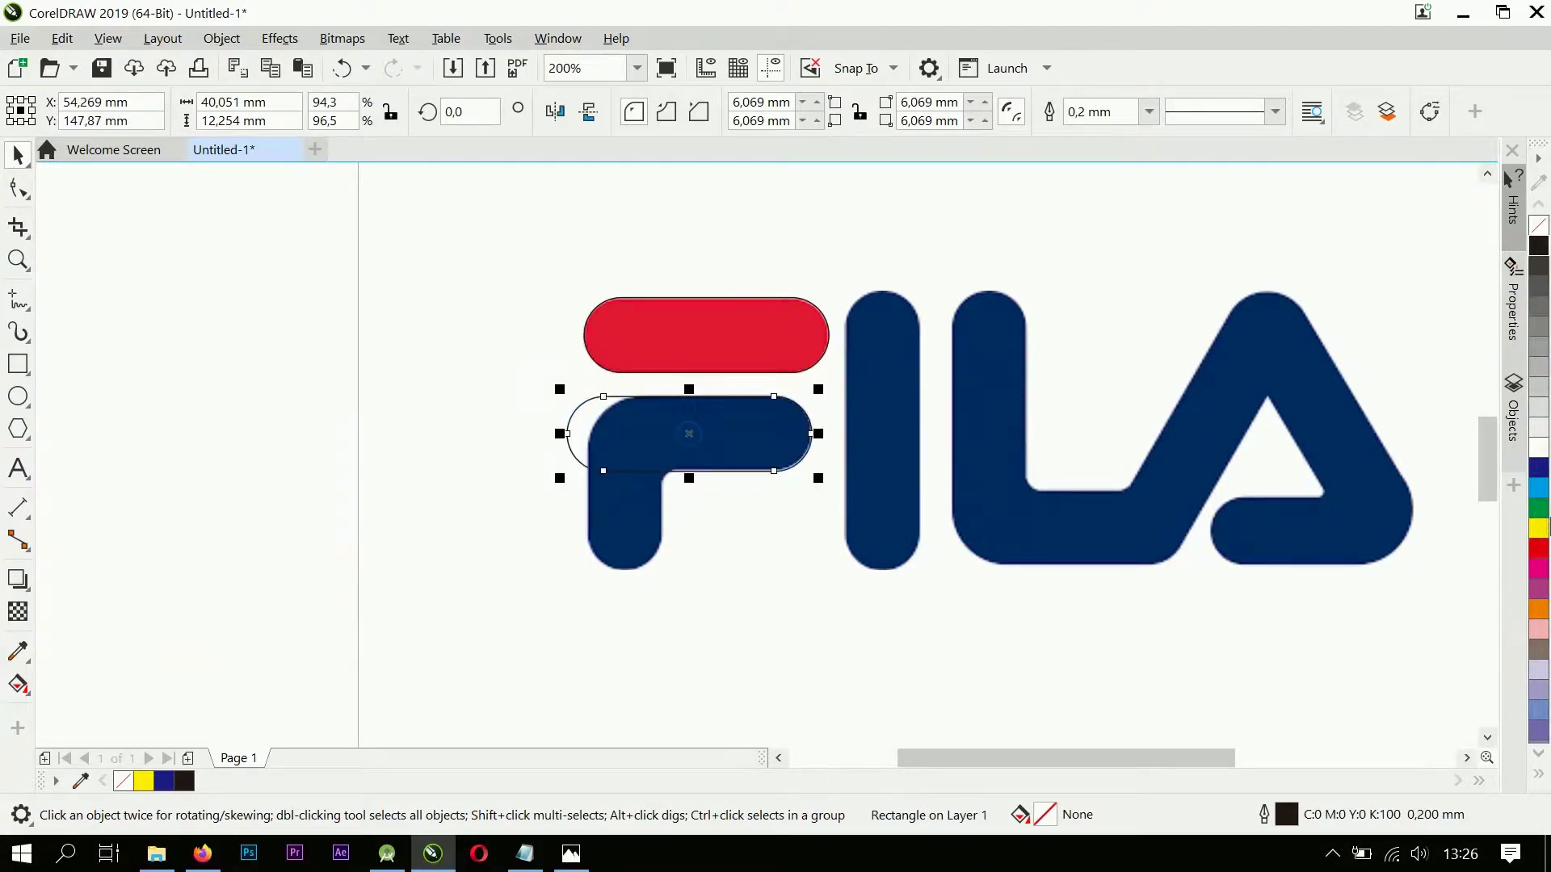
{"action": "right_click", "coordinate": [1539, 528]}
{"action": "scroll", "coordinate": [689, 453], "scroll_direction": "up", "scroll_amount": 2}
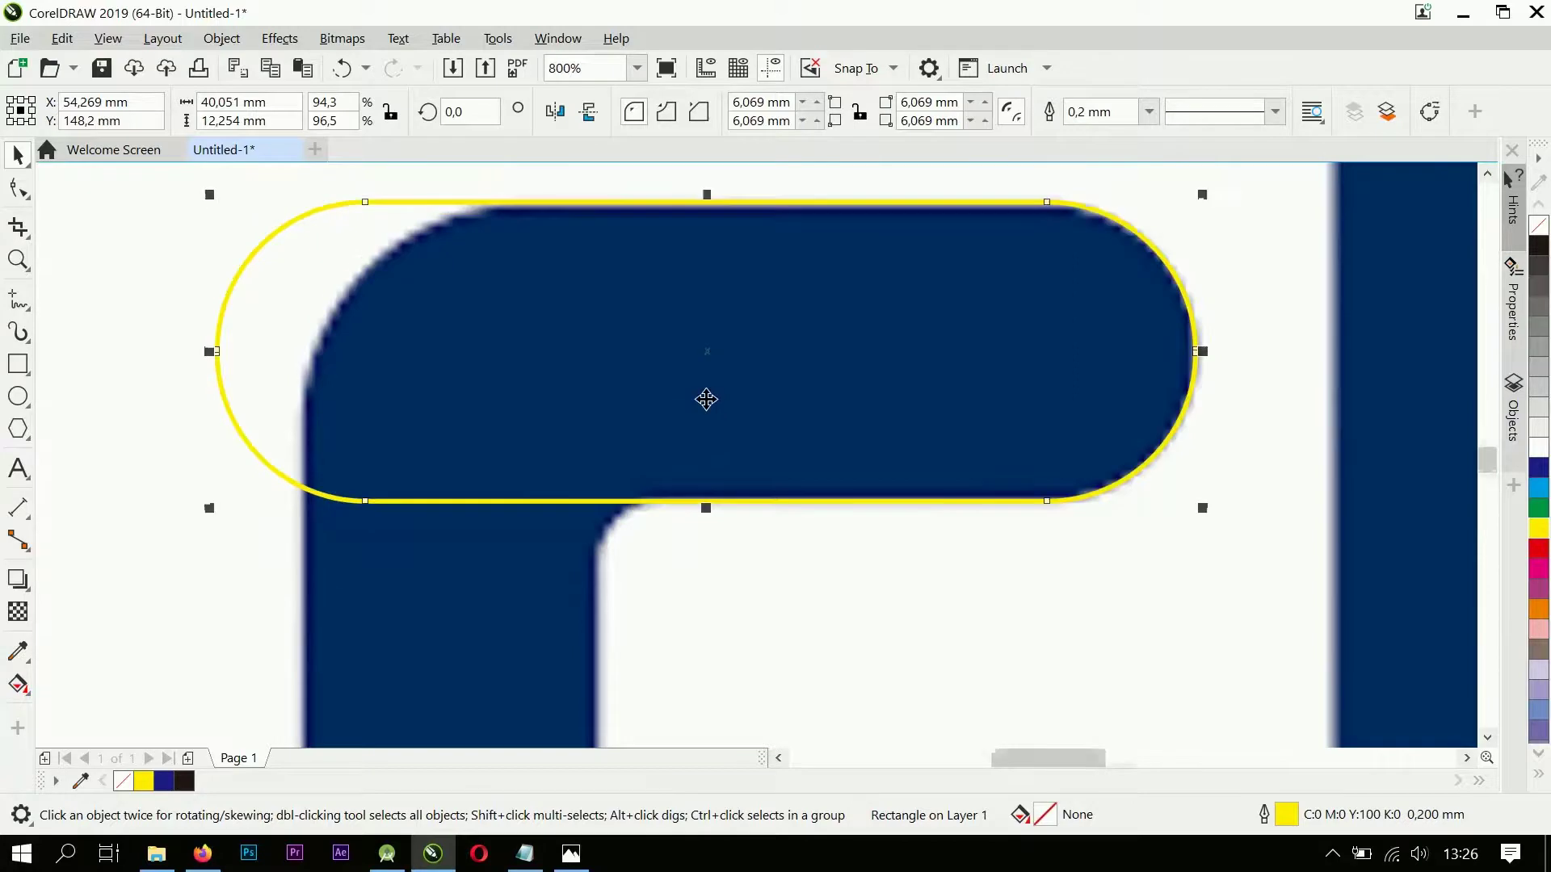
{"action": "scroll", "coordinate": [703, 399], "scroll_direction": "down", "scroll_amount": 1}
Step: Make a copy of the yellow bar rotated to 270° and align it with the F's blue stem
{"action": "left_click", "coordinate": [740, 401]}
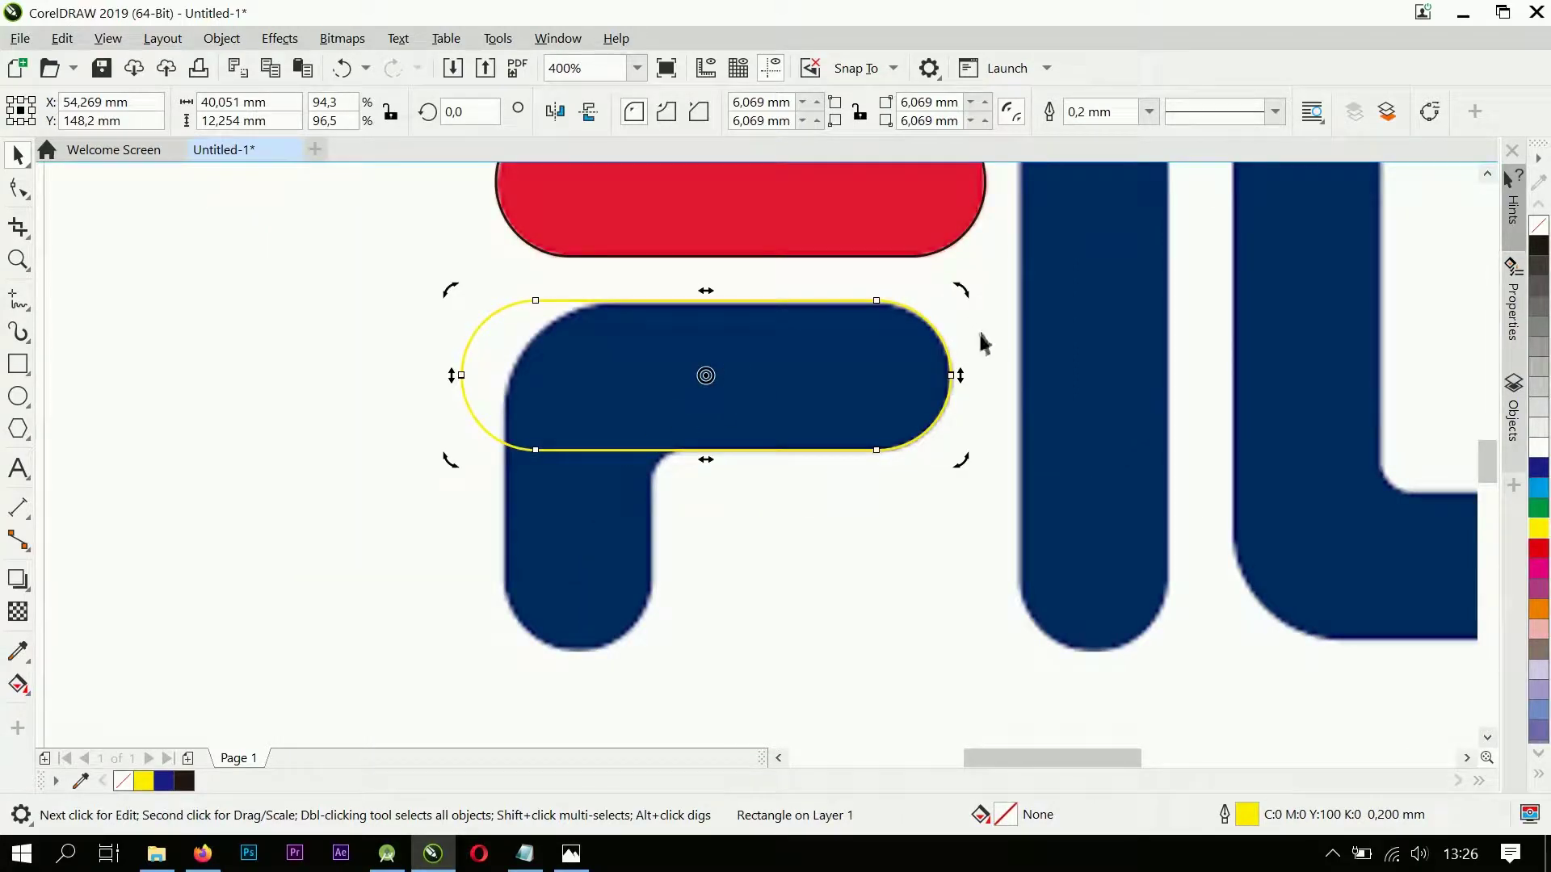
{"action": "left_click_drag", "start_coordinate": [960, 289], "coordinate": [765, 592]}
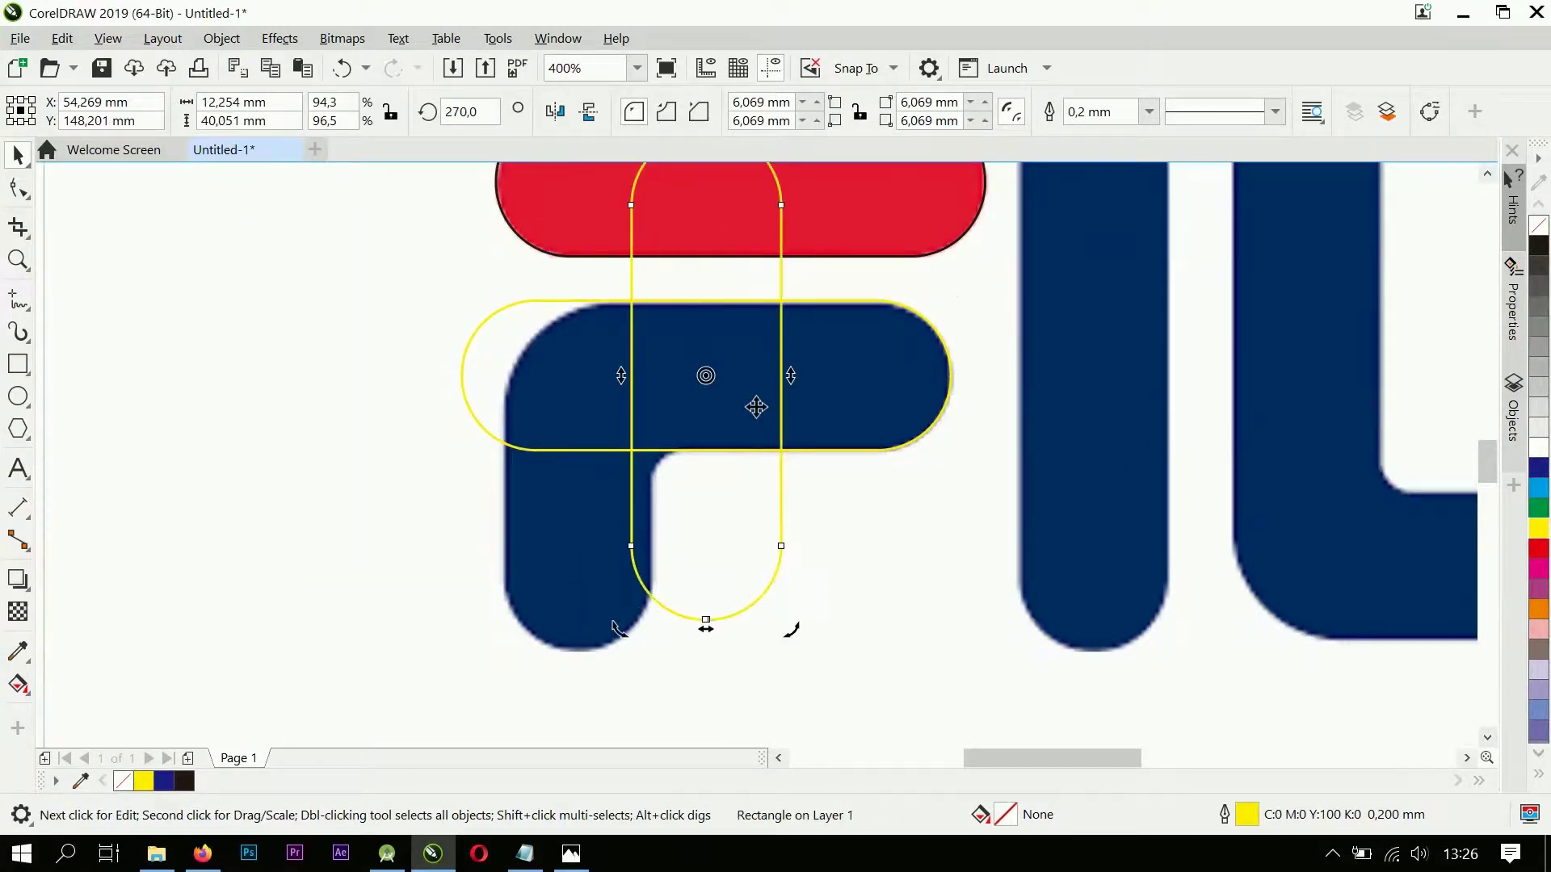
{"action": "left_click_drag", "start_coordinate": [753, 393], "coordinate": [620, 420]}
{"action": "scroll", "coordinate": [620, 420], "scroll_direction": "up", "scroll_amount": 1}
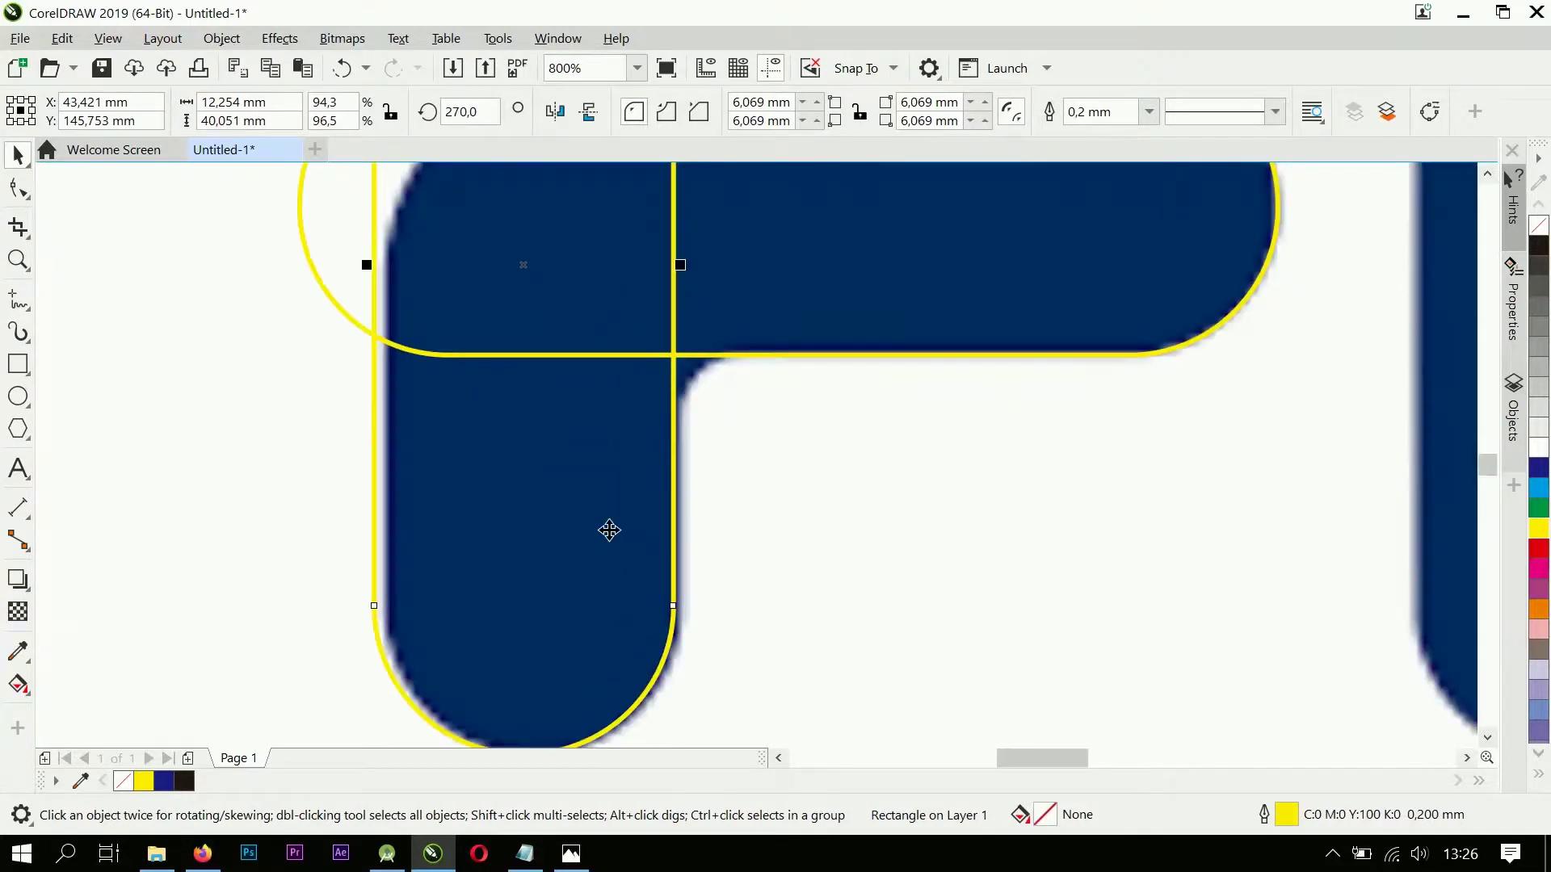
{"action": "scroll", "coordinate": [610, 526], "scroll_direction": "down", "scroll_amount": 1}
{"action": "scroll", "coordinate": [640, 482], "scroll_direction": "up", "scroll_amount": 3}
{"action": "left_click_drag", "start_coordinate": [654, 440], "coordinate": [678, 443]}
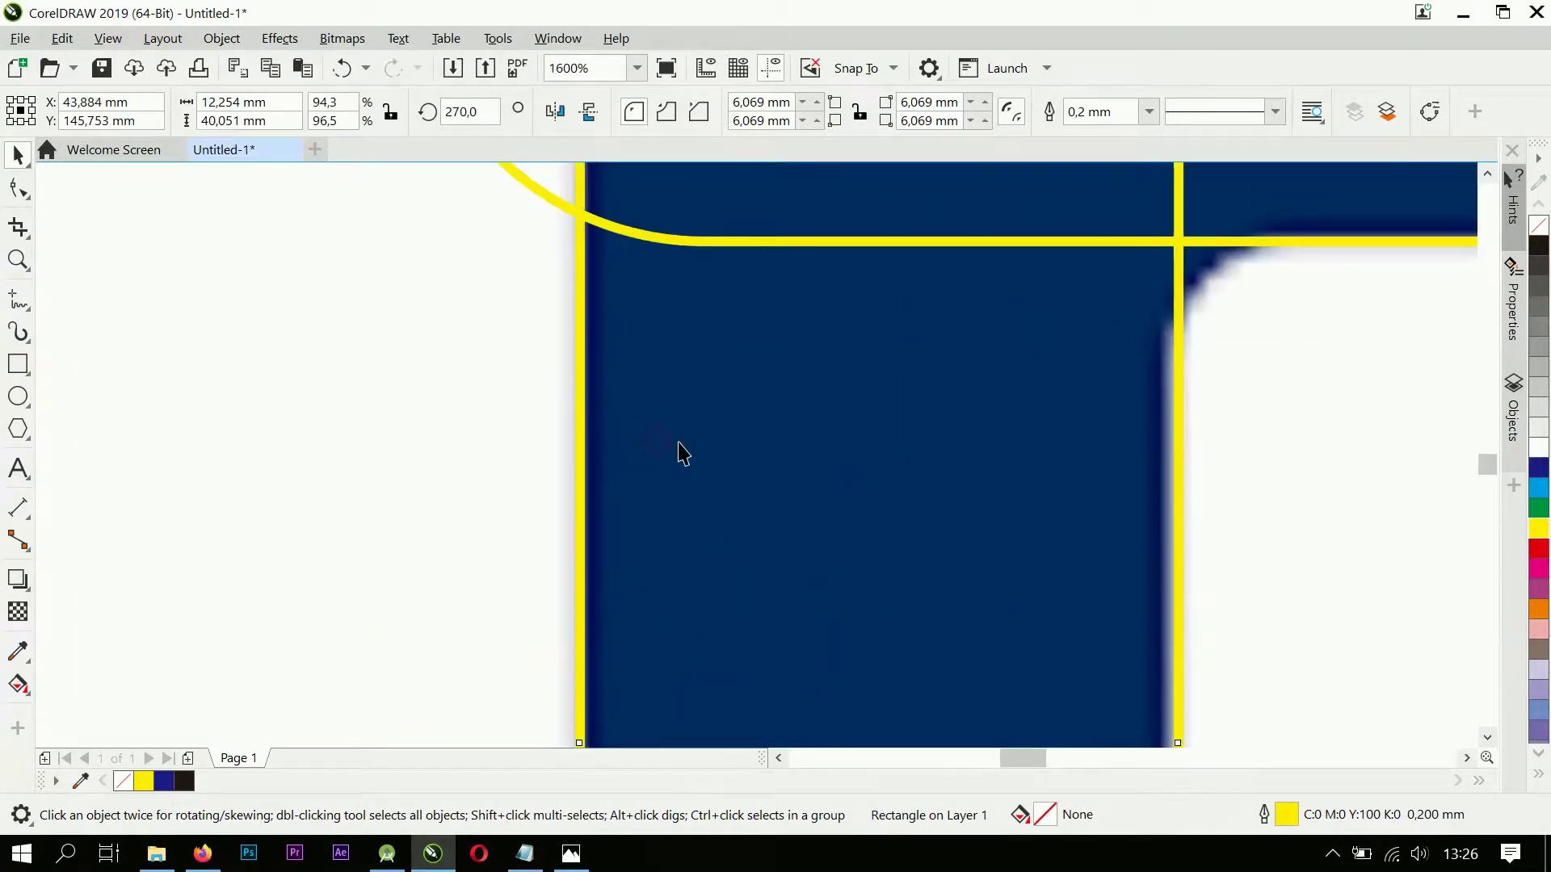
{"action": "scroll", "coordinate": [678, 444], "scroll_direction": "down", "scroll_amount": 2}
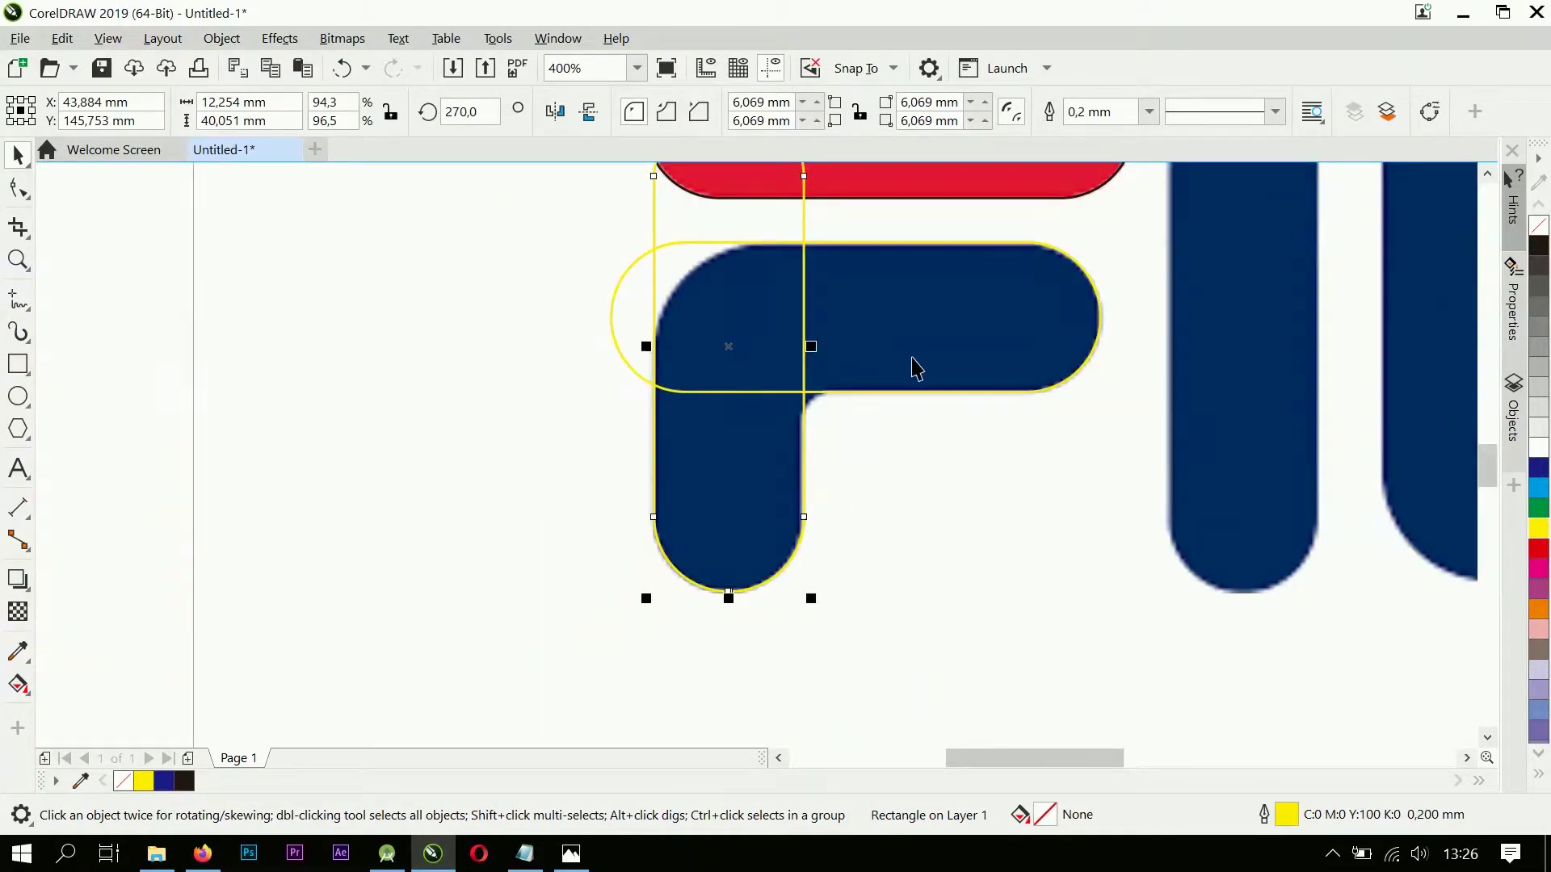
Step: Weld the F's vertical and horizontal yellow bars into a single outline
{"action": "scroll", "coordinate": [889, 436], "scroll_direction": "down", "scroll_amount": 2}
{"action": "scroll", "coordinate": [938, 428], "scroll_direction": "up", "scroll_amount": 2}
{"action": "left_click", "coordinate": [941, 428], "text": "shift"}
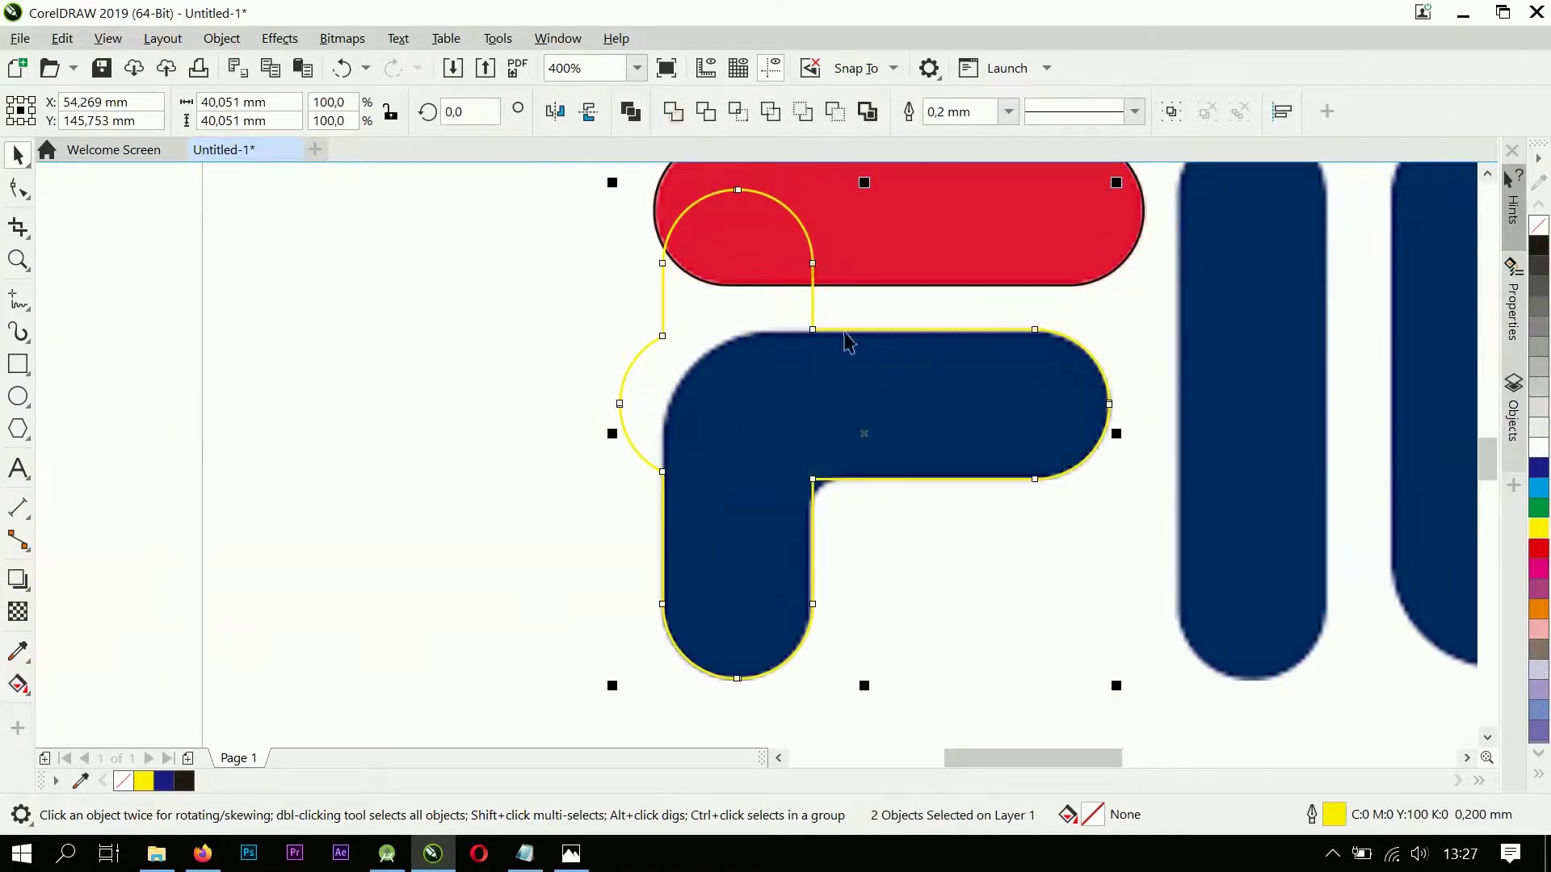
{"action": "left_click", "coordinate": [934, 514]}
Step: Delete the nodes of the welded F outline's upper end that extends over the red bar
{"action": "left_click", "coordinate": [810, 247]}
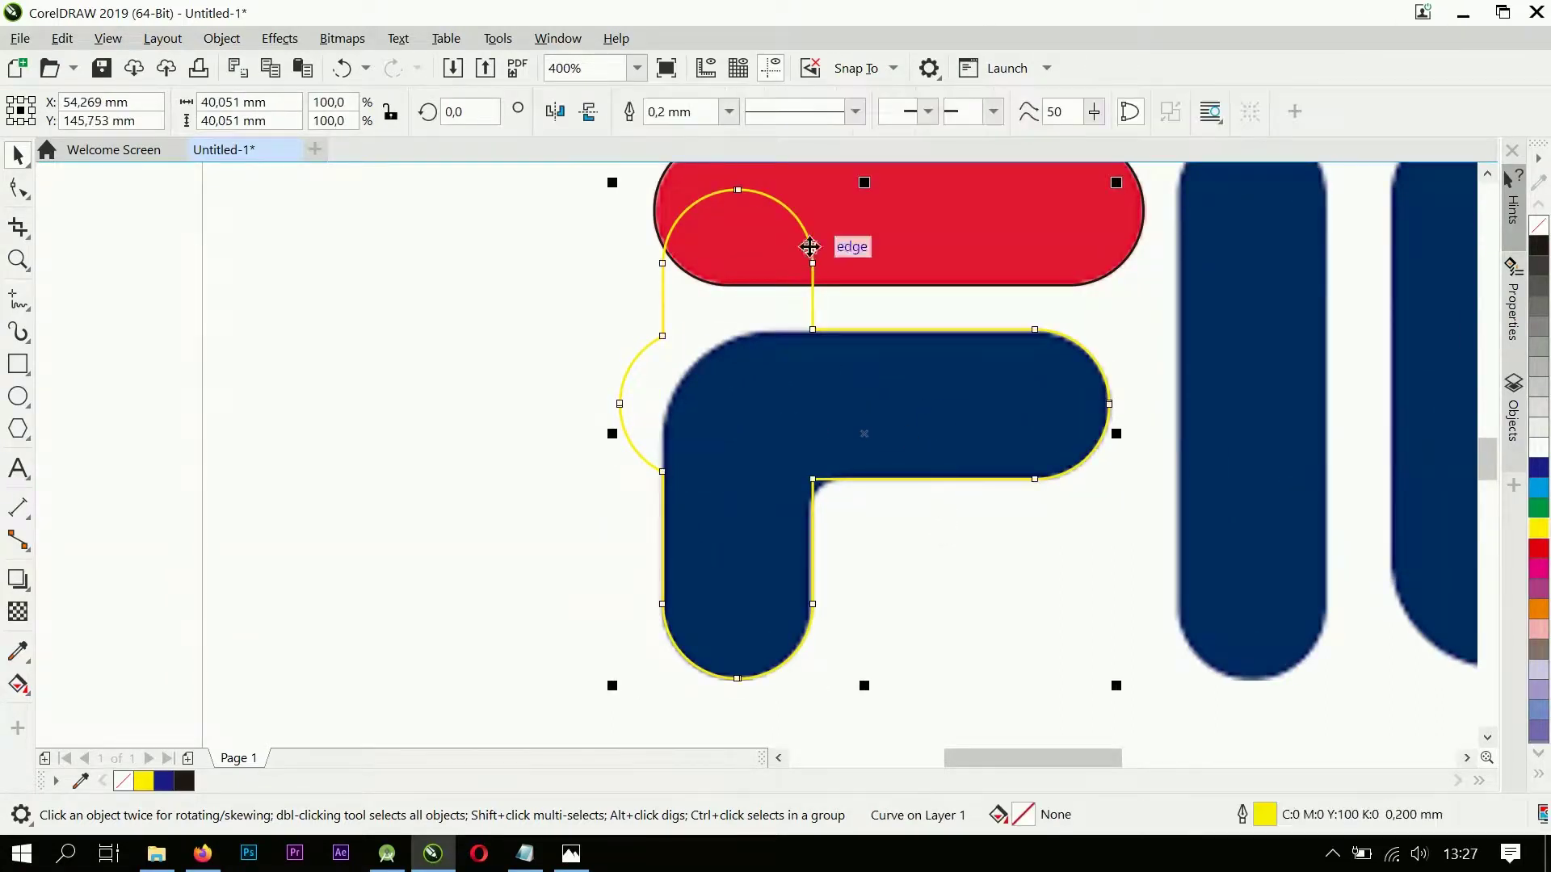
{"action": "left_click", "coordinate": [23, 200]}
{"action": "scroll", "coordinate": [934, 339], "scroll_direction": "down", "scroll_amount": 1}
{"action": "scroll", "coordinate": [929, 344], "scroll_direction": "up", "scroll_amount": 1}
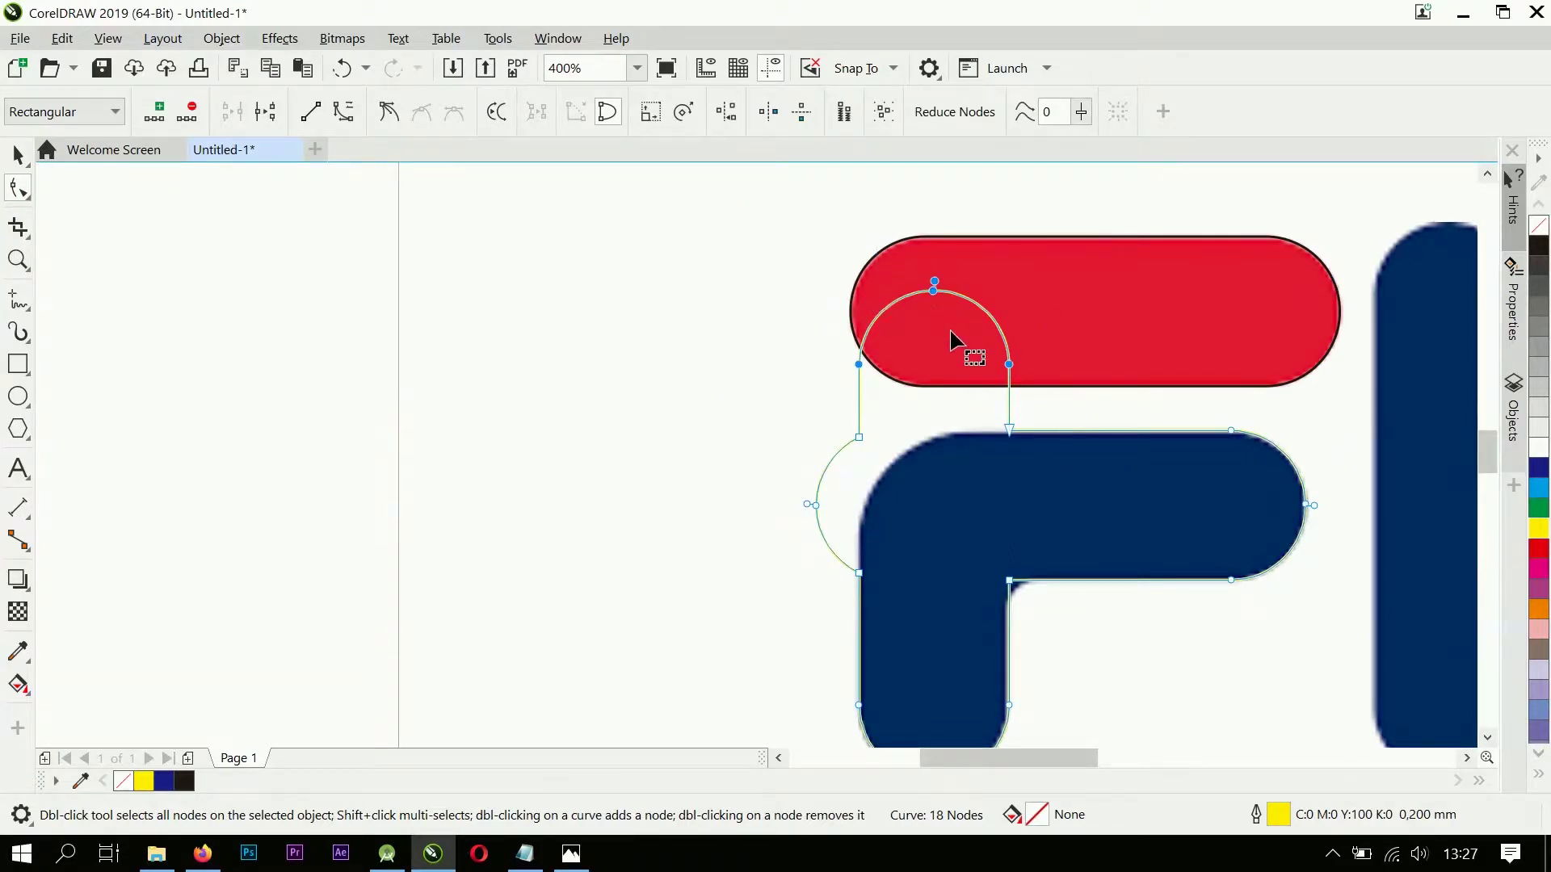
{"action": "right_click", "coordinate": [979, 319]}
{"action": "left_click", "coordinate": [1042, 446]}
{"action": "scroll", "coordinate": [1004, 456], "scroll_direction": "up", "scroll_amount": 2}
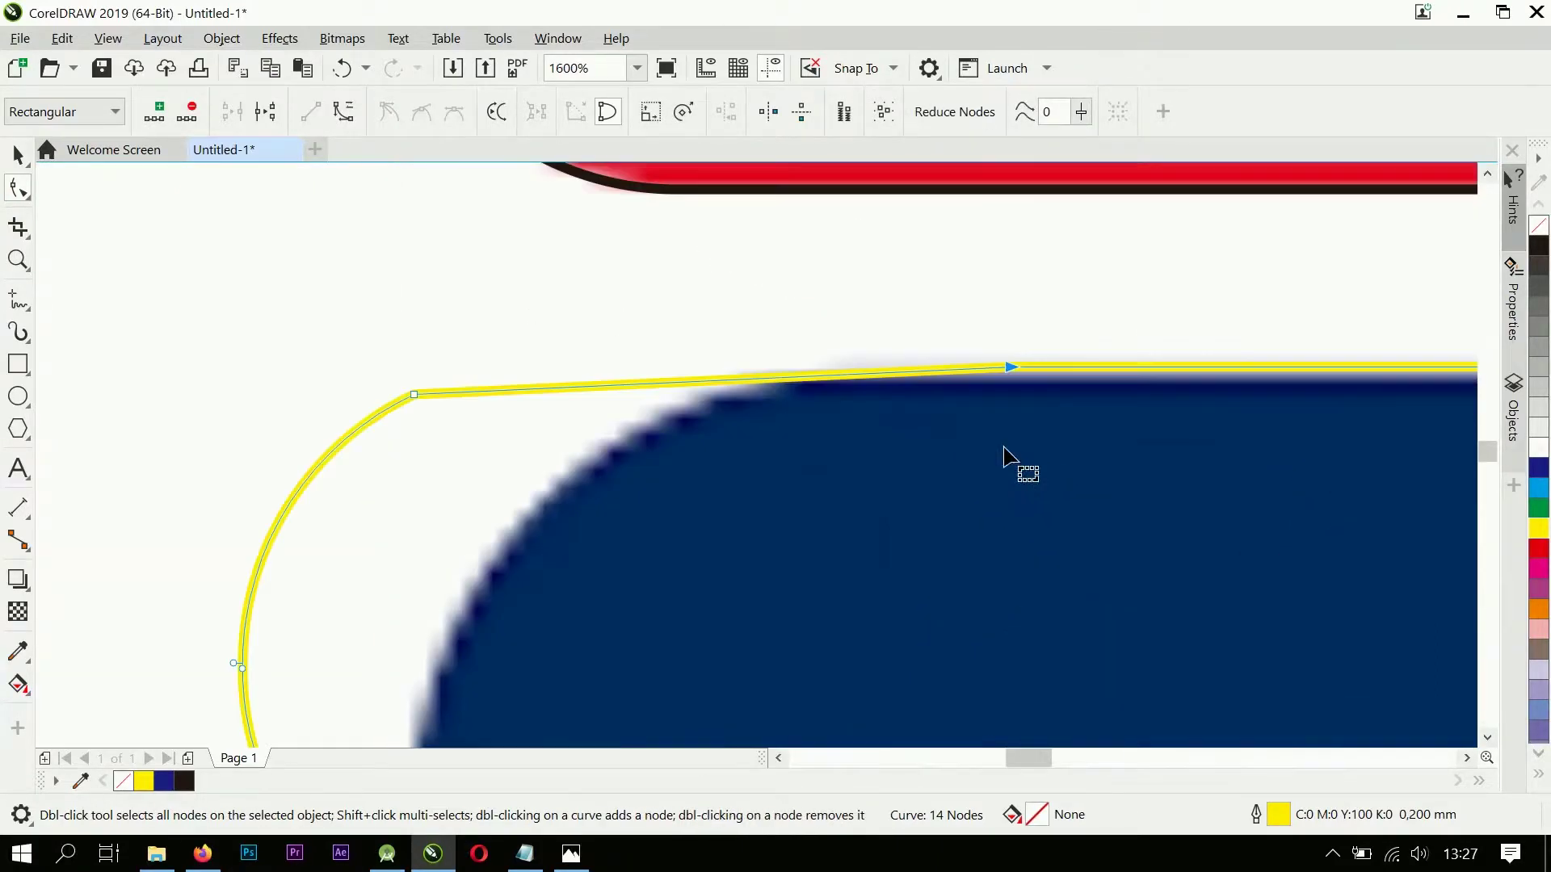
Step: Remove the leftover nodes of the bulge at the F's outer corner, leaving one curved segment there
{"action": "scroll", "coordinate": [1004, 456], "scroll_direction": "down", "scroll_amount": 2}
{"action": "double_click", "coordinate": [689, 381]}
{"action": "double_click", "coordinate": [644, 450]}
{"action": "left_click_drag", "start_coordinate": [677, 401], "coordinate": [745, 382]}
{"action": "scroll", "coordinate": [733, 413], "scroll_direction": "up", "scroll_amount": 1}
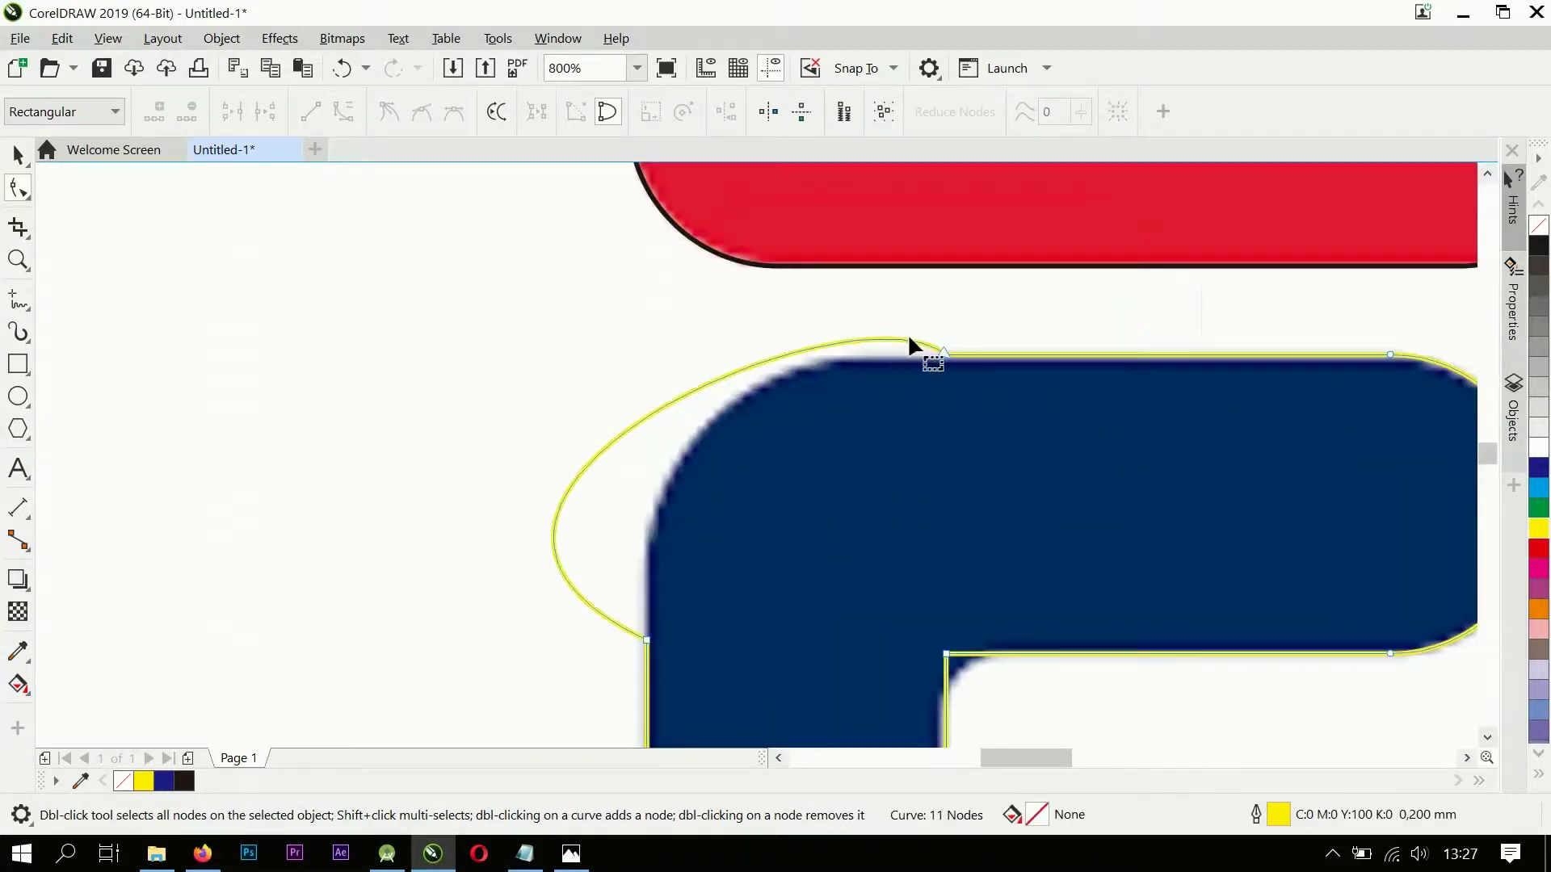
Step: Adjust the curve handles at the F's outer corner so the outline follows the blue rounding
{"action": "left_click_drag", "start_coordinate": [646, 640], "coordinate": [622, 366]}
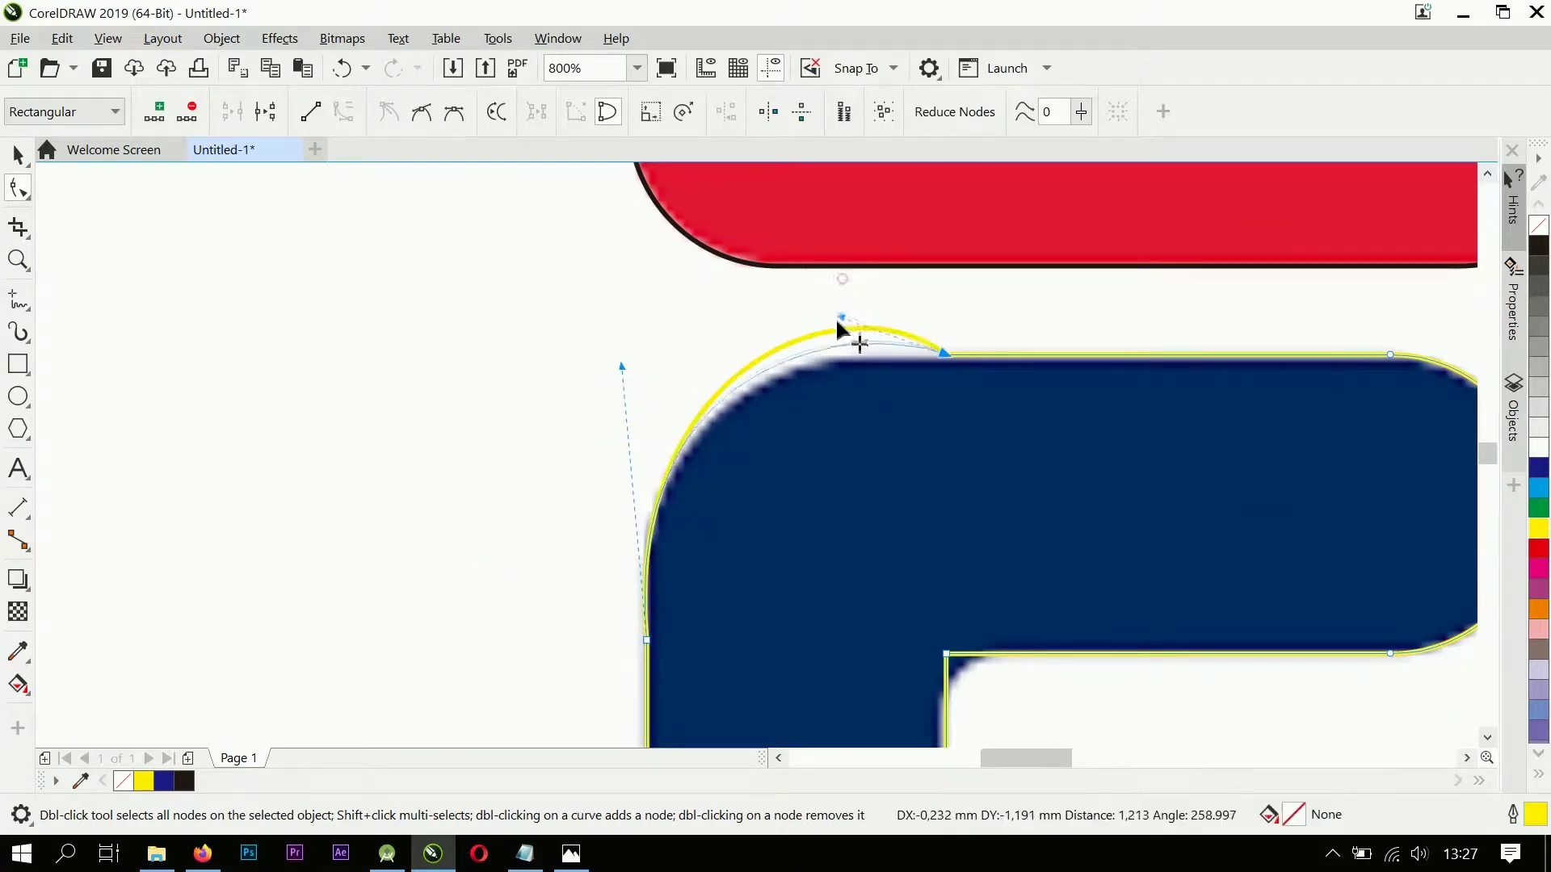
{"action": "scroll", "coordinate": [889, 356], "scroll_direction": "up", "scroll_amount": 2}
{"action": "left_click_drag", "start_coordinate": [696, 327], "coordinate": [685, 357]}
{"action": "scroll", "coordinate": [830, 363], "scroll_direction": "down", "scroll_amount": 3}
{"action": "scroll", "coordinate": [700, 443], "scroll_direction": "up", "scroll_amount": 1}
{"action": "scroll", "coordinate": [755, 488], "scroll_direction": "up", "scroll_amount": 1}
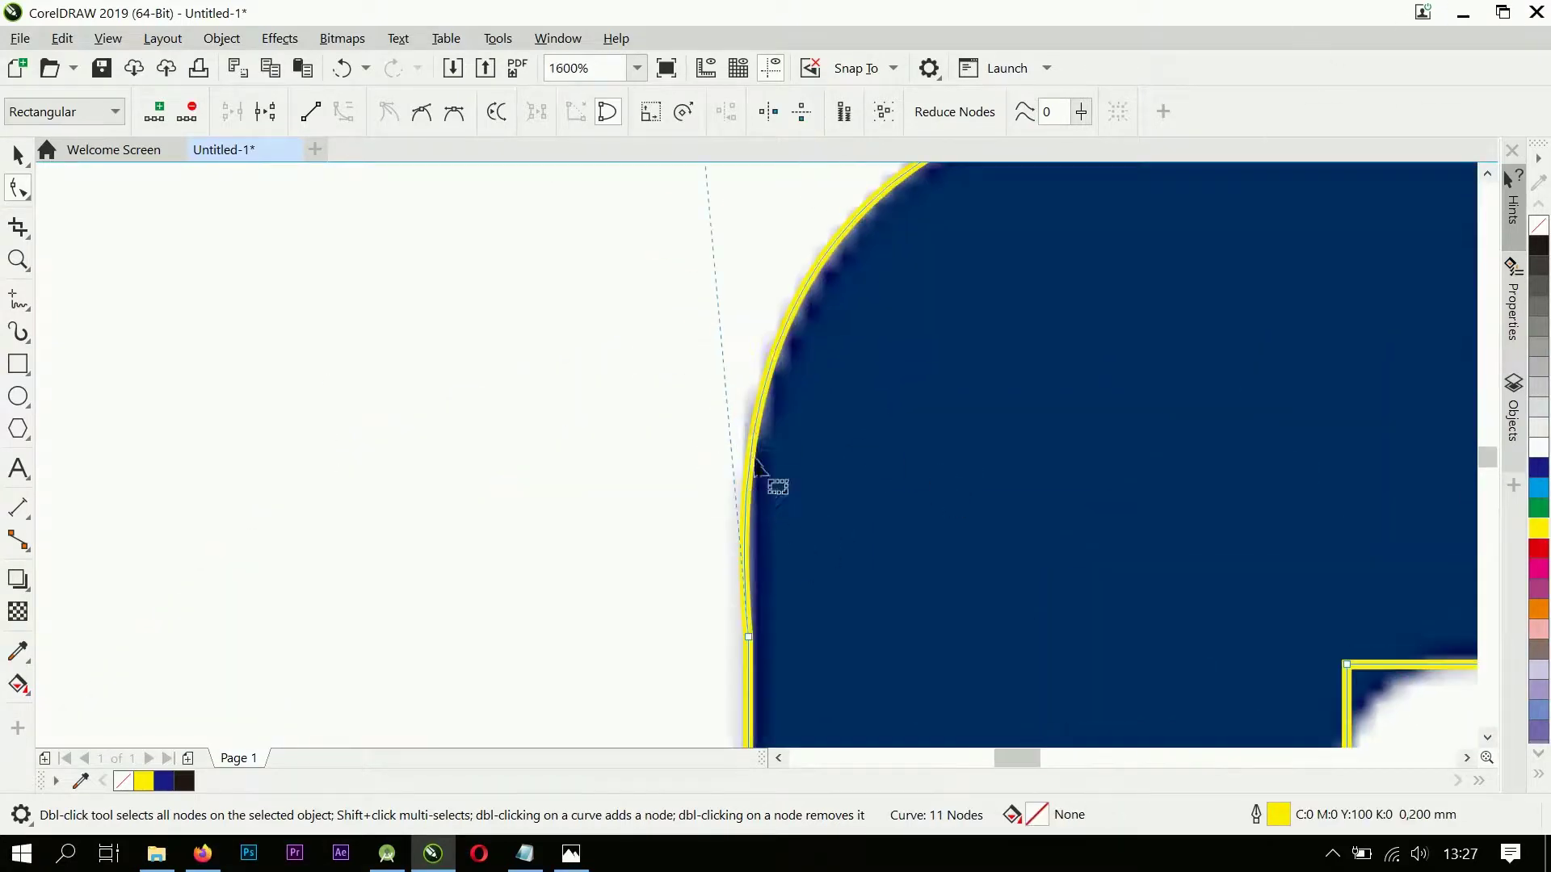
Step: Add a node on each side of the F's inner corner and delete the corner node
{"action": "scroll", "coordinate": [753, 323], "scroll_direction": "down", "scroll_amount": 1}
{"action": "scroll", "coordinate": [1010, 476], "scroll_direction": "up", "scroll_amount": 1}
{"action": "double_click", "coordinate": [961, 498]}
{"action": "double_click", "coordinate": [1050, 407]}
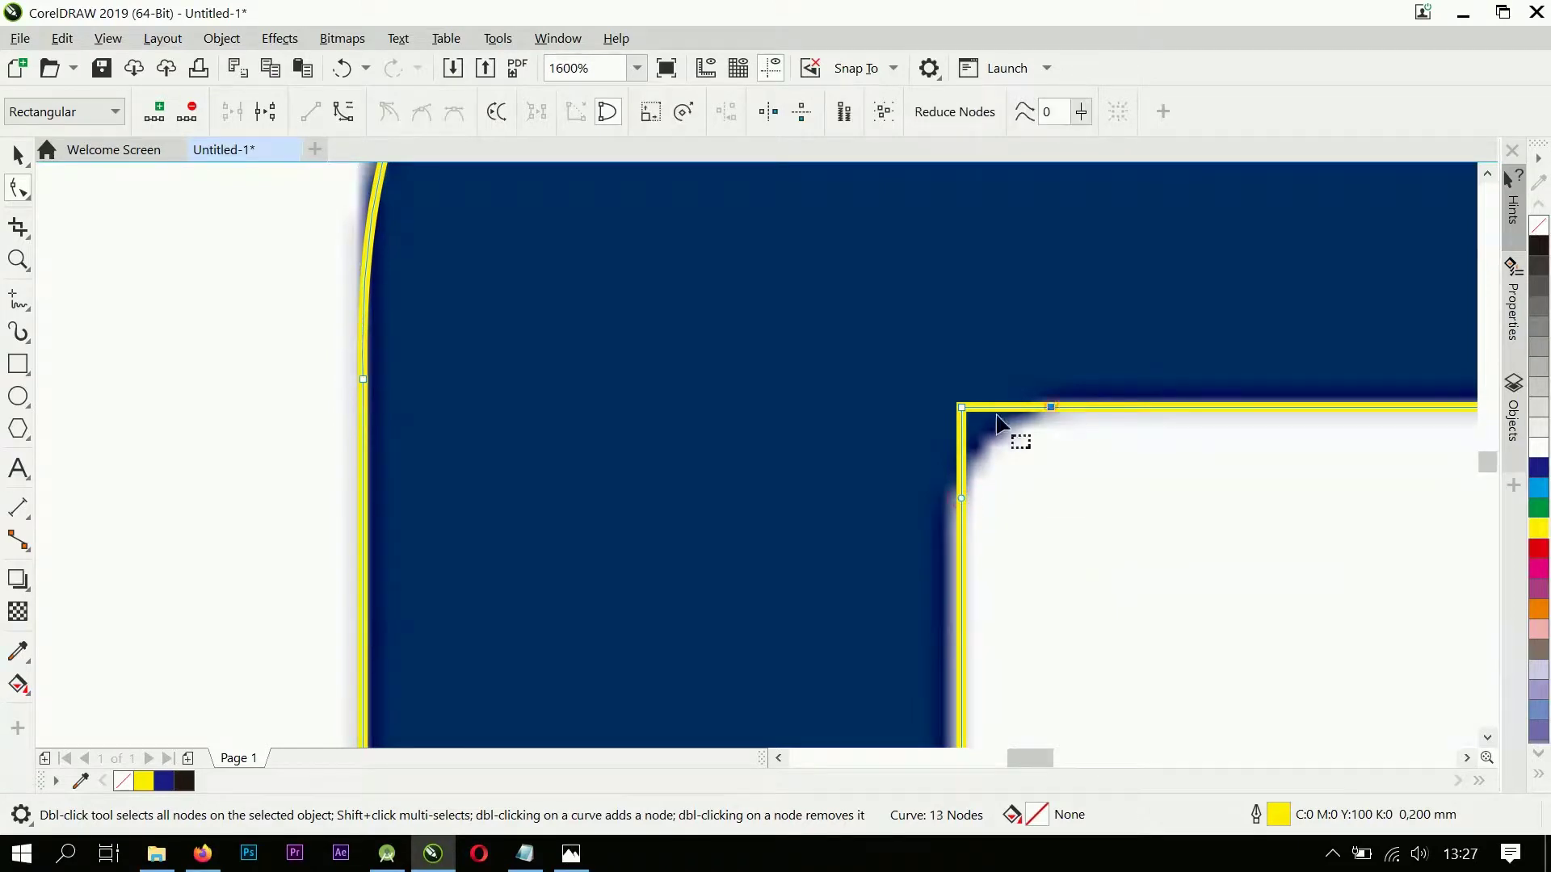
{"action": "double_click", "coordinate": [961, 408]}
Step: Convert the inner corner's diagonal segment to a curve and bend it to match the blue rounding
{"action": "right_click", "coordinate": [1008, 438]}
{"action": "left_click", "coordinate": [1099, 197]}
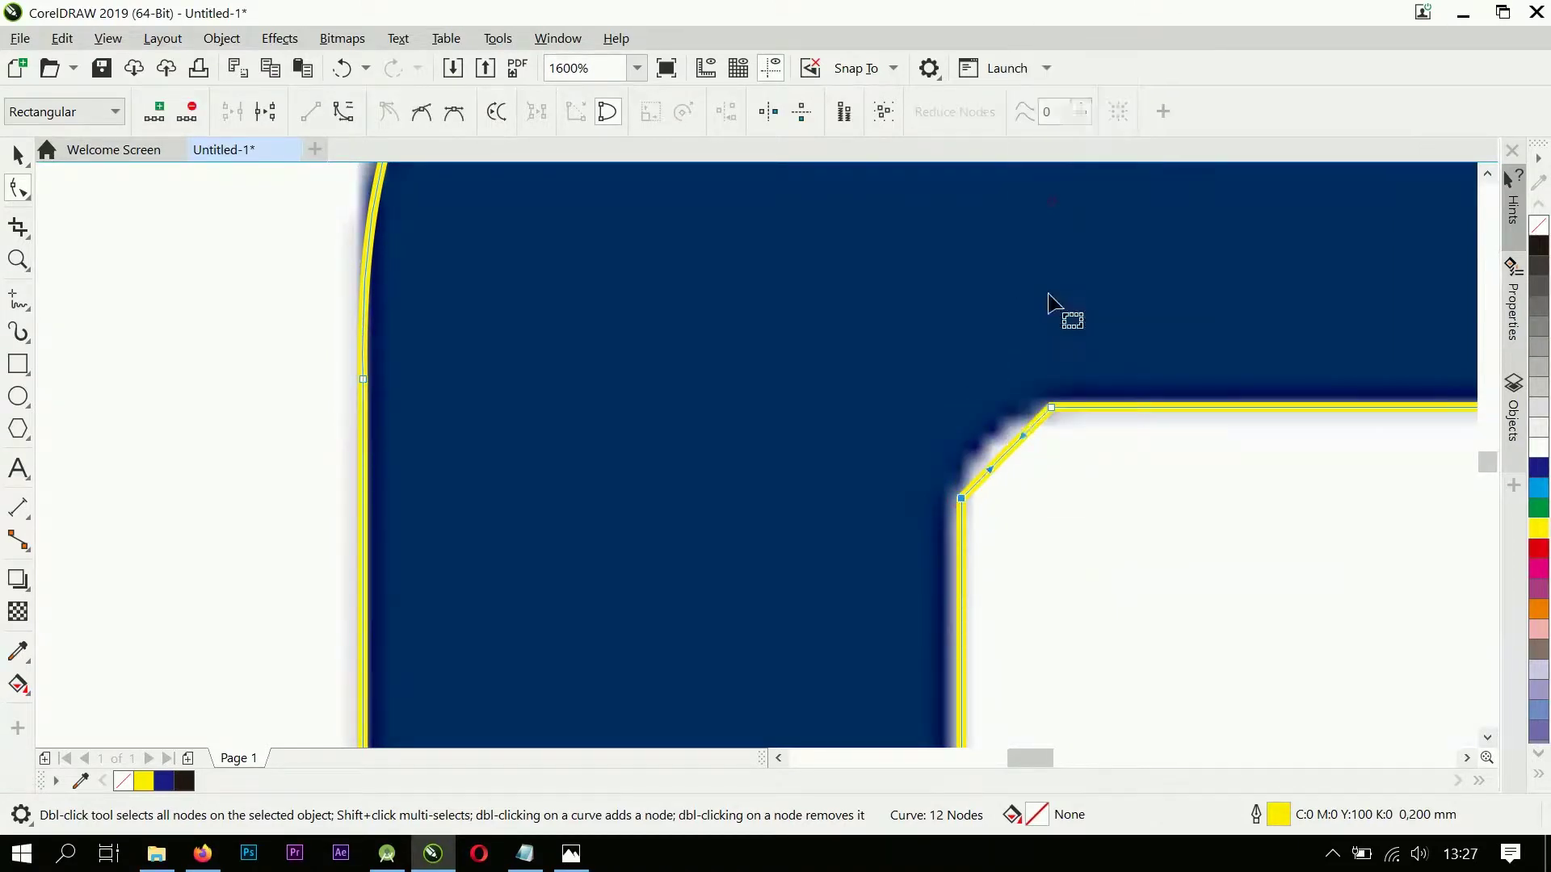
{"action": "left_click_drag", "start_coordinate": [1001, 454], "coordinate": [984, 435]}
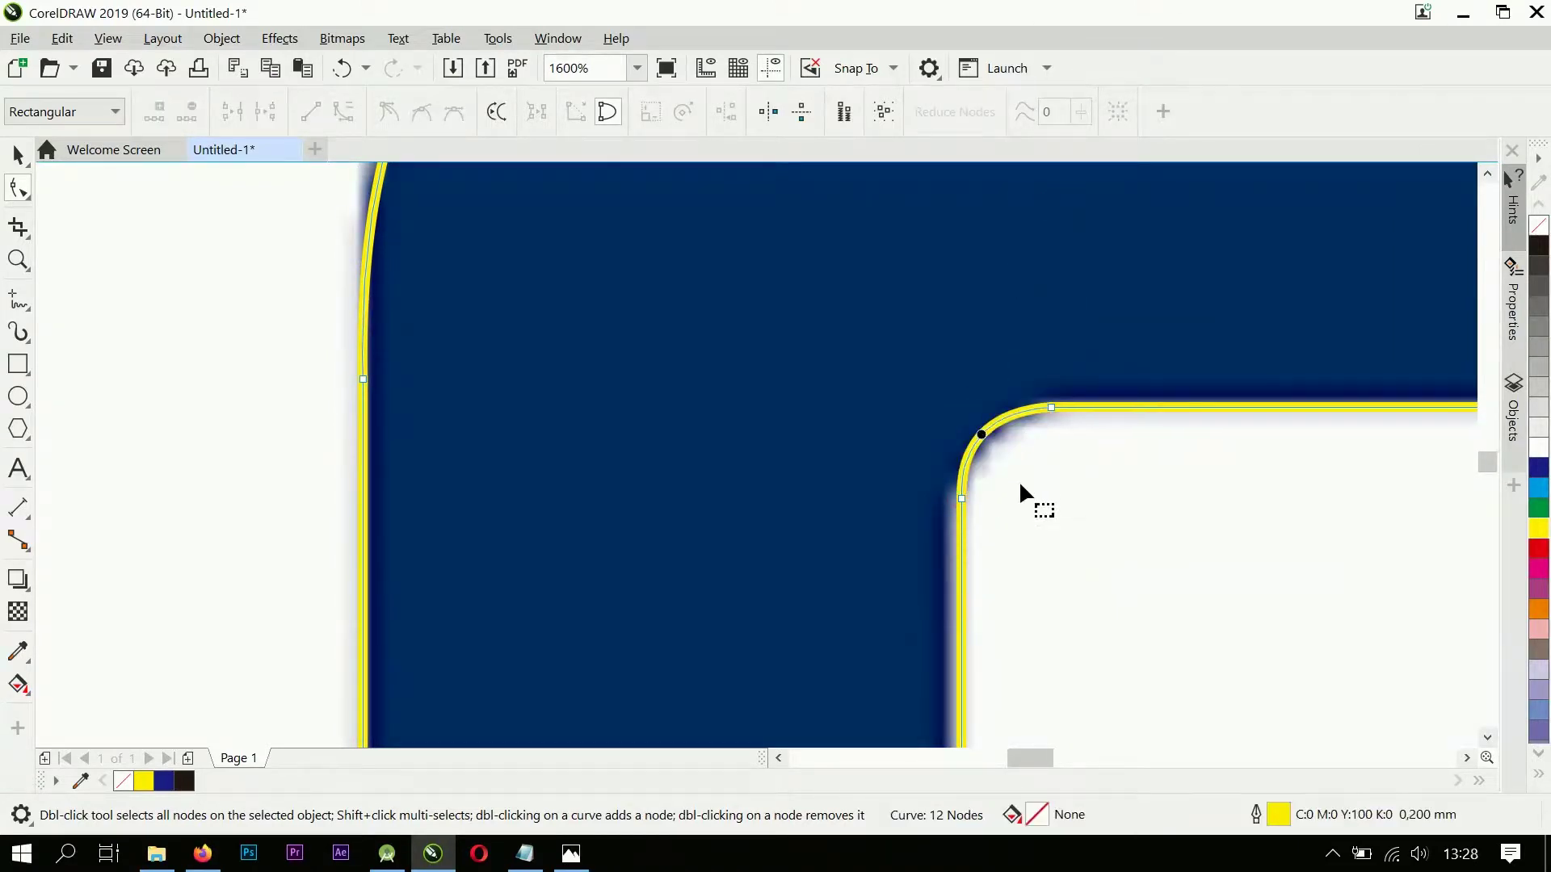
{"action": "scroll", "coordinate": [1017, 481], "scroll_direction": "down", "scroll_amount": 1}
{"action": "scroll", "coordinate": [1008, 457], "scroll_direction": "up", "scroll_amount": 2}
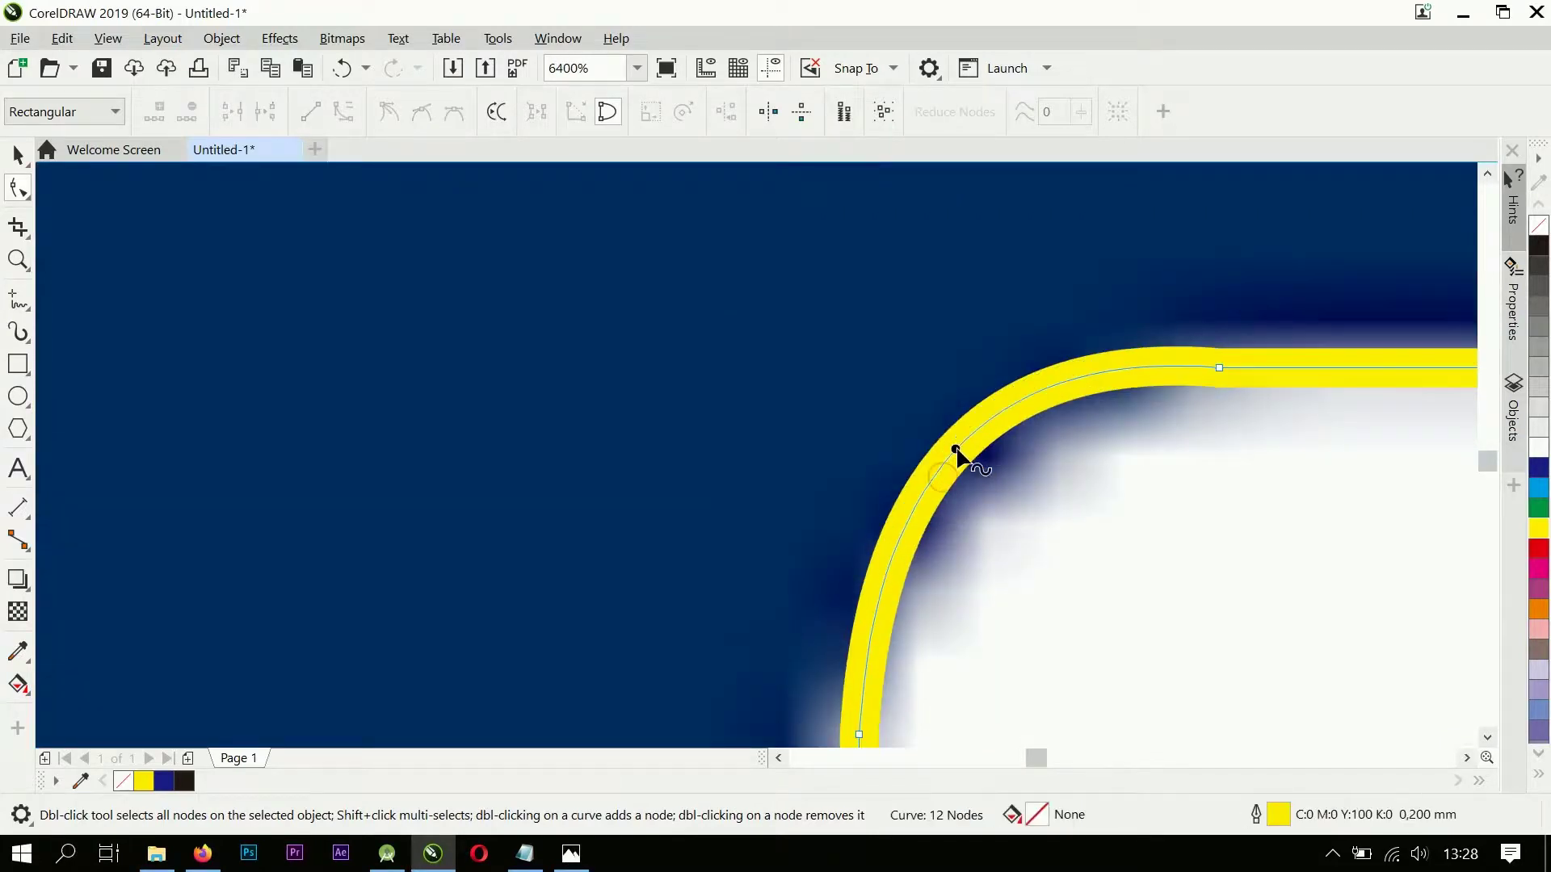
{"action": "scroll", "coordinate": [1059, 464], "scroll_direction": "down", "scroll_amount": 4}
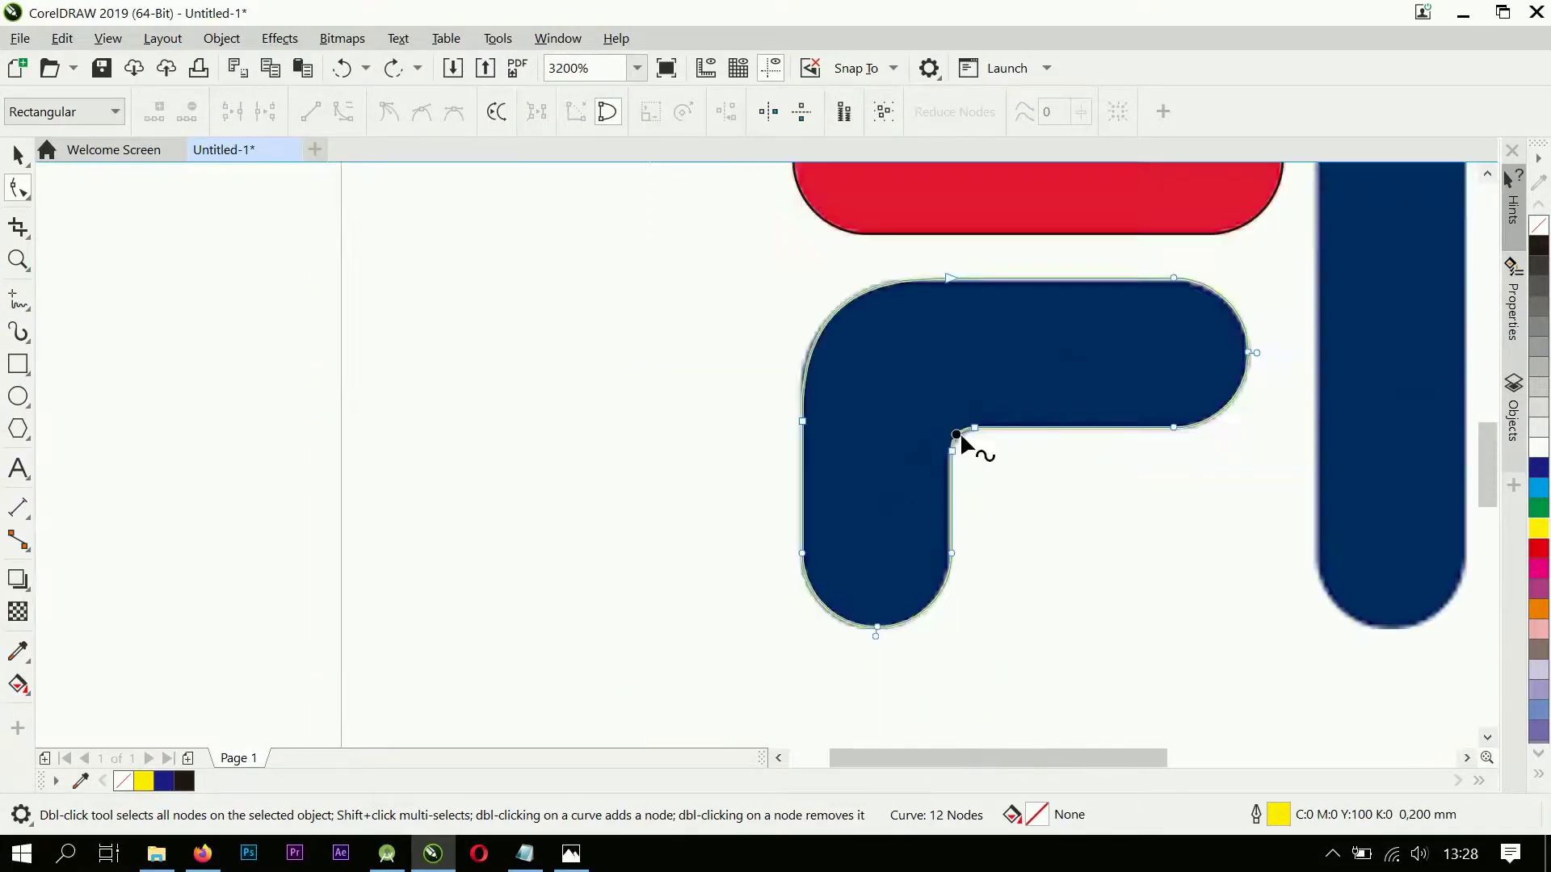
Step: Duplicate the red bar's outline to the side and rotate the copy to 270°
{"action": "left_click", "coordinate": [17, 157]}
{"action": "scroll", "coordinate": [1169, 368], "scroll_direction": "up", "scroll_amount": 1}
{"action": "scroll", "coordinate": [597, 478], "scroll_direction": "down", "scroll_amount": 1}
{"action": "left_click", "coordinate": [675, 372]}
{"action": "left_click_drag", "start_coordinate": [737, 372], "coordinate": [997, 399]}
{"action": "right_click", "coordinate": [996, 399]}
{"action": "left_click", "coordinate": [995, 366]}
{"action": "left_click_drag", "start_coordinate": [1100, 299], "coordinate": [1025, 501]}
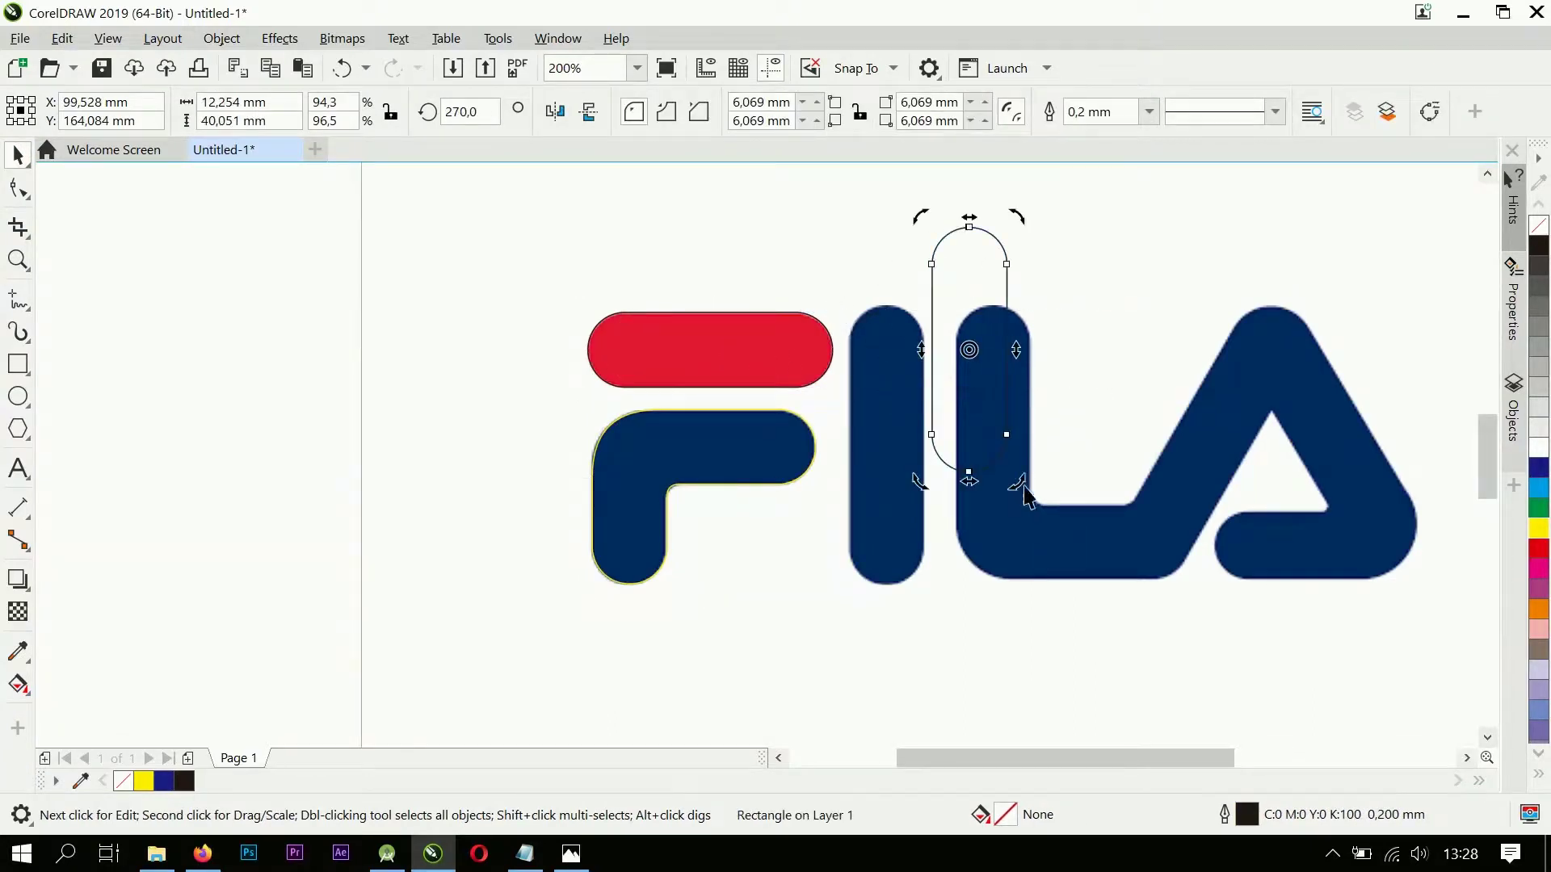
Step: Move the vertical rounded bar onto the letter I
{"action": "left_click", "coordinate": [969, 343]}
{"action": "left_click", "coordinate": [973, 274]}
{"action": "left_click_drag", "start_coordinate": [971, 261], "coordinate": [886, 361]}
Step: Lock the FILA reference bitmap
{"action": "left_click", "coordinate": [1227, 381]}
{"action": "right_click", "coordinate": [1227, 380]}
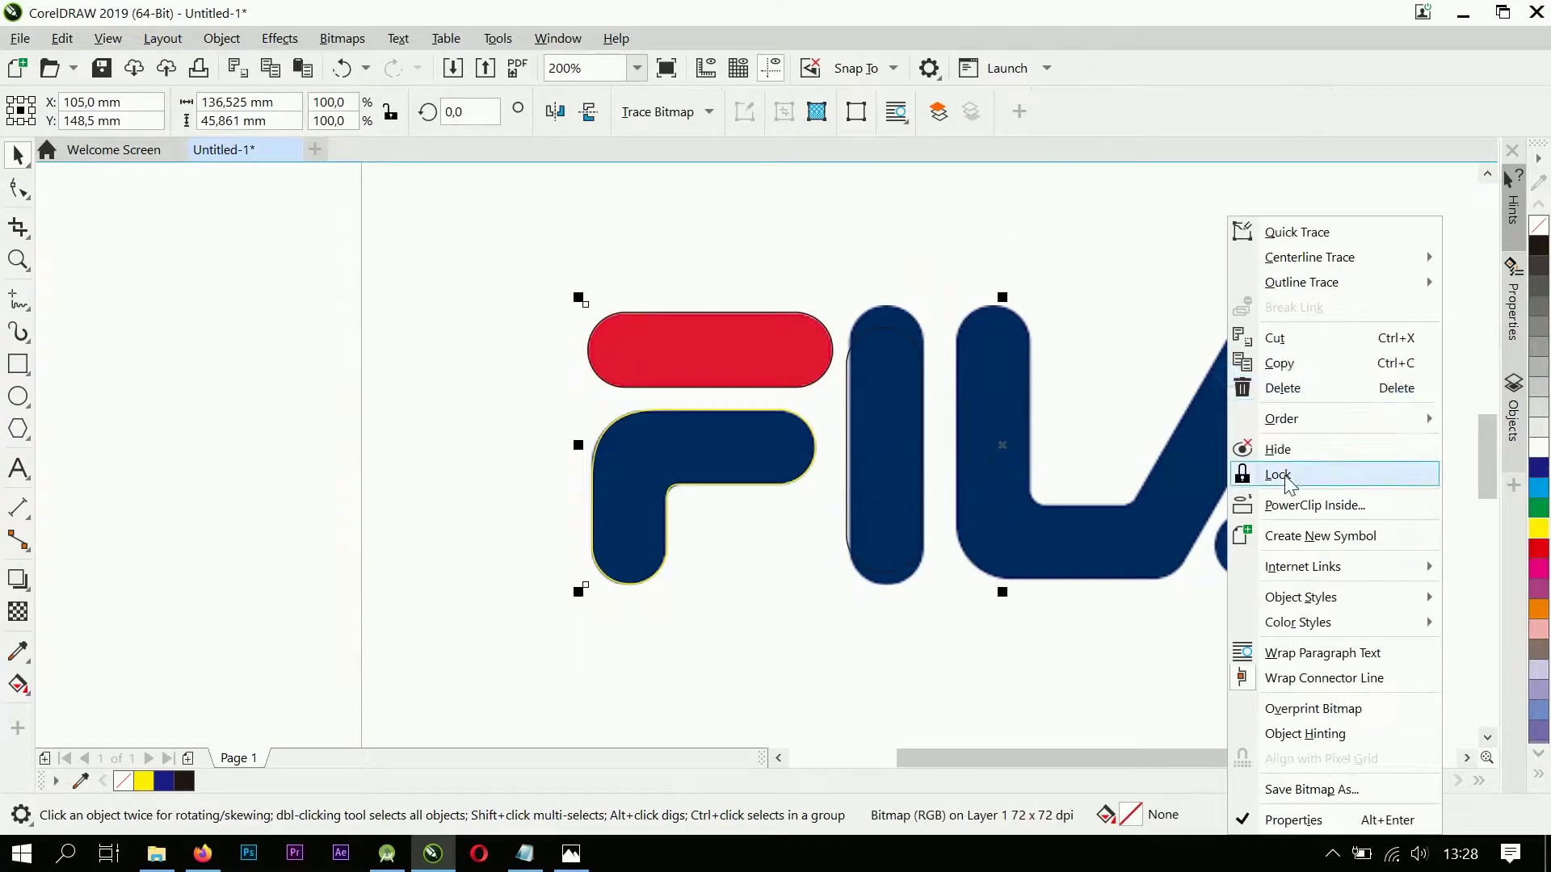
{"action": "left_click", "coordinate": [1287, 479]}
Step: Give the rounded bar on the letter I a yellow outline
{"action": "left_click", "coordinate": [877, 436]}
{"action": "right_click", "coordinate": [1537, 513]}
{"action": "right_click", "coordinate": [1539, 529]}
Step: Align the yellow bar with the letter I and lengthen it to about 46 mm to cover the letter
{"action": "scroll", "coordinate": [904, 388], "scroll_direction": "up", "scroll_amount": 3}
{"action": "scroll", "coordinate": [904, 372], "scroll_direction": "down", "scroll_amount": 2}
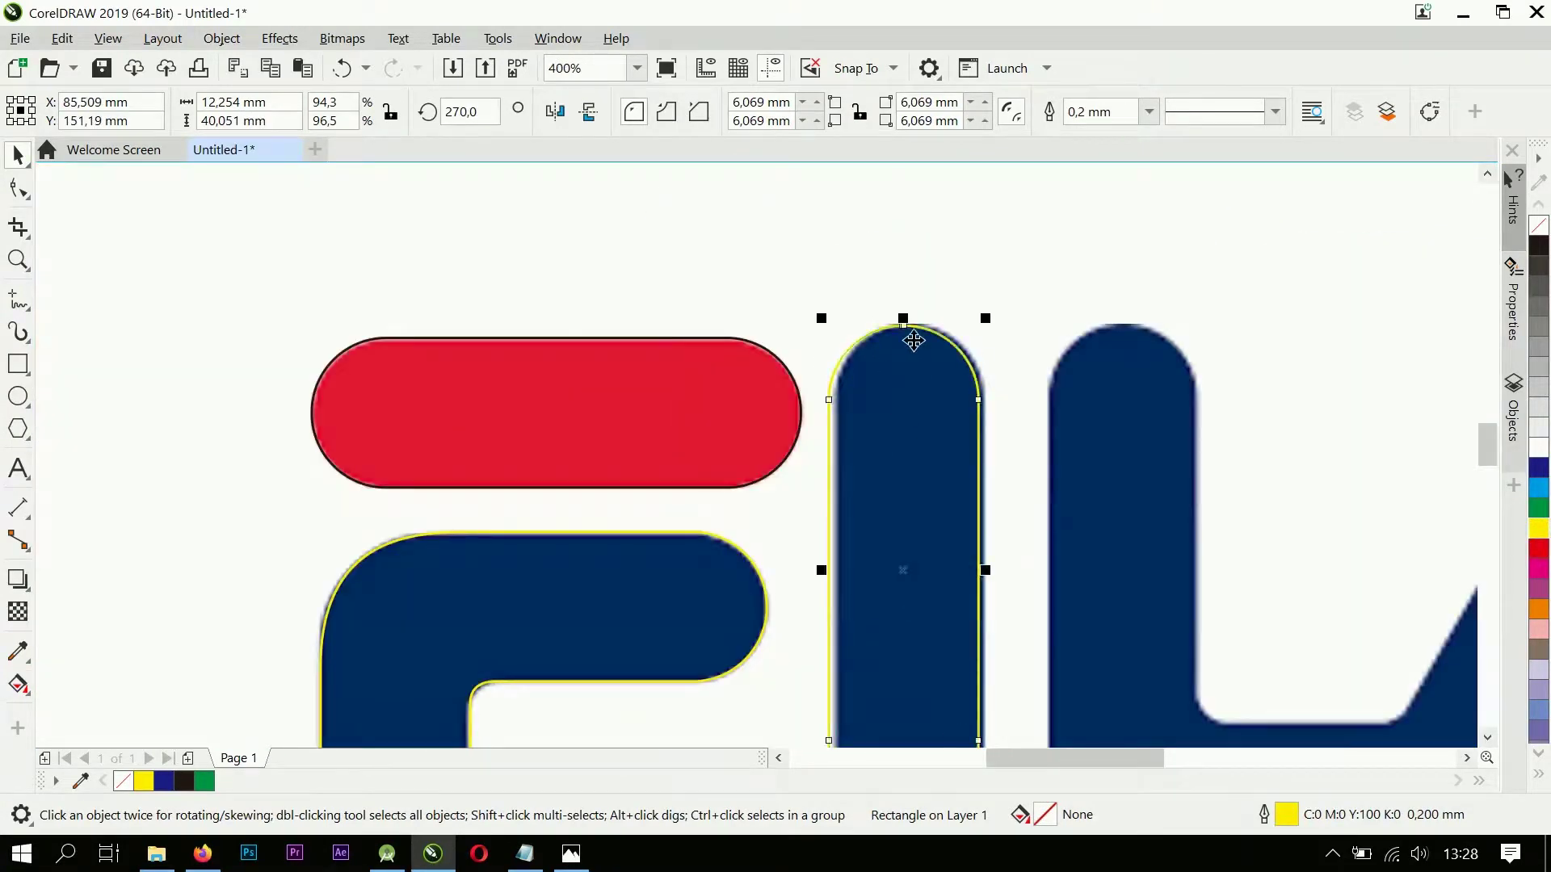
{"action": "scroll", "coordinate": [917, 356], "scroll_direction": "up", "scroll_amount": 3}
{"action": "scroll", "coordinate": [924, 367], "scroll_direction": "down", "scroll_amount": 5}
{"action": "scroll", "coordinate": [977, 549], "scroll_direction": "up", "scroll_amount": 3}
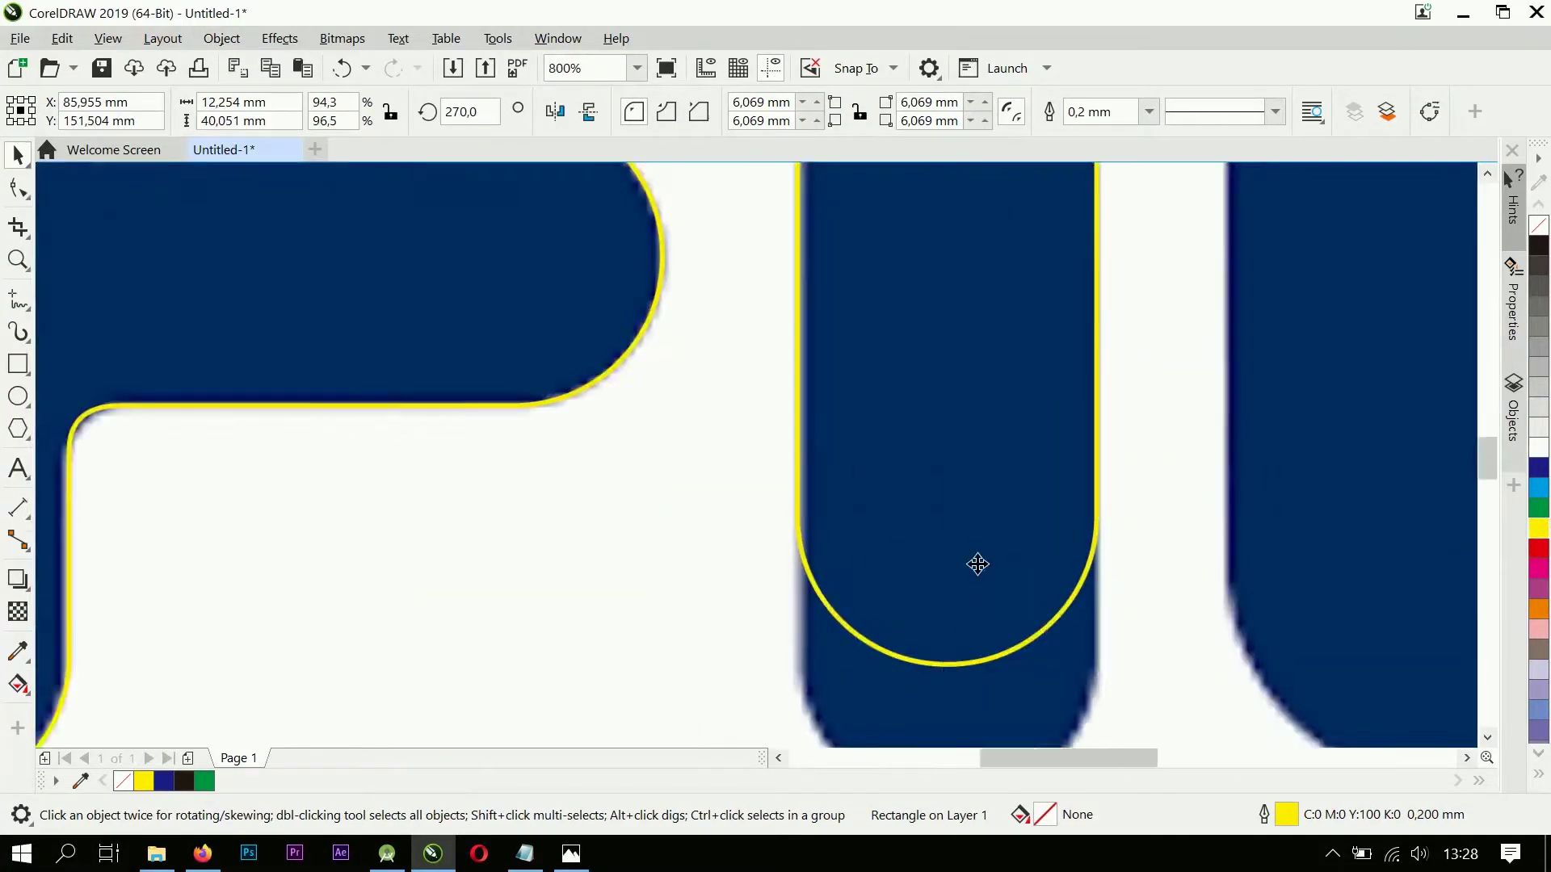
{"action": "scroll", "coordinate": [977, 564], "scroll_direction": "down", "scroll_amount": 2}
{"action": "left_click_drag", "start_coordinate": [969, 599], "coordinate": [977, 625]}
Step: Copy the I's yellow bar onto the L's stem and shorten the copy to about 40.6 mm from below
{"action": "left_click_drag", "start_coordinate": [963, 540], "coordinate": [1068, 536]}
{"action": "scroll", "coordinate": [1068, 536], "scroll_direction": "up", "scroll_amount": 2}
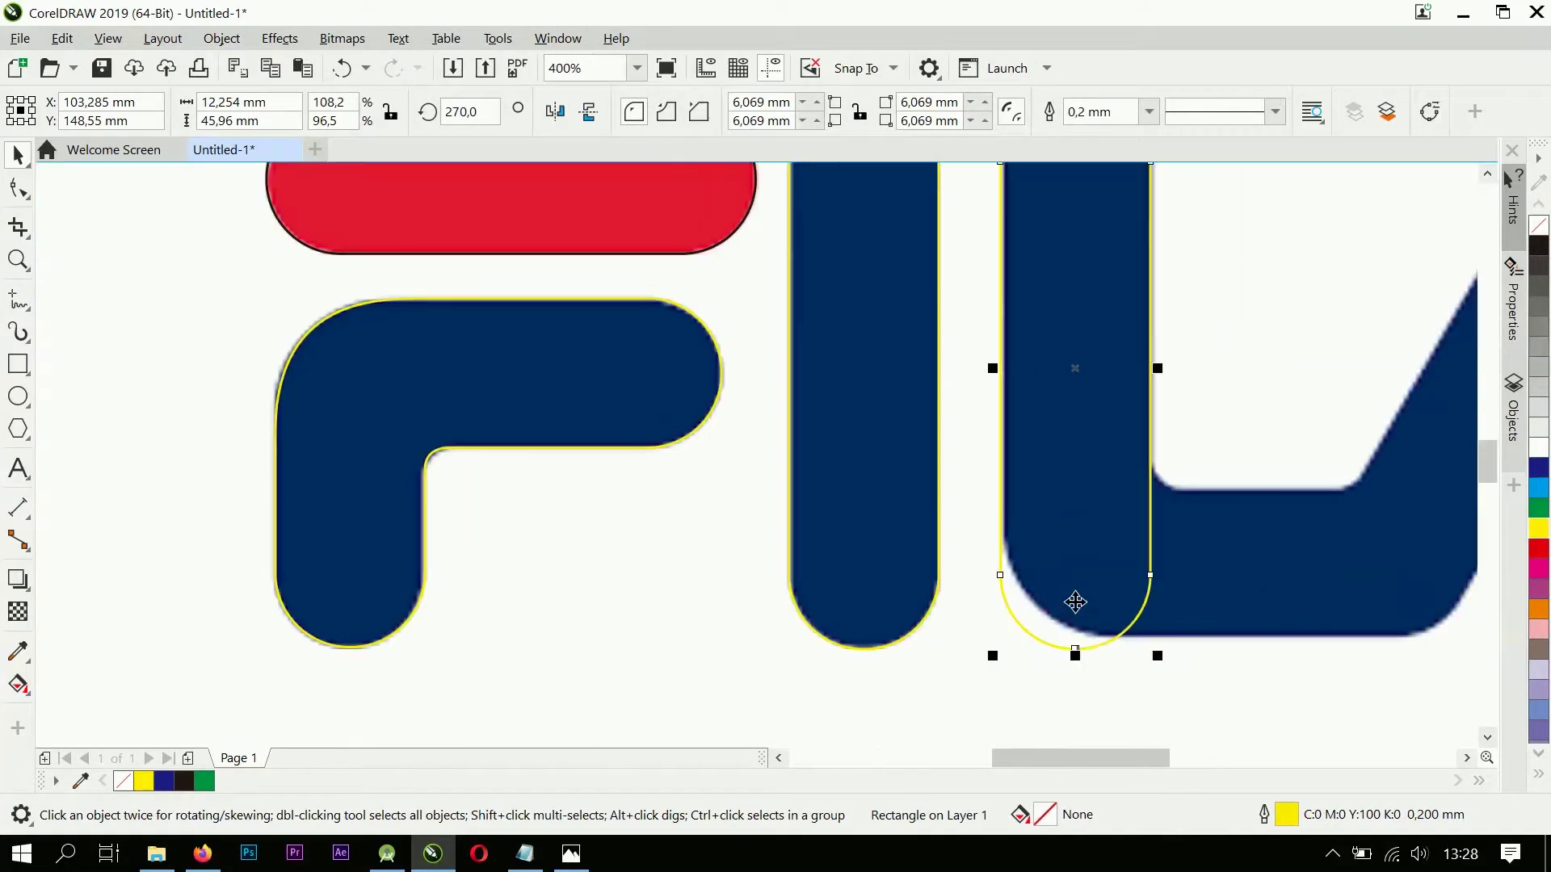
{"action": "left_click_drag", "start_coordinate": [1074, 656], "coordinate": [1077, 588]}
{"action": "scroll", "coordinate": [1036, 611], "scroll_direction": "down", "scroll_amount": 2}
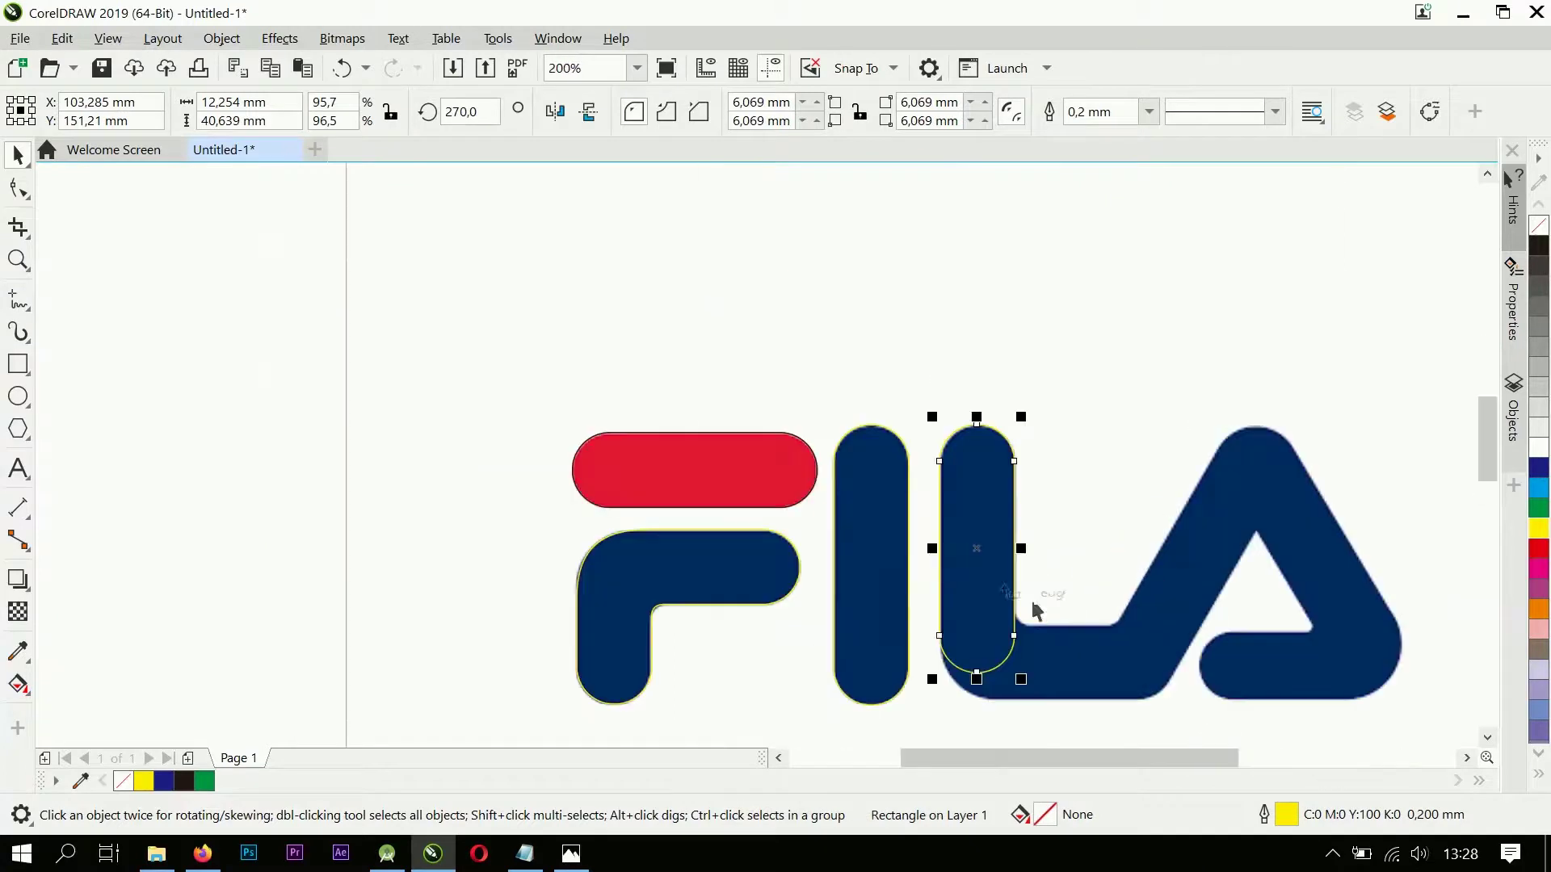
Step: Duplicate the L's stem bar to the side and rotate the copy to horizontal
{"action": "left_click", "coordinate": [1088, 485]}
{"action": "left_click", "coordinate": [986, 602]}
{"action": "left_click_drag", "start_coordinate": [980, 546], "coordinate": [1161, 588]}
{"action": "left_click", "coordinate": [1161, 513]}
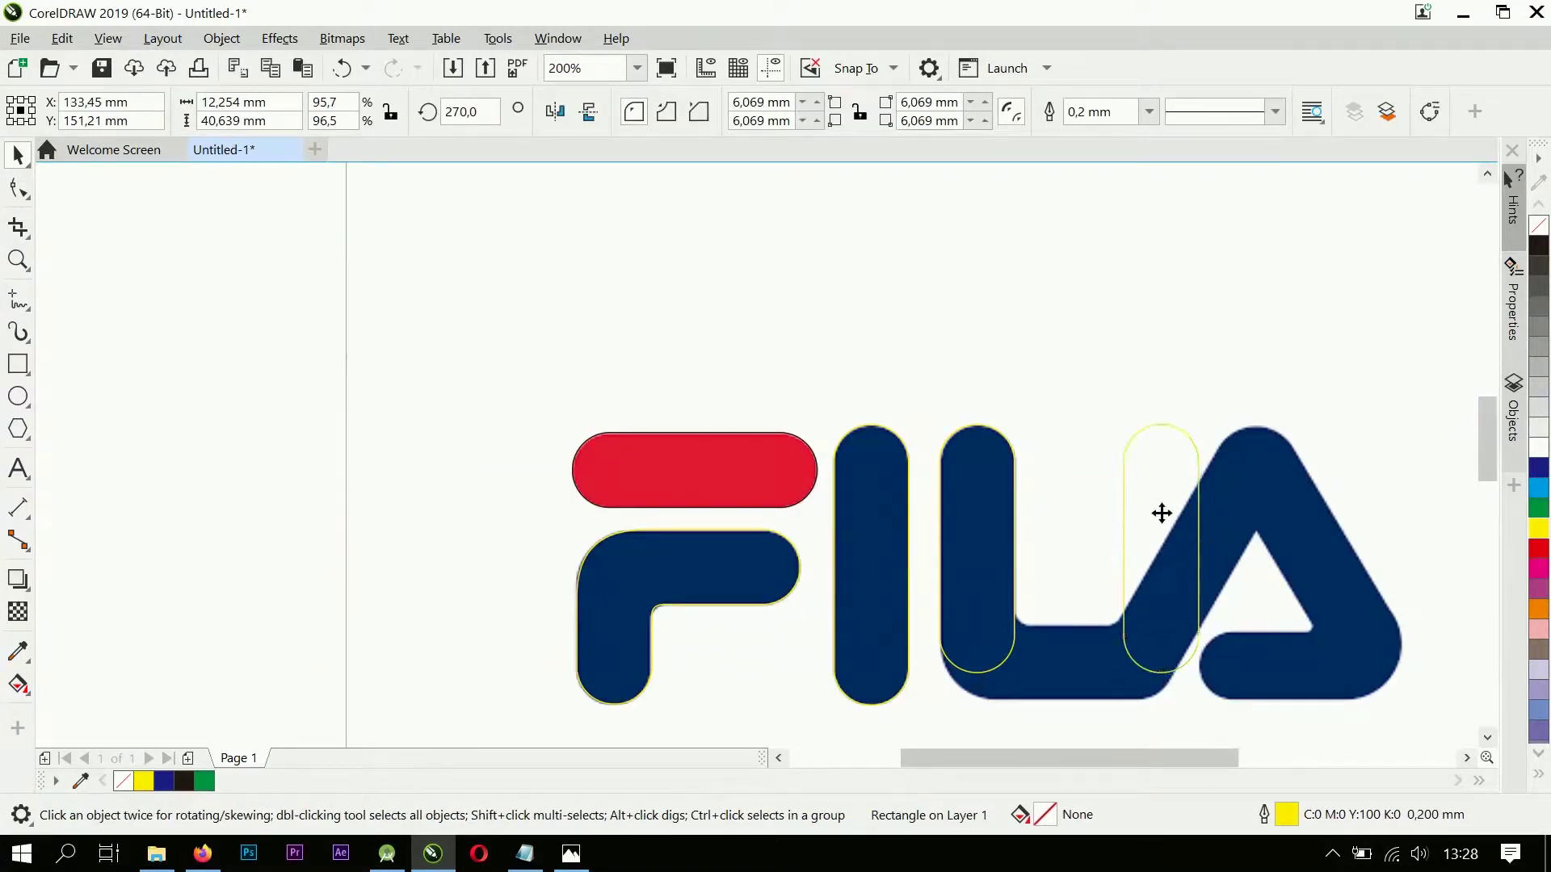
{"action": "left_click_drag", "start_coordinate": [1216, 409], "coordinate": [1349, 616]}
Step: Position the horizontal bar over the L's base and trim its length slightly to about 40 mm
{"action": "left_click_drag", "start_coordinate": [1129, 544], "coordinate": [996, 656]}
{"action": "scroll", "coordinate": [1050, 671], "scroll_direction": "up", "scroll_amount": 1}
{"action": "left_click_drag", "start_coordinate": [1110, 639], "coordinate": [1149, 641]}
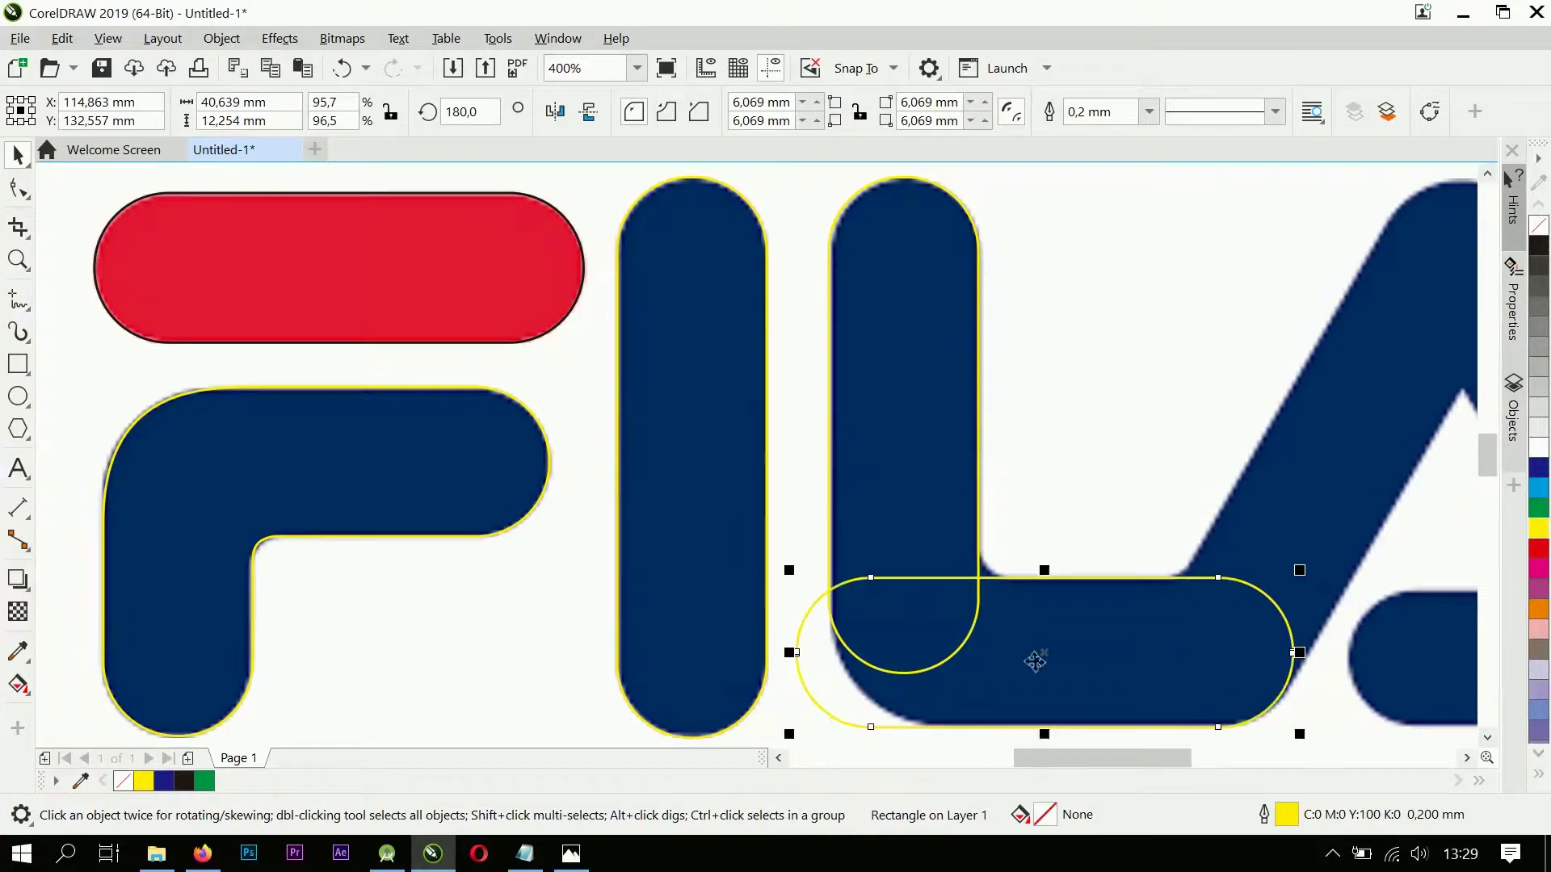
{"action": "left_click_drag", "start_coordinate": [792, 655], "coordinate": [854, 622]}
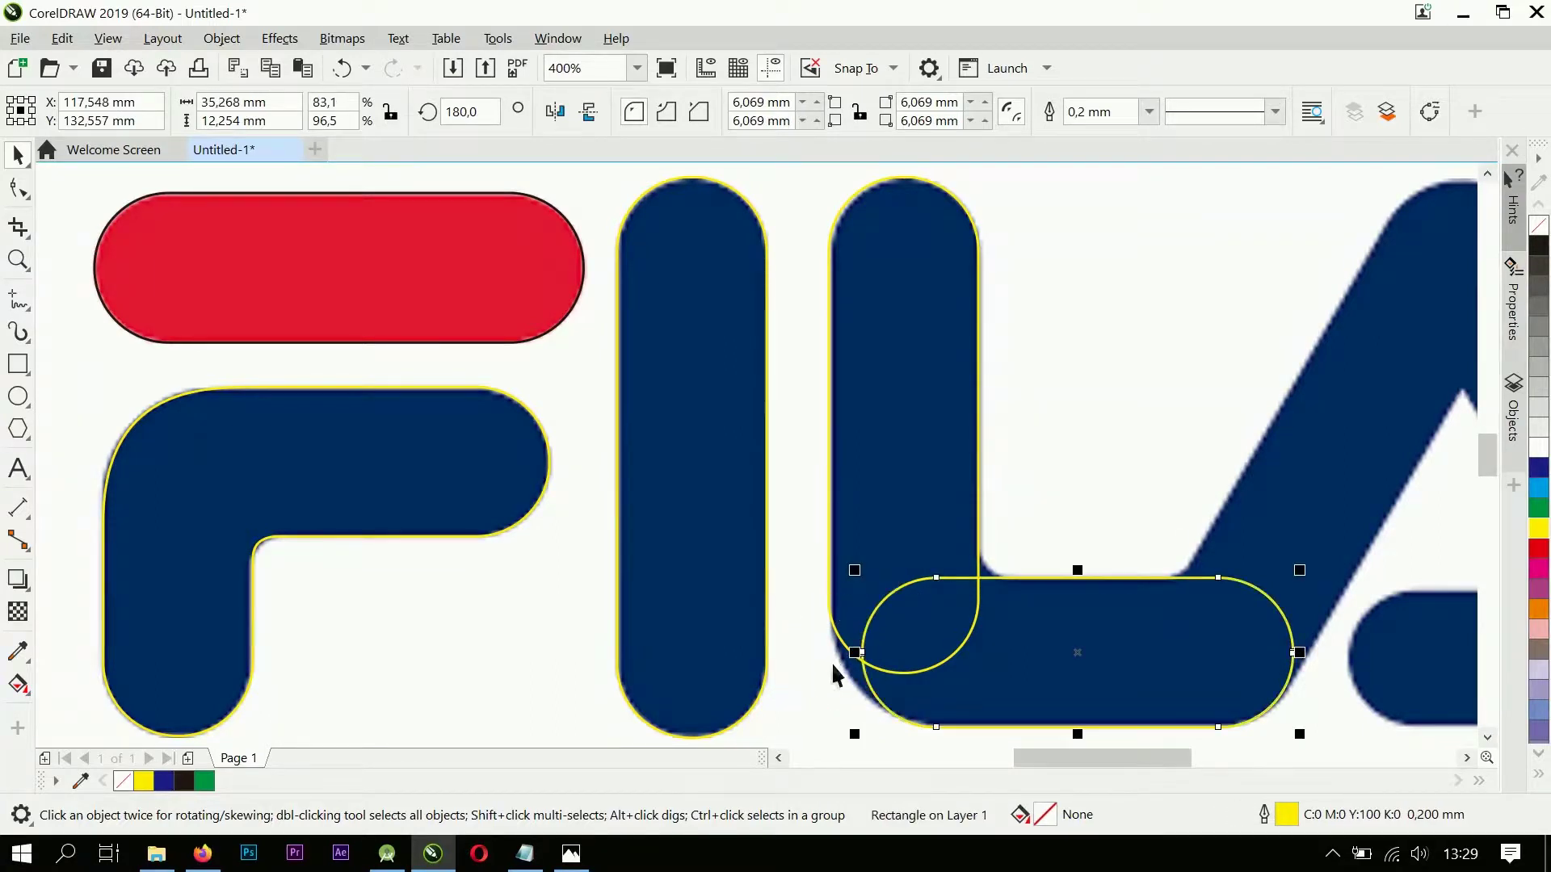
{"action": "key", "text": "ctrl+z"}
Step: Weld the L's stem bar and base bar into one outline
{"action": "left_click", "coordinate": [842, 202], "text": "shift"}
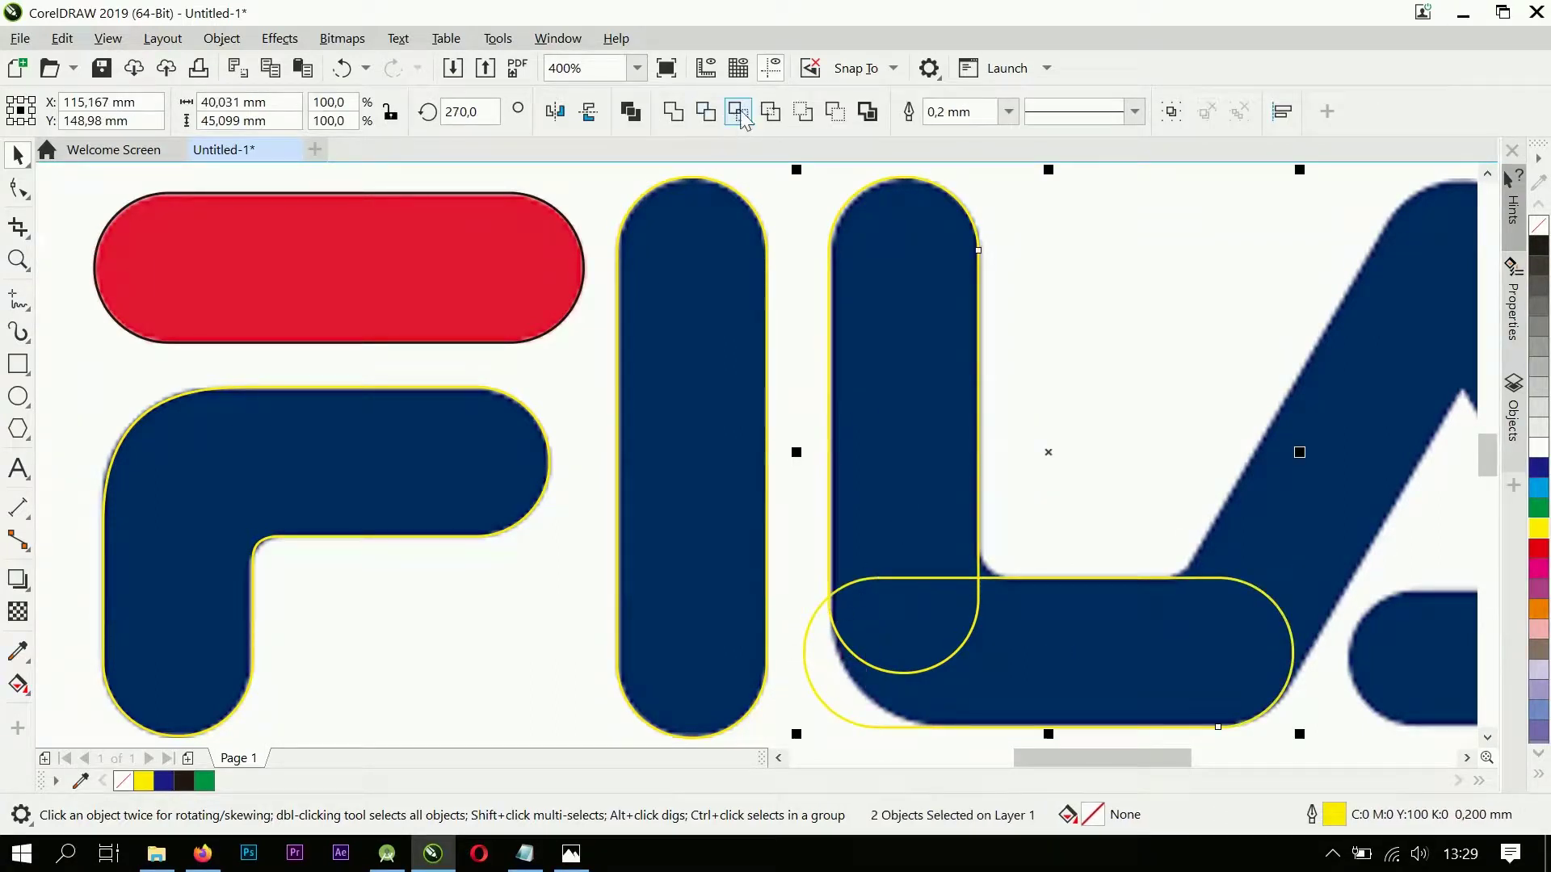
{"action": "left_click", "coordinate": [674, 120]}
{"action": "left_click", "coordinate": [1036, 491]}
Step: Reshape the welded L's outer lower corner into a smooth curve matching the bitmap by repositioning and deleting nodes and bending the segment
{"action": "scroll", "coordinate": [1038, 525], "scroll_direction": "down", "scroll_amount": 2}
{"action": "scroll", "coordinate": [985, 565], "scroll_direction": "up", "scroll_amount": 2}
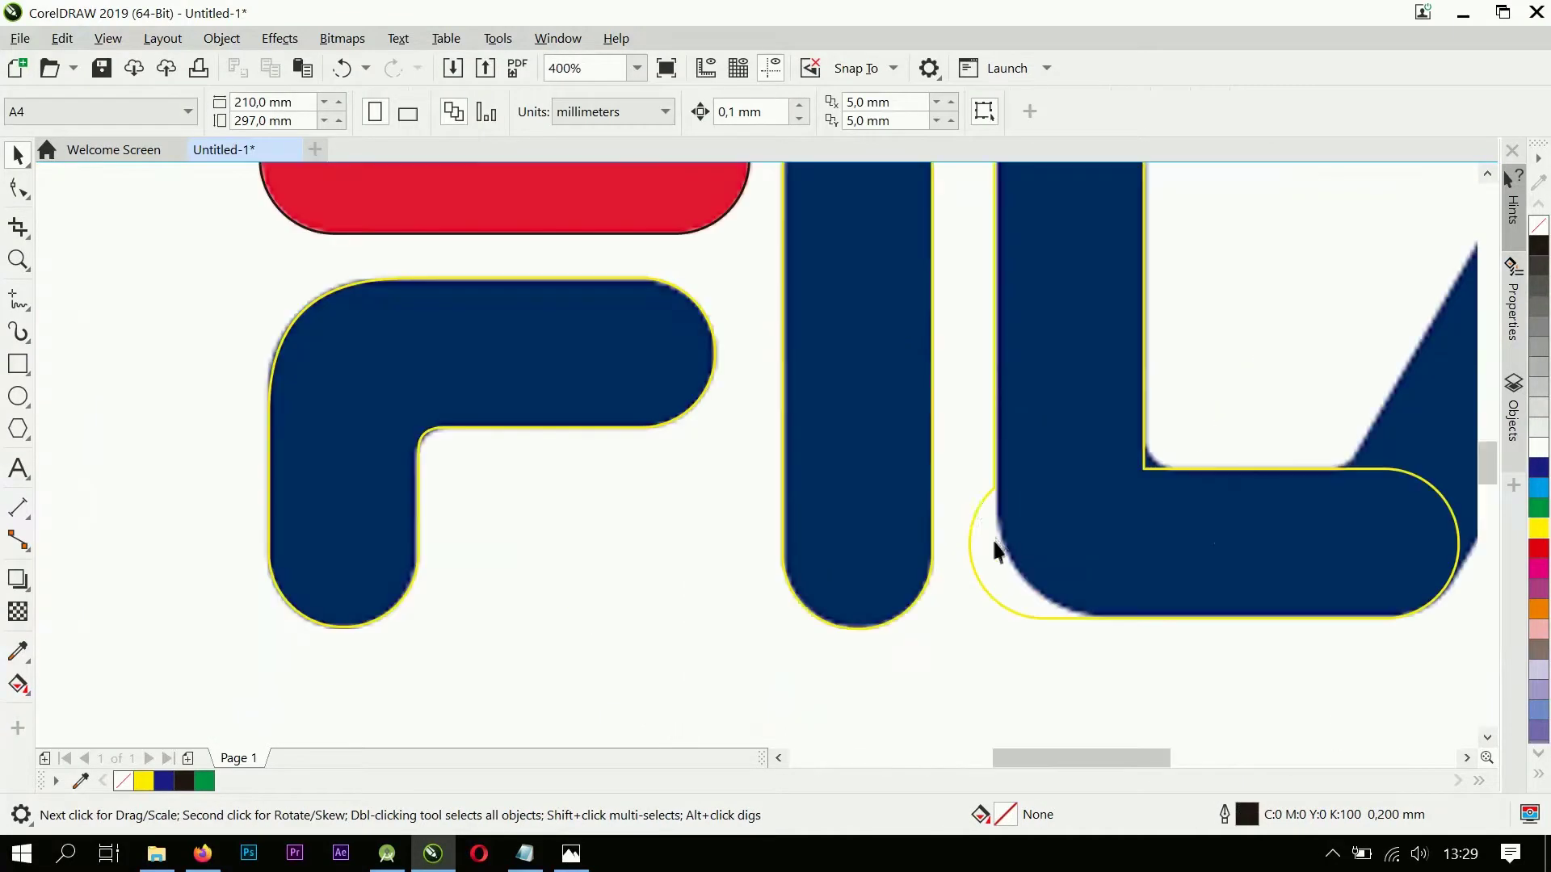
{"action": "left_click", "coordinate": [981, 500]}
{"action": "left_click", "coordinate": [18, 188]}
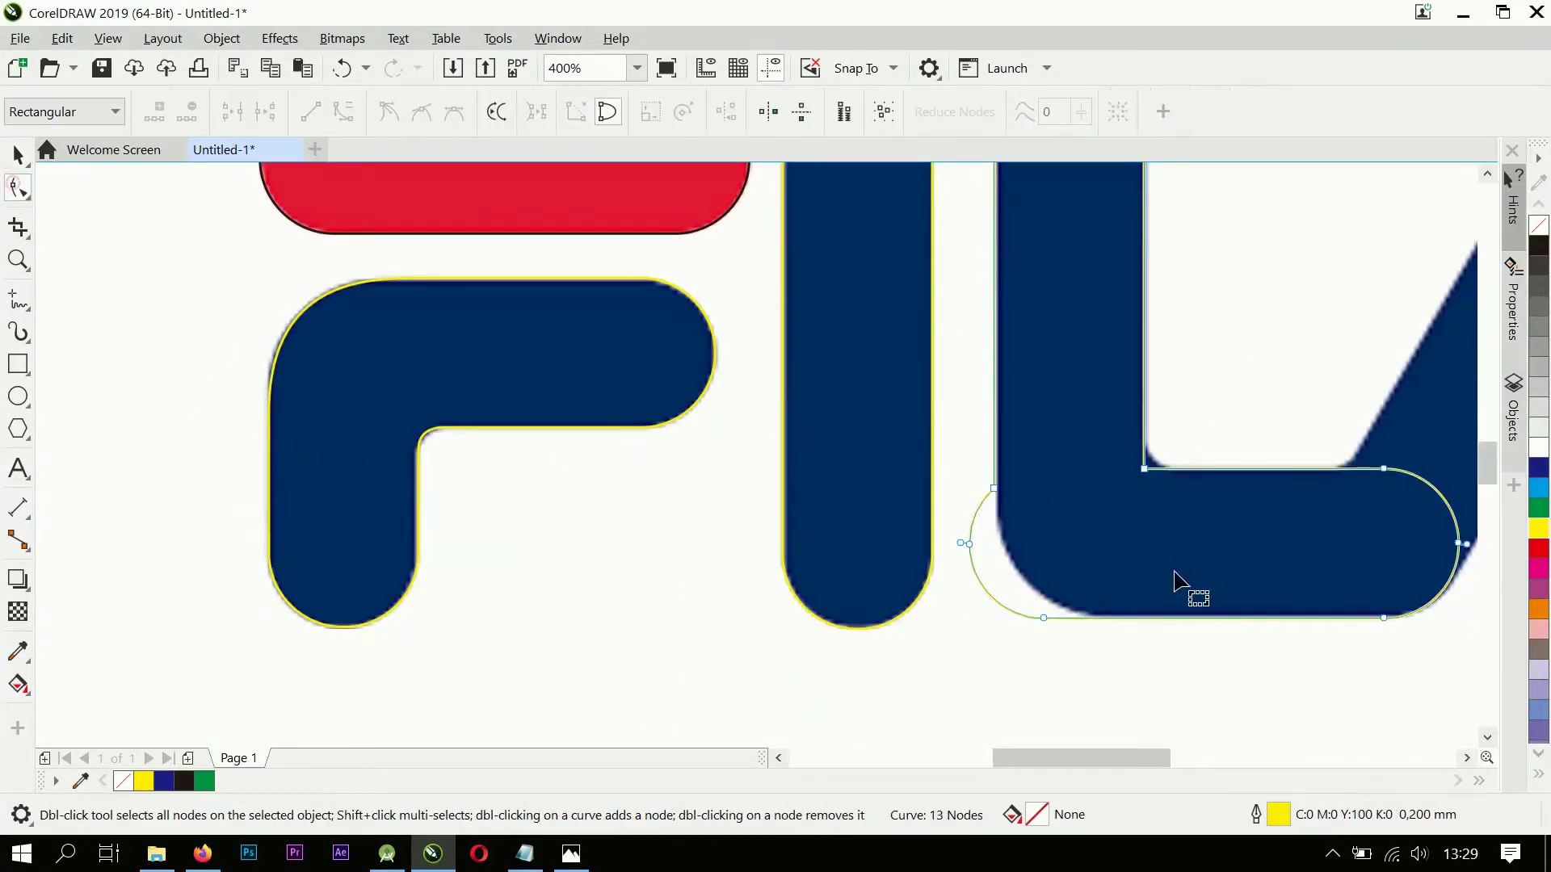
{"action": "scroll", "coordinate": [950, 495], "scroll_direction": "up", "scroll_amount": 1}
{"action": "scroll", "coordinate": [1046, 519], "scroll_direction": "down", "scroll_amount": 1}
{"action": "scroll", "coordinate": [1100, 636], "scroll_direction": "up", "scroll_amount": 1}
{"action": "left_click_drag", "start_coordinate": [1078, 624], "coordinate": [1179, 628]}
{"action": "double_click", "coordinate": [929, 476]}
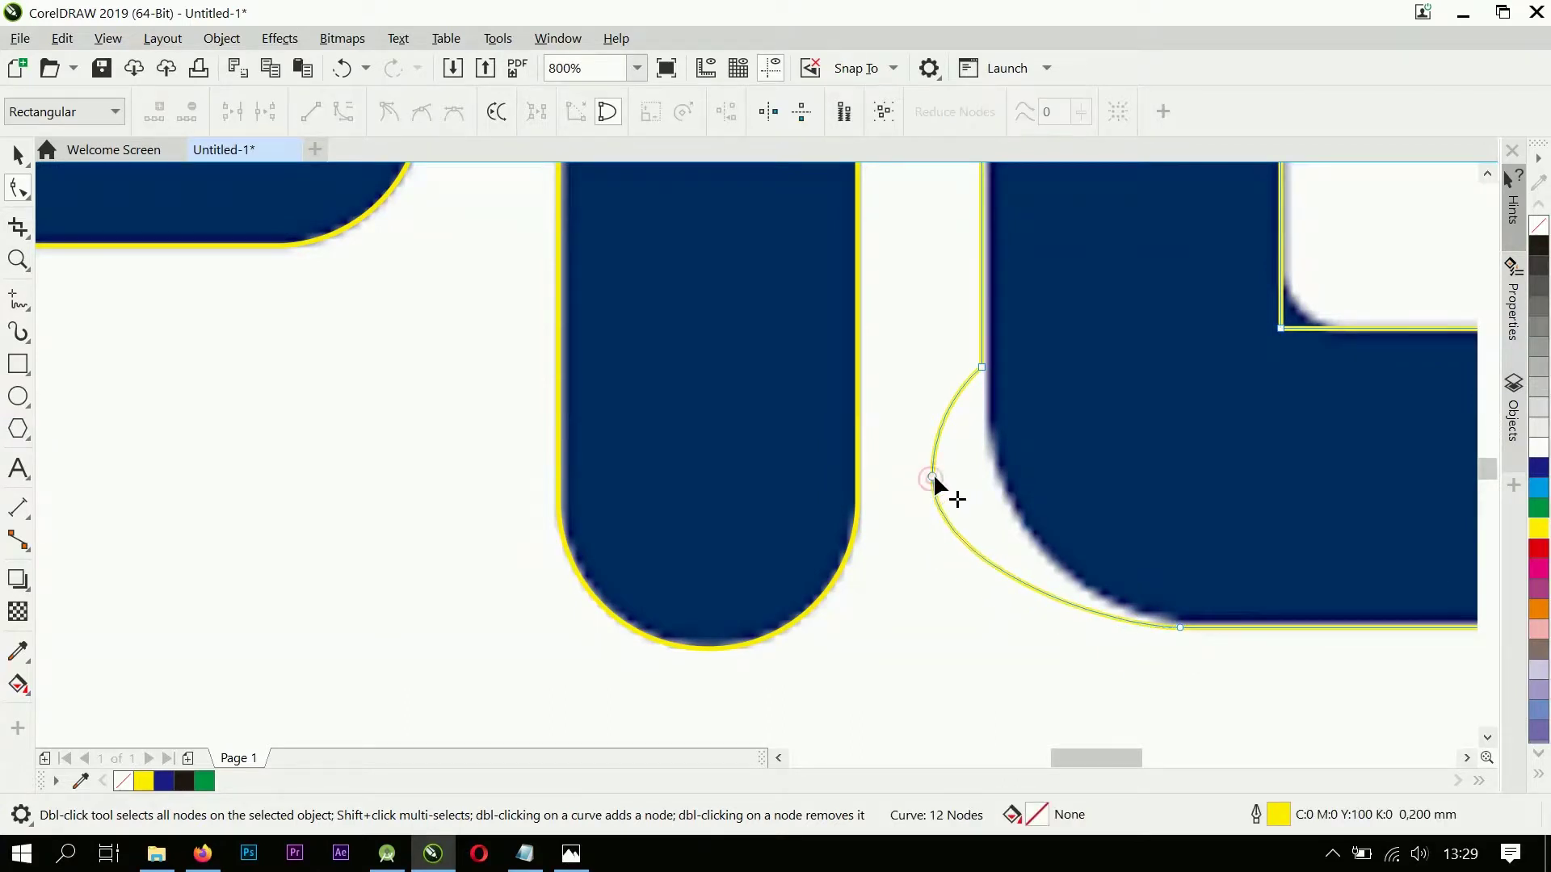
{"action": "left_click_drag", "start_coordinate": [937, 502], "coordinate": [1010, 509]}
{"action": "key", "text": "ctrl+z"}
{"action": "scroll", "coordinate": [1002, 461], "scroll_direction": "up", "scroll_amount": 1}
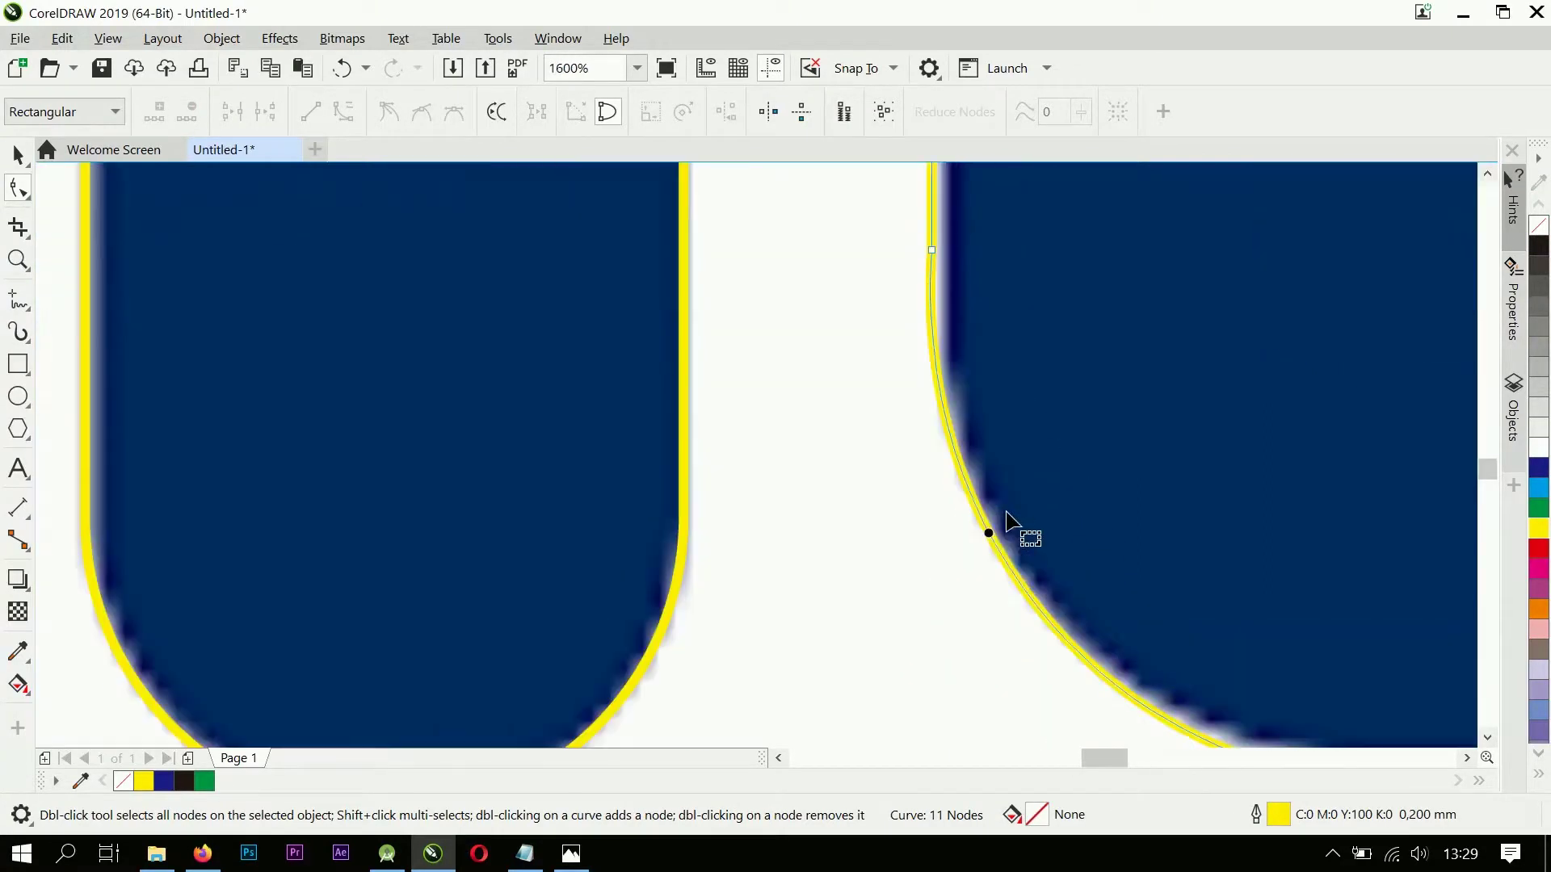
{"action": "scroll", "coordinate": [941, 565], "scroll_direction": "down", "scroll_amount": 3}
{"action": "scroll", "coordinate": [929, 504], "scroll_direction": "up", "scroll_amount": 3}
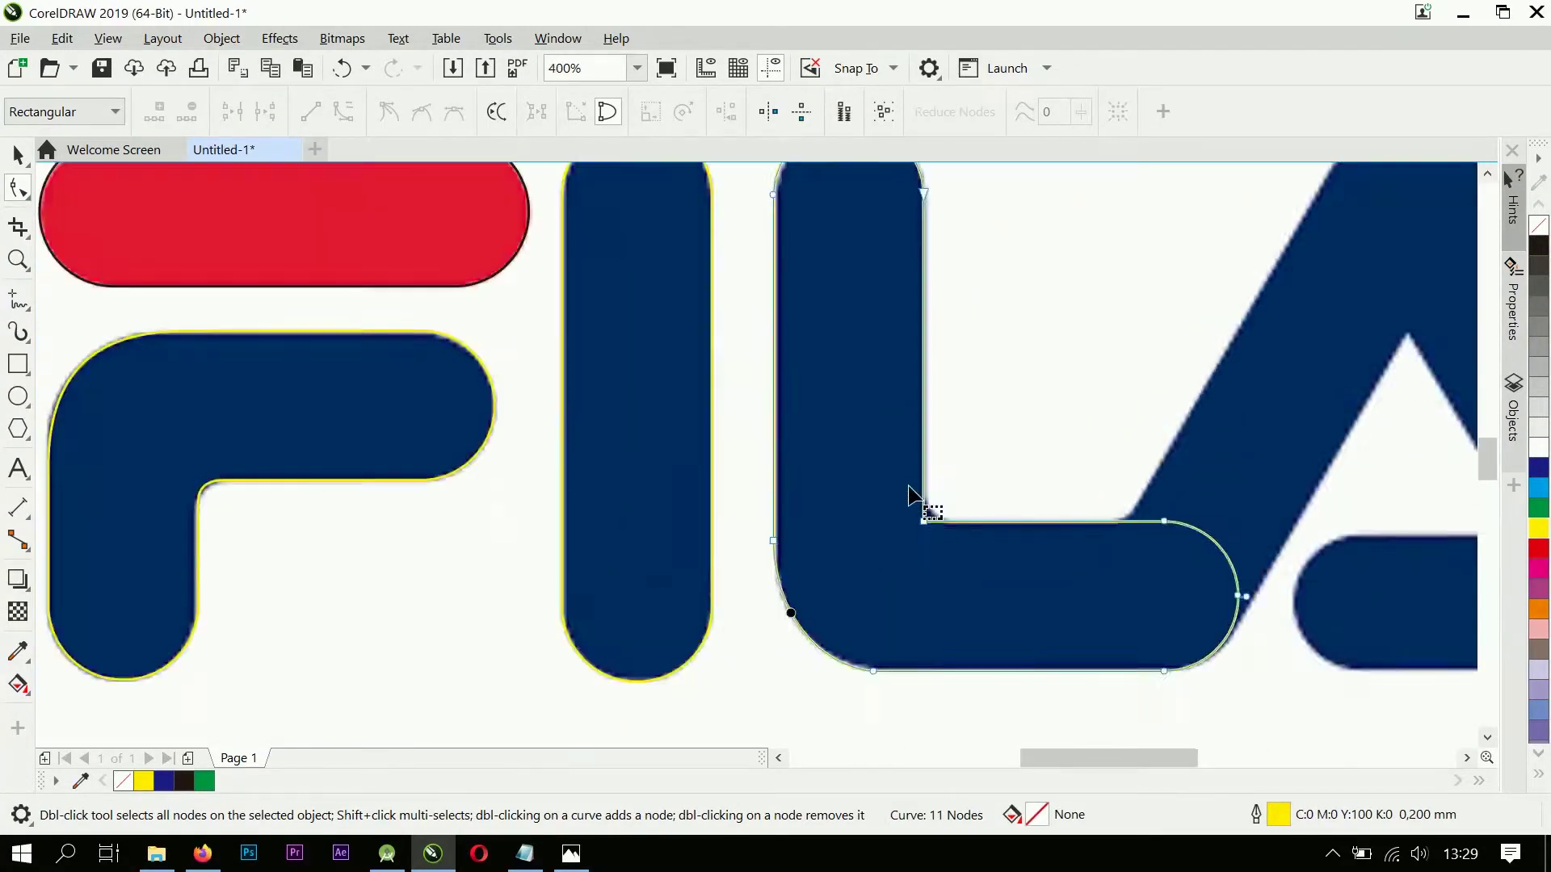
Step: Round the L's inner corner by adding a node on each side, deleting the corner node, and bending the connecting segment as a curve
{"action": "double_click", "coordinate": [968, 502]}
{"action": "double_click", "coordinate": [1082, 634]}
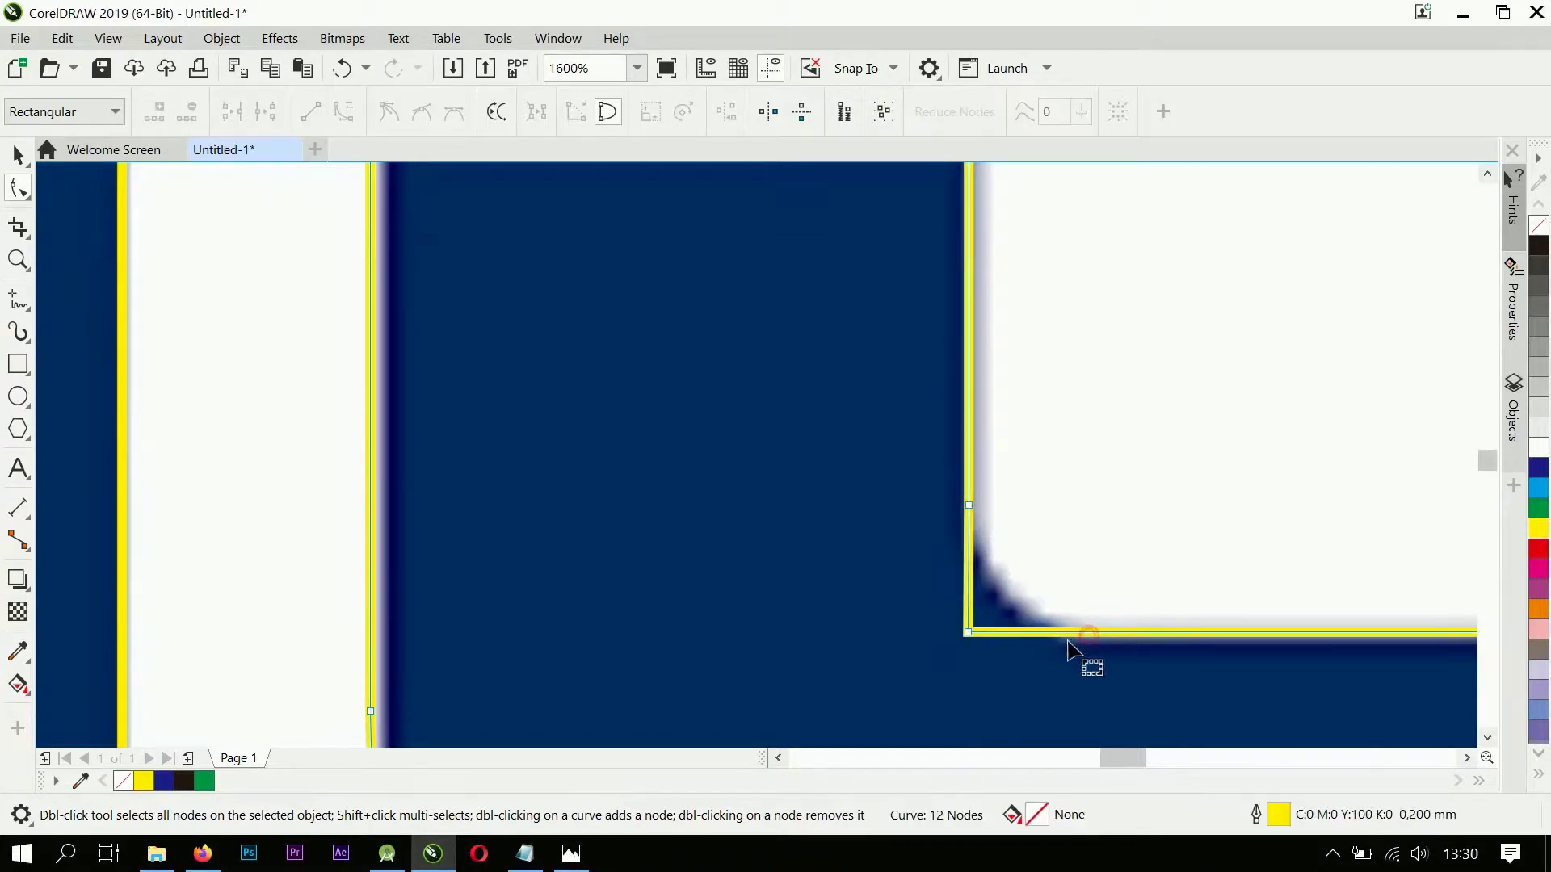
{"action": "double_click", "coordinate": [967, 634]}
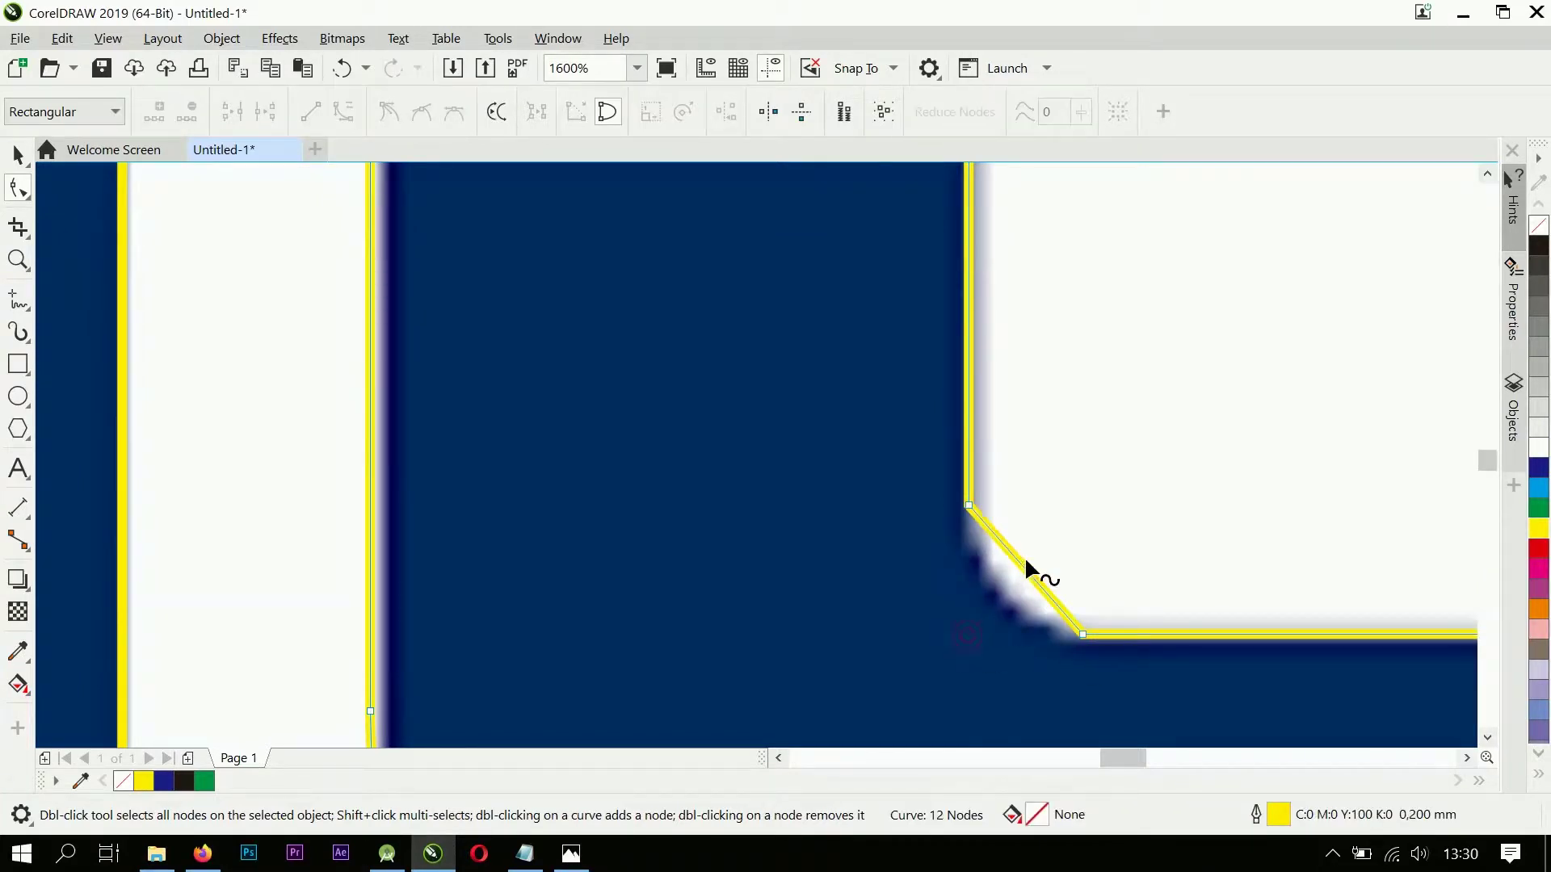
{"action": "right_click", "coordinate": [1020, 573]}
{"action": "left_click", "coordinate": [1058, 315]}
{"action": "left_click_drag", "start_coordinate": [1038, 583], "coordinate": [998, 593]}
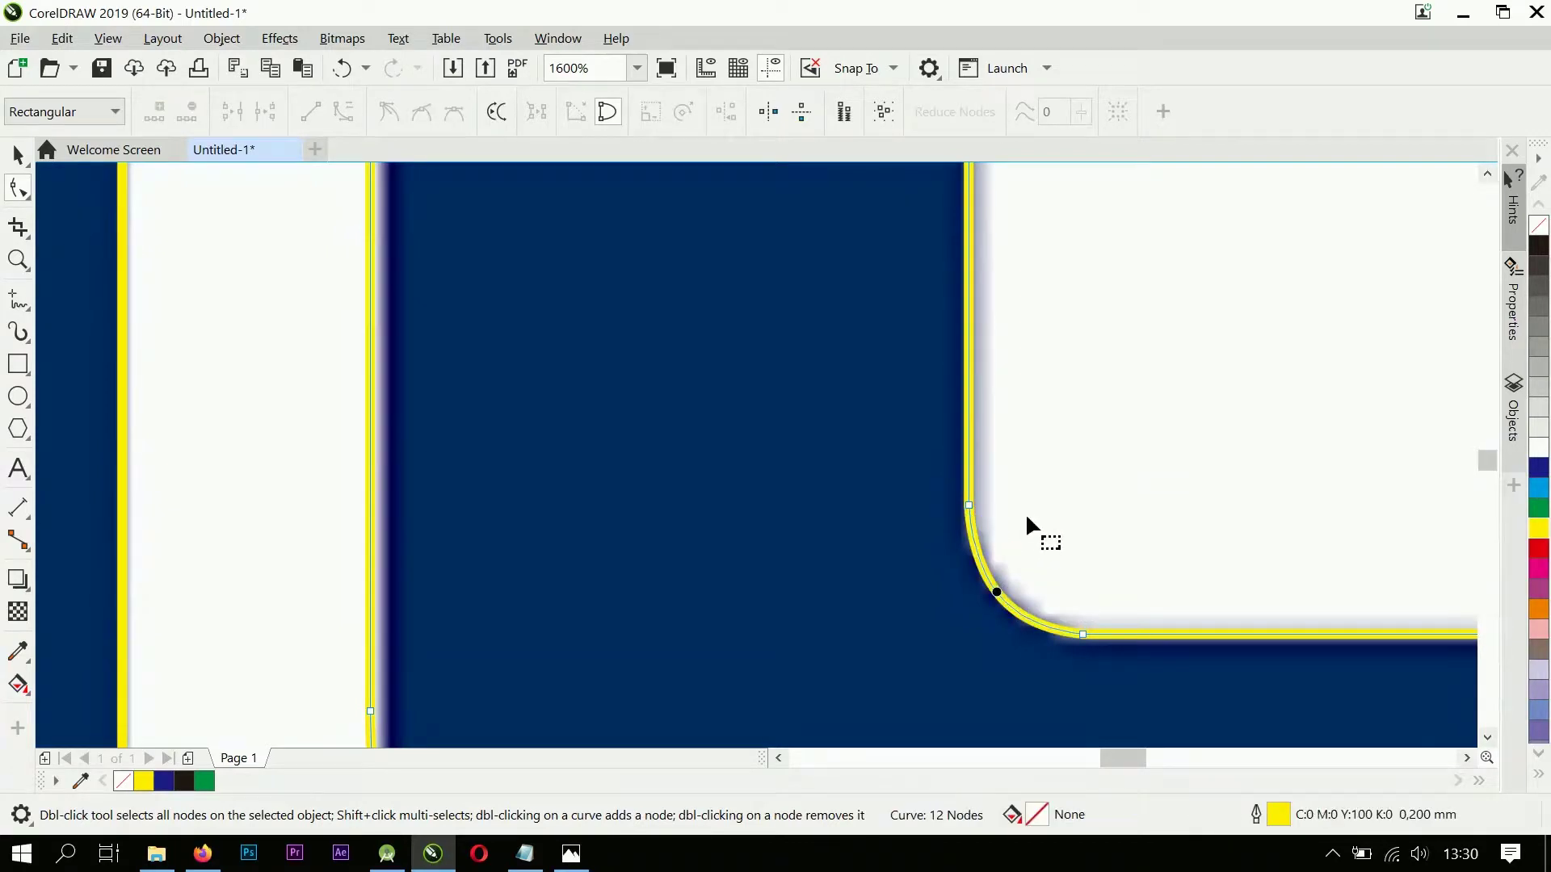
{"action": "scroll", "coordinate": [1022, 521], "scroll_direction": "down", "scroll_amount": 3}
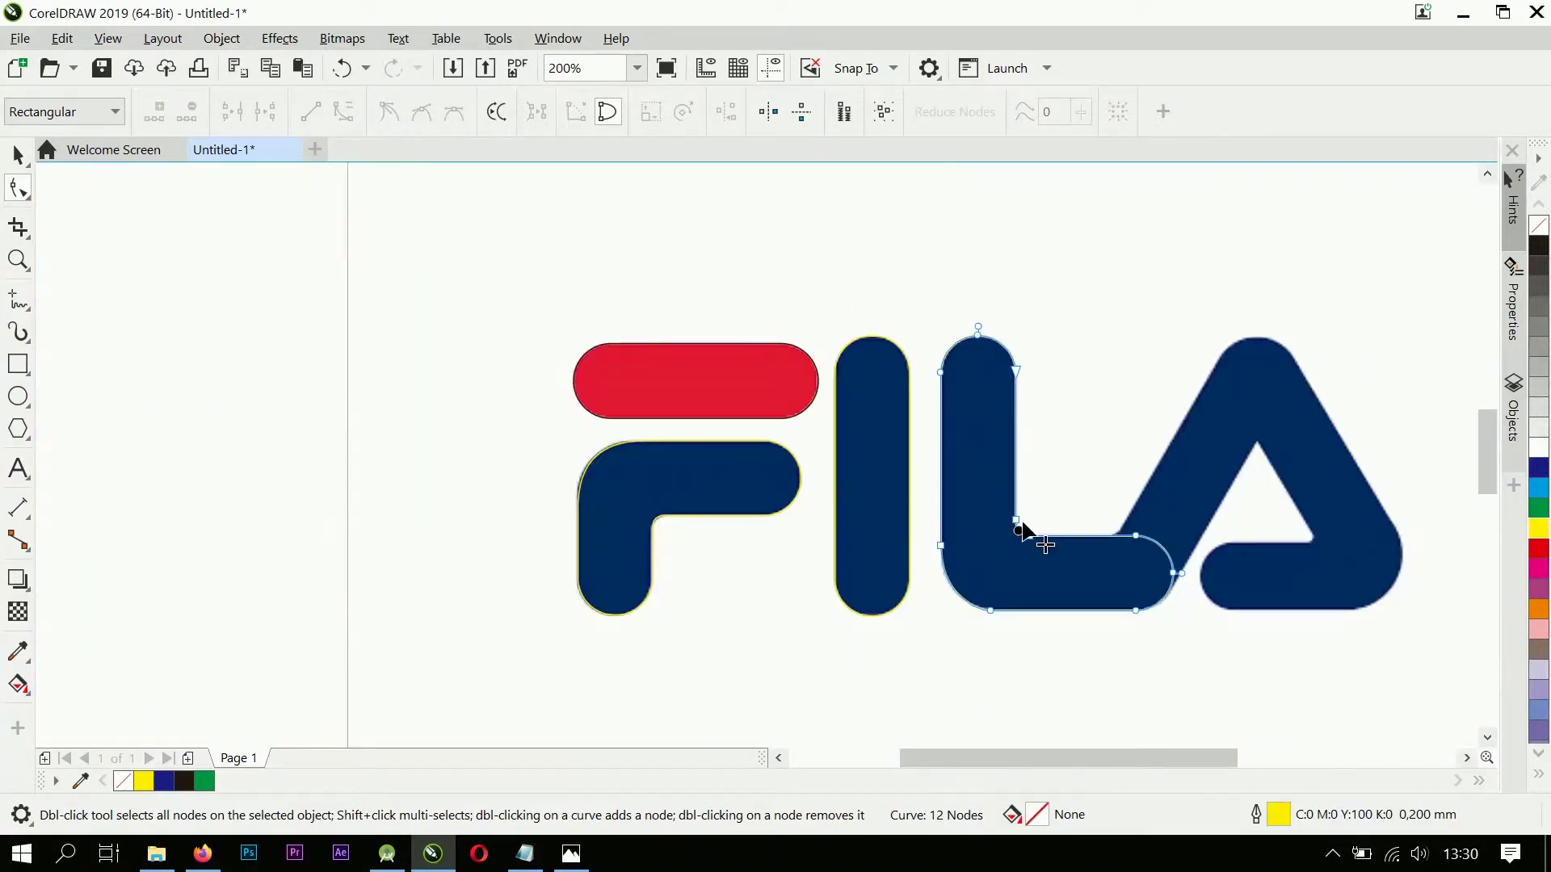
{"action": "scroll", "coordinate": [997, 495], "scroll_direction": "up", "scroll_amount": 3}
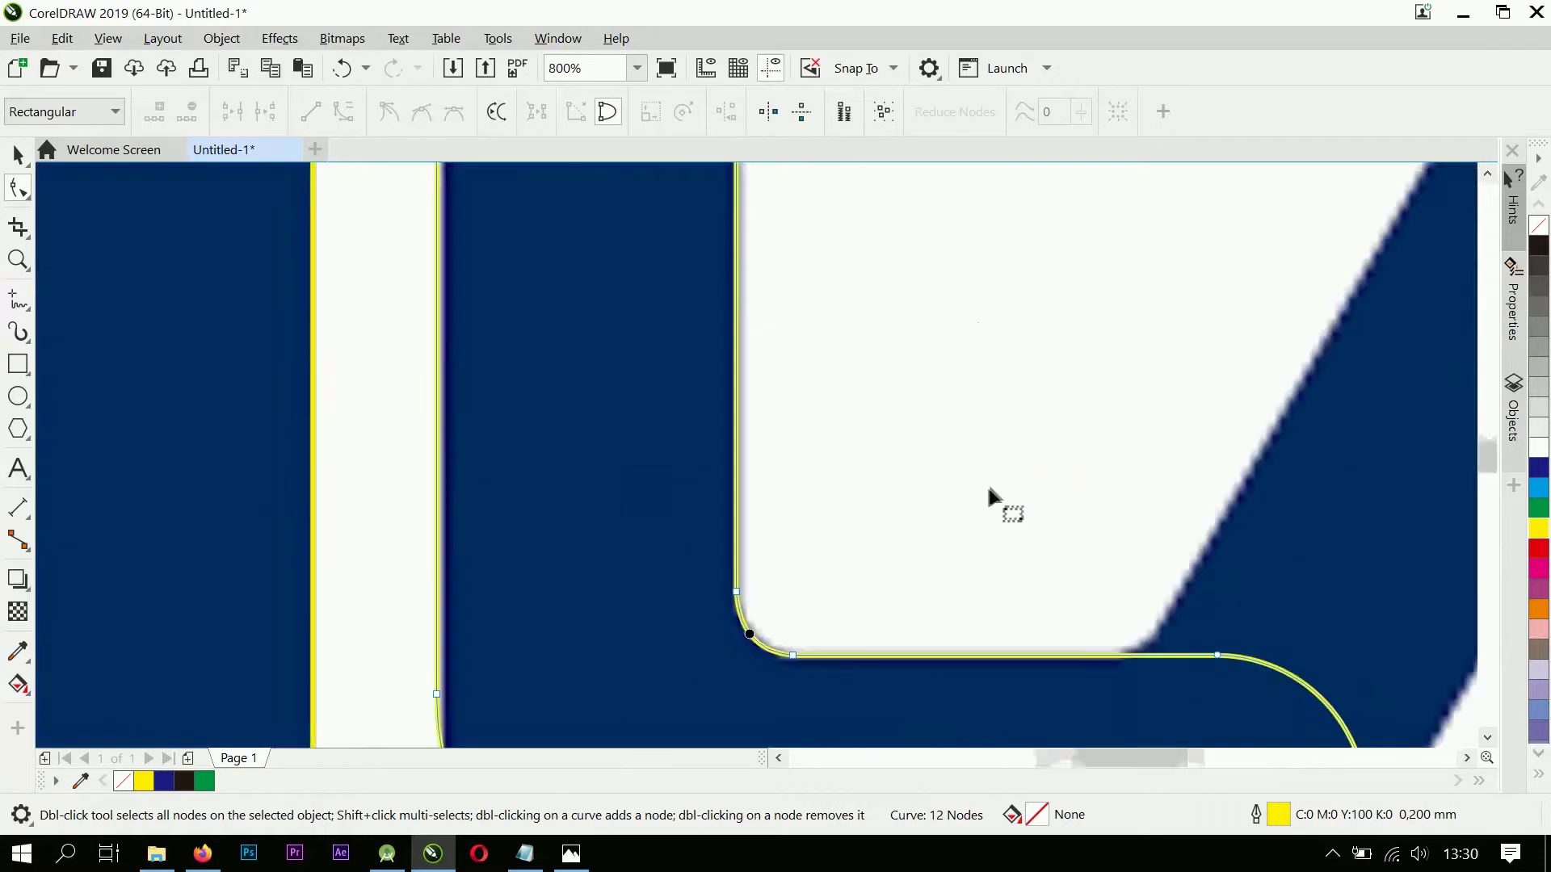
Step: Copy the I's bar over to the A and rotate the copy to about 239.1° to match the A's left diagonal
{"action": "scroll", "coordinate": [979, 499], "scroll_direction": "down", "scroll_amount": 3}
{"action": "key", "text": "space"}
{"action": "left_click", "coordinate": [742, 491]}
{"action": "left_click_drag", "start_coordinate": [790, 504], "coordinate": [1270, 583]}
{"action": "right_click", "coordinate": [1270, 583]}
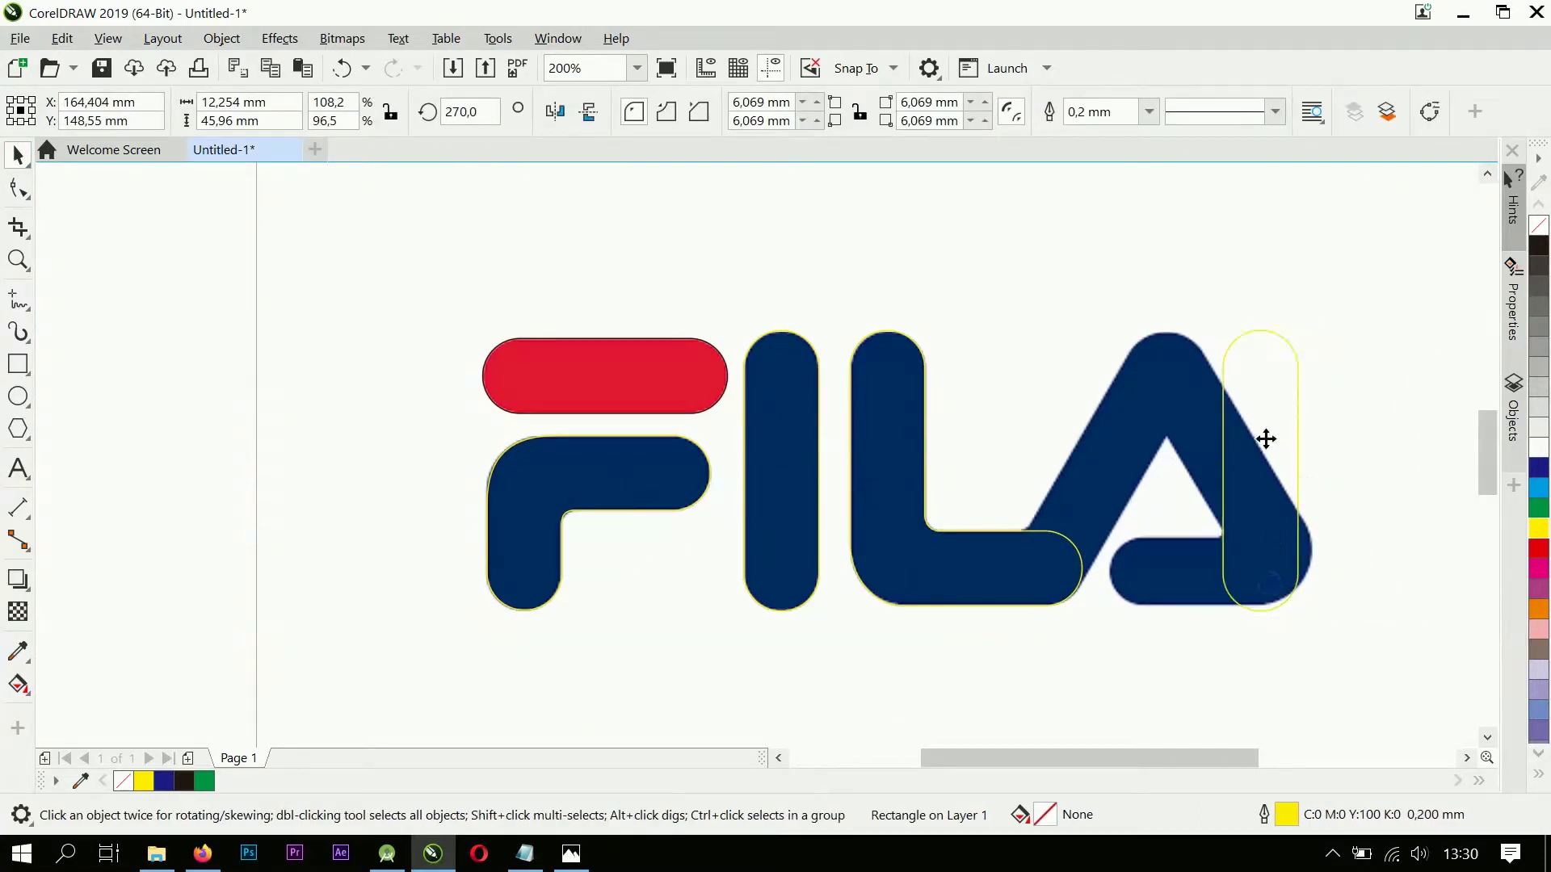
{"action": "left_click", "coordinate": [1266, 439]}
{"action": "left_click_drag", "start_coordinate": [1321, 342], "coordinate": [1173, 397]}
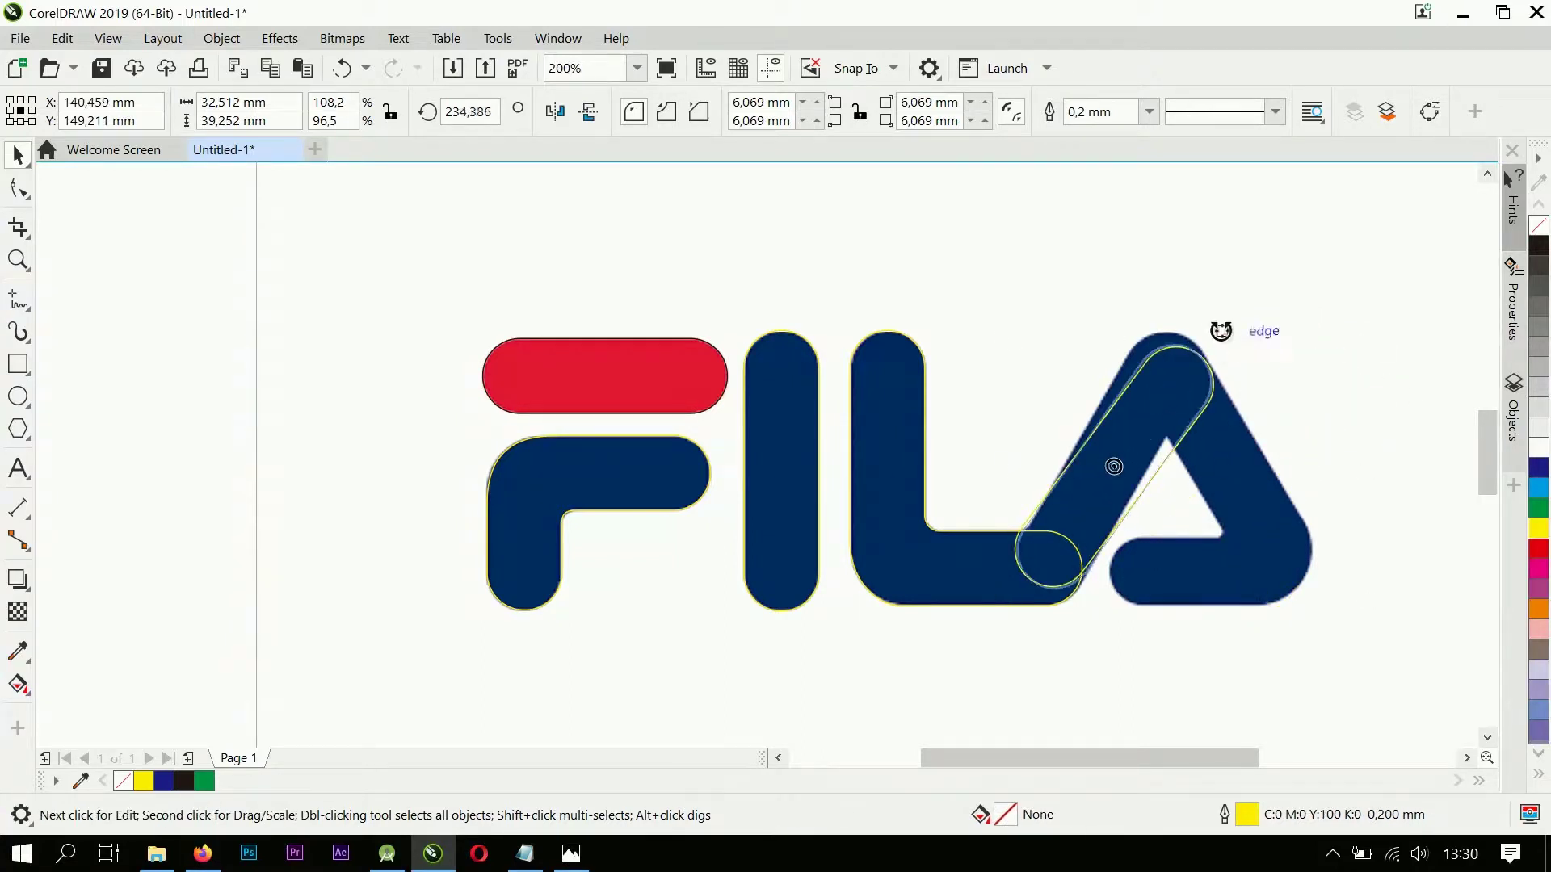
Step: Align the slanted bar with the edges and rounded peak of the A's left leg
{"action": "scroll", "coordinate": [1176, 397], "scroll_direction": "up", "scroll_amount": 1}
{"action": "left_click", "coordinate": [1142, 407]}
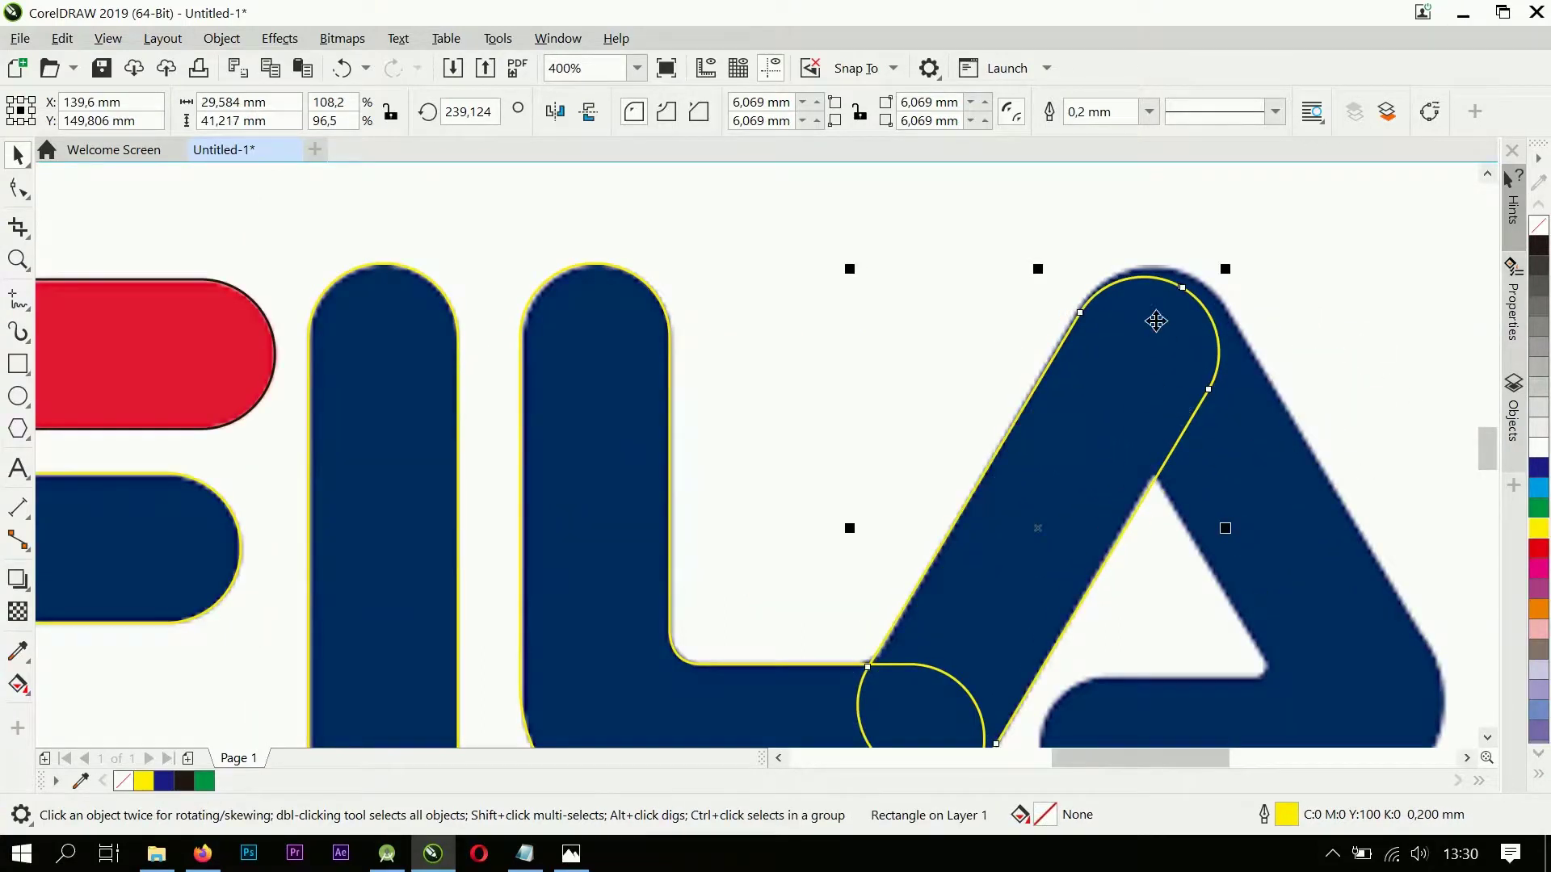
{"action": "scroll", "coordinate": [1160, 337], "scroll_direction": "up", "scroll_amount": 1}
{"action": "left_click_drag", "start_coordinate": [1156, 318], "coordinate": [1164, 312]}
{"action": "scroll", "coordinate": [1159, 371], "scroll_direction": "down", "scroll_amount": 1}
{"action": "scroll", "coordinate": [979, 598], "scroll_direction": "up", "scroll_amount": 1}
{"action": "scroll", "coordinate": [948, 629], "scroll_direction": "down", "scroll_amount": 1}
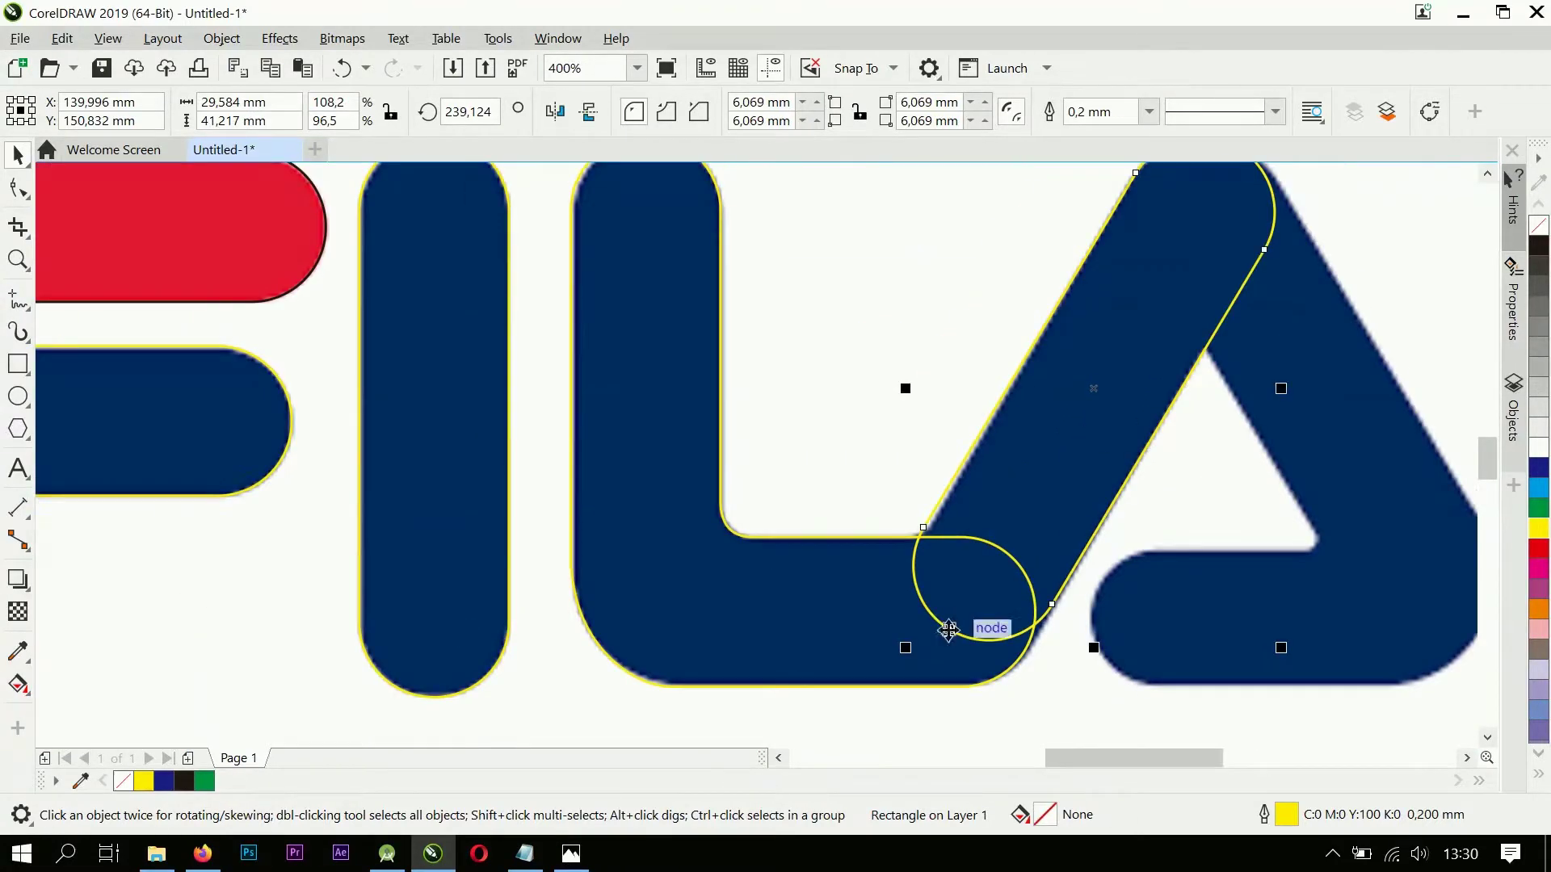
Step: Convert the slanted bar to curves and extend its lower end along the diagonal past the L's base
{"action": "left_click", "coordinate": [18, 188]}
{"action": "key", "text": "ctrl+q"}
{"action": "left_click_drag", "start_coordinate": [1151, 723], "coordinate": [774, 489]}
{"action": "left_click_drag", "start_coordinate": [923, 533], "coordinate": [906, 561]}
{"action": "scroll", "coordinate": [1041, 671], "scroll_direction": "up", "scroll_amount": 1}
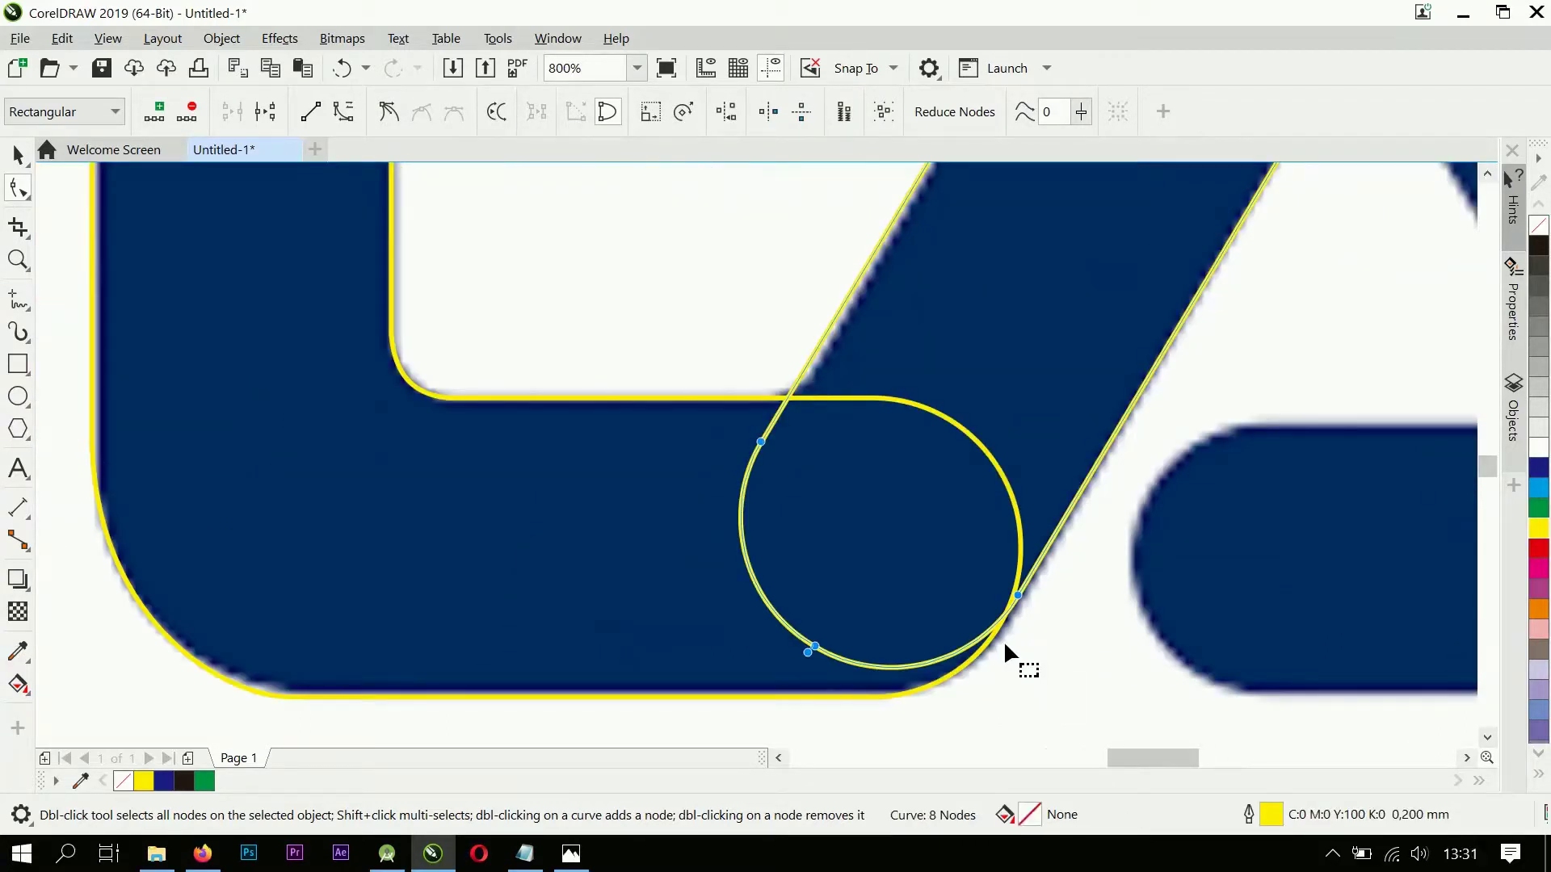
{"action": "left_click_drag", "start_coordinate": [1014, 593], "coordinate": [941, 725]}
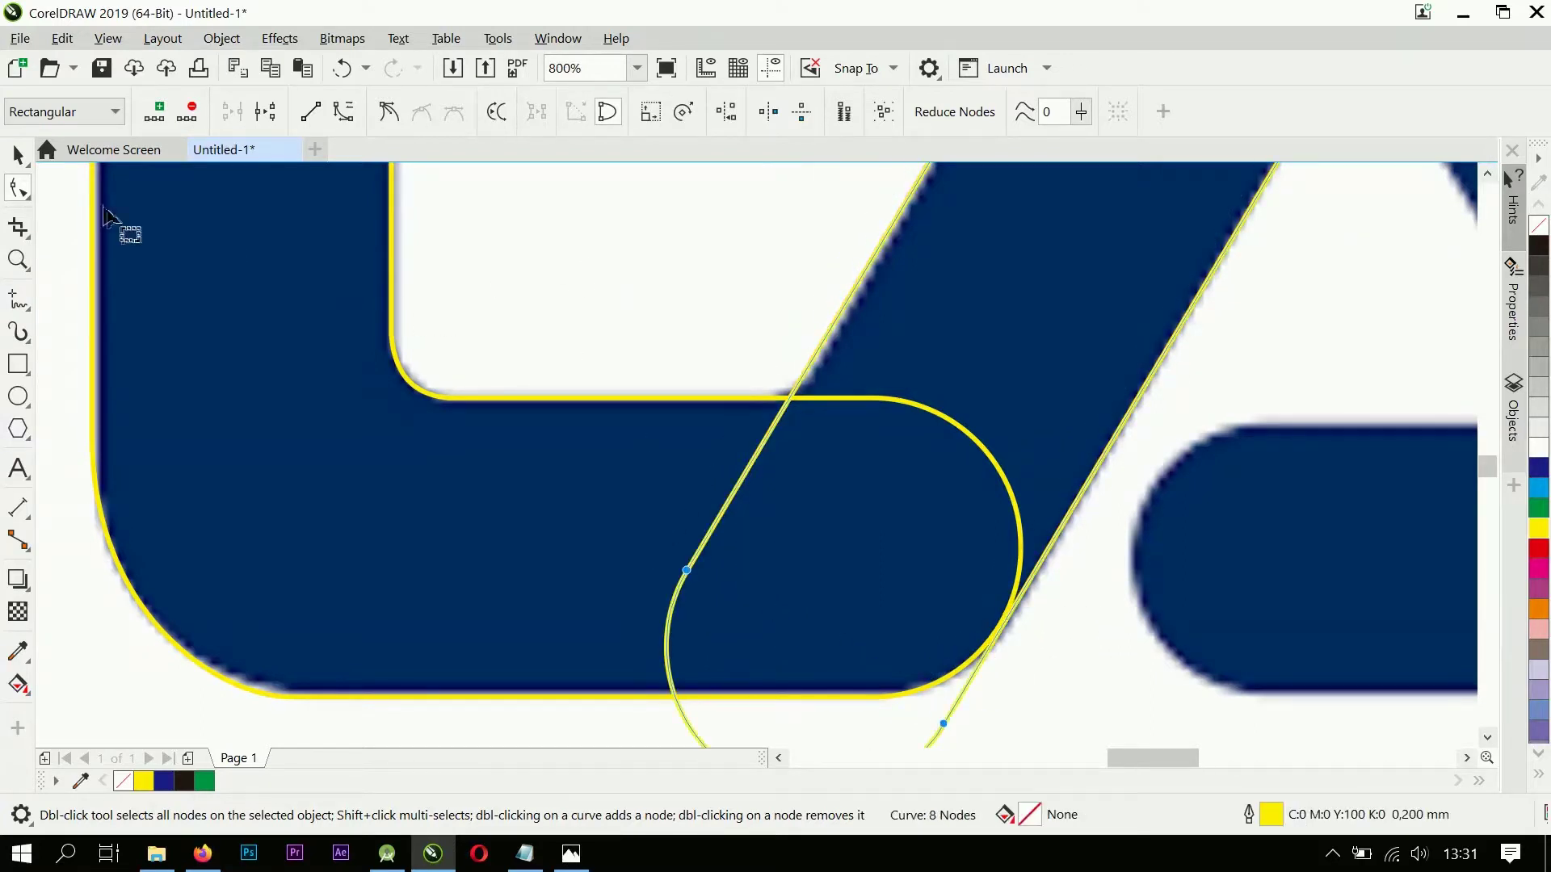
Step: Weld the slanted bar and the L outline into one shape
{"action": "left_click", "coordinate": [17, 153]}
{"action": "scroll", "coordinate": [715, 519], "scroll_direction": "down", "scroll_amount": 2}
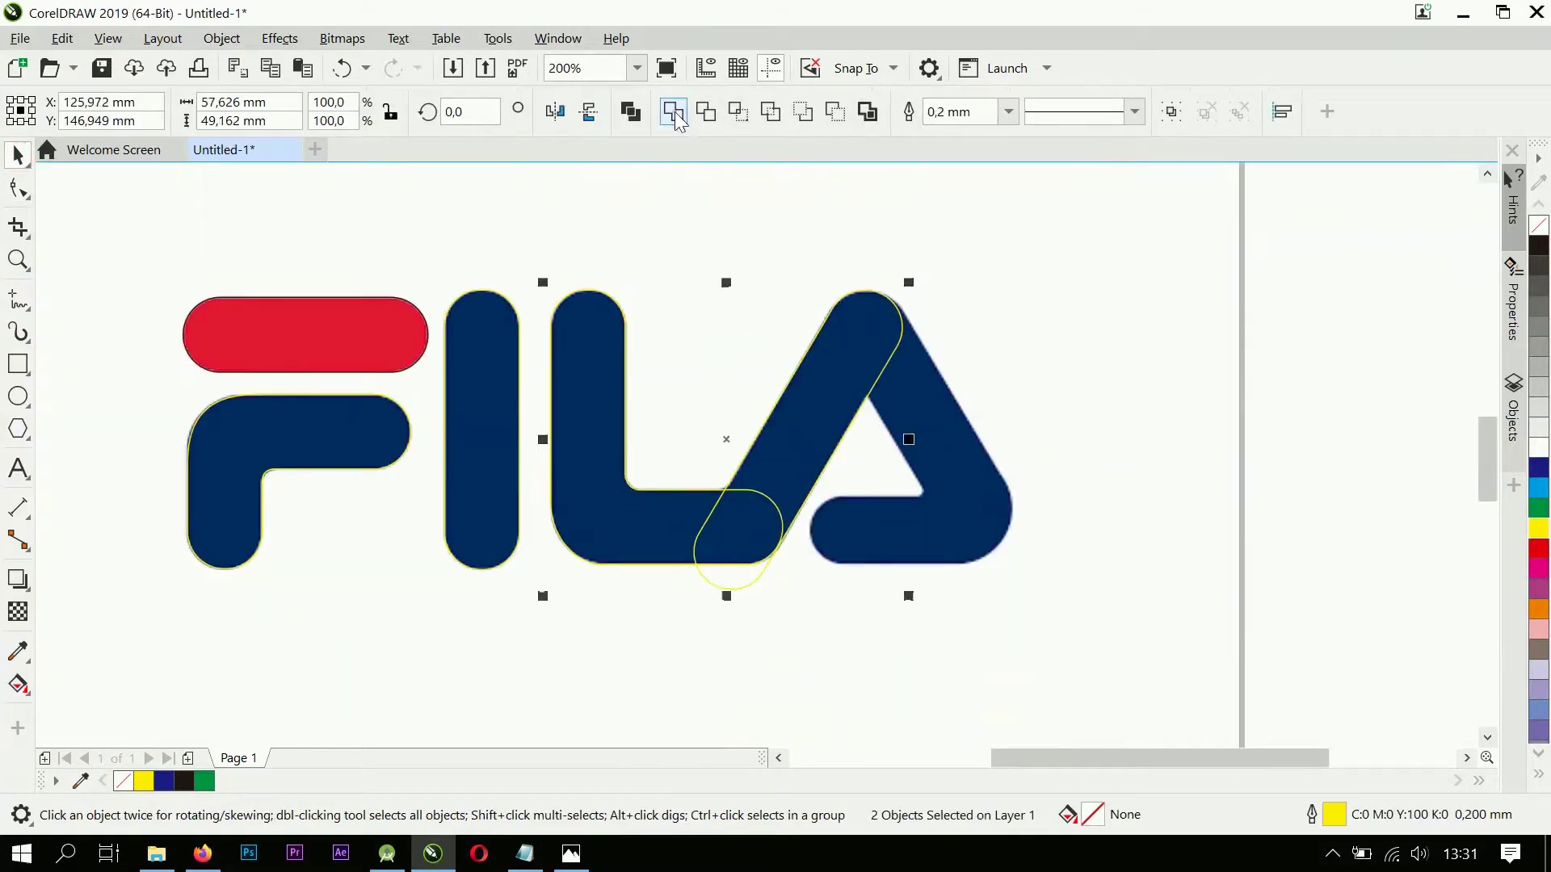
{"action": "left_click", "coordinate": [672, 112]}
{"action": "left_click", "coordinate": [741, 616]}
Step: Add a node on the bulge beneath the L's base, convert the bulge segments to straight lines, and delete the extra node
{"action": "scroll", "coordinate": [711, 604], "scroll_direction": "up", "scroll_amount": 2}
{"action": "key", "text": "F10"}
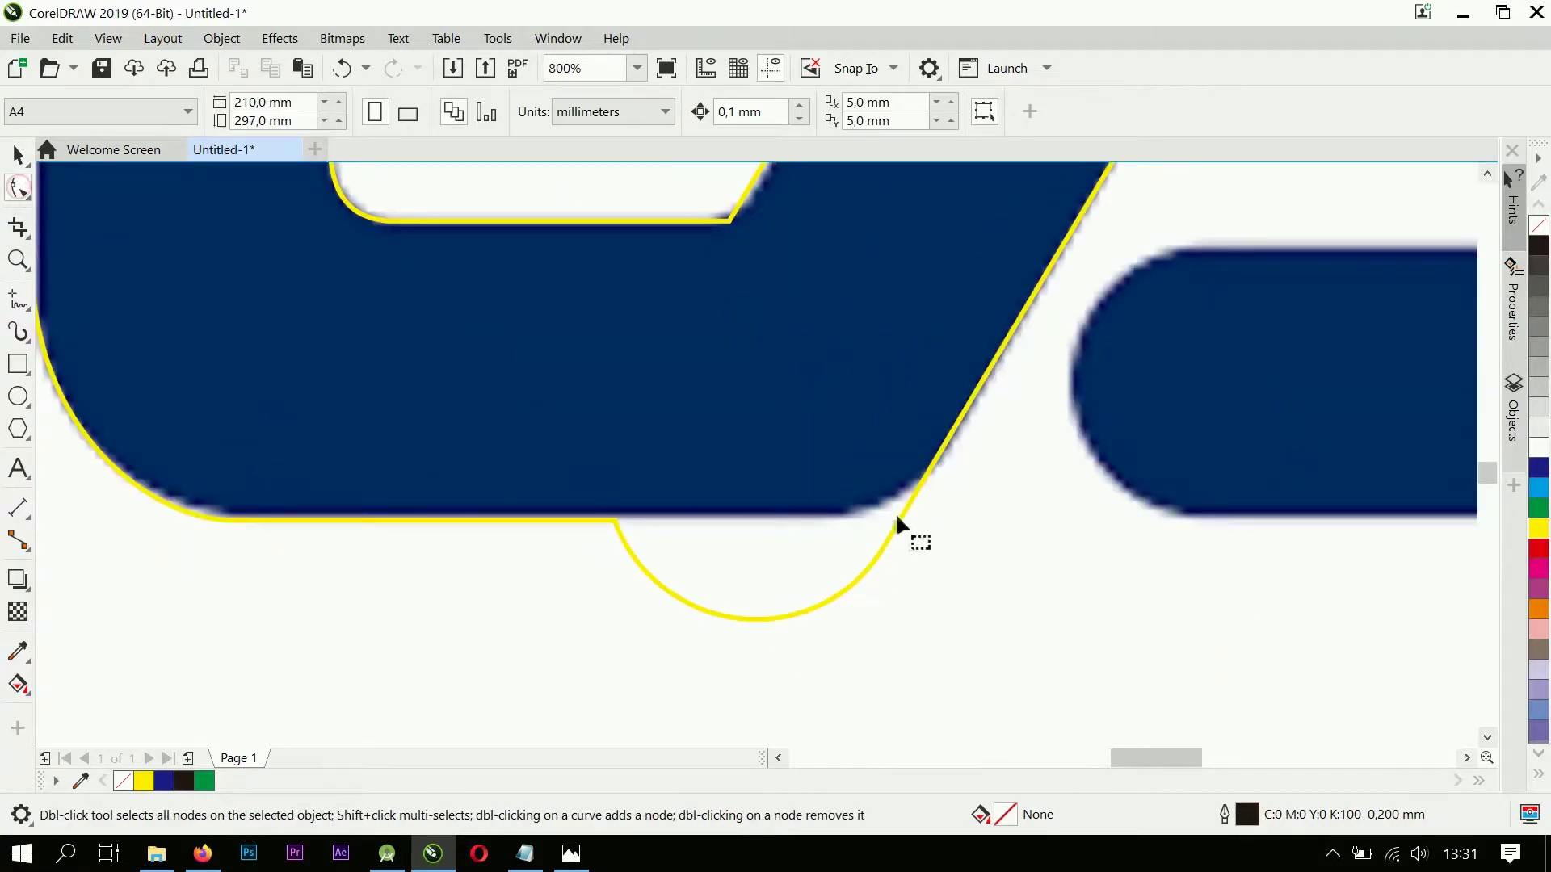
{"action": "scroll", "coordinate": [946, 437], "scroll_direction": "up", "scroll_amount": 1}
{"action": "left_click", "coordinate": [952, 436]}
{"action": "double_click", "coordinate": [865, 582]}
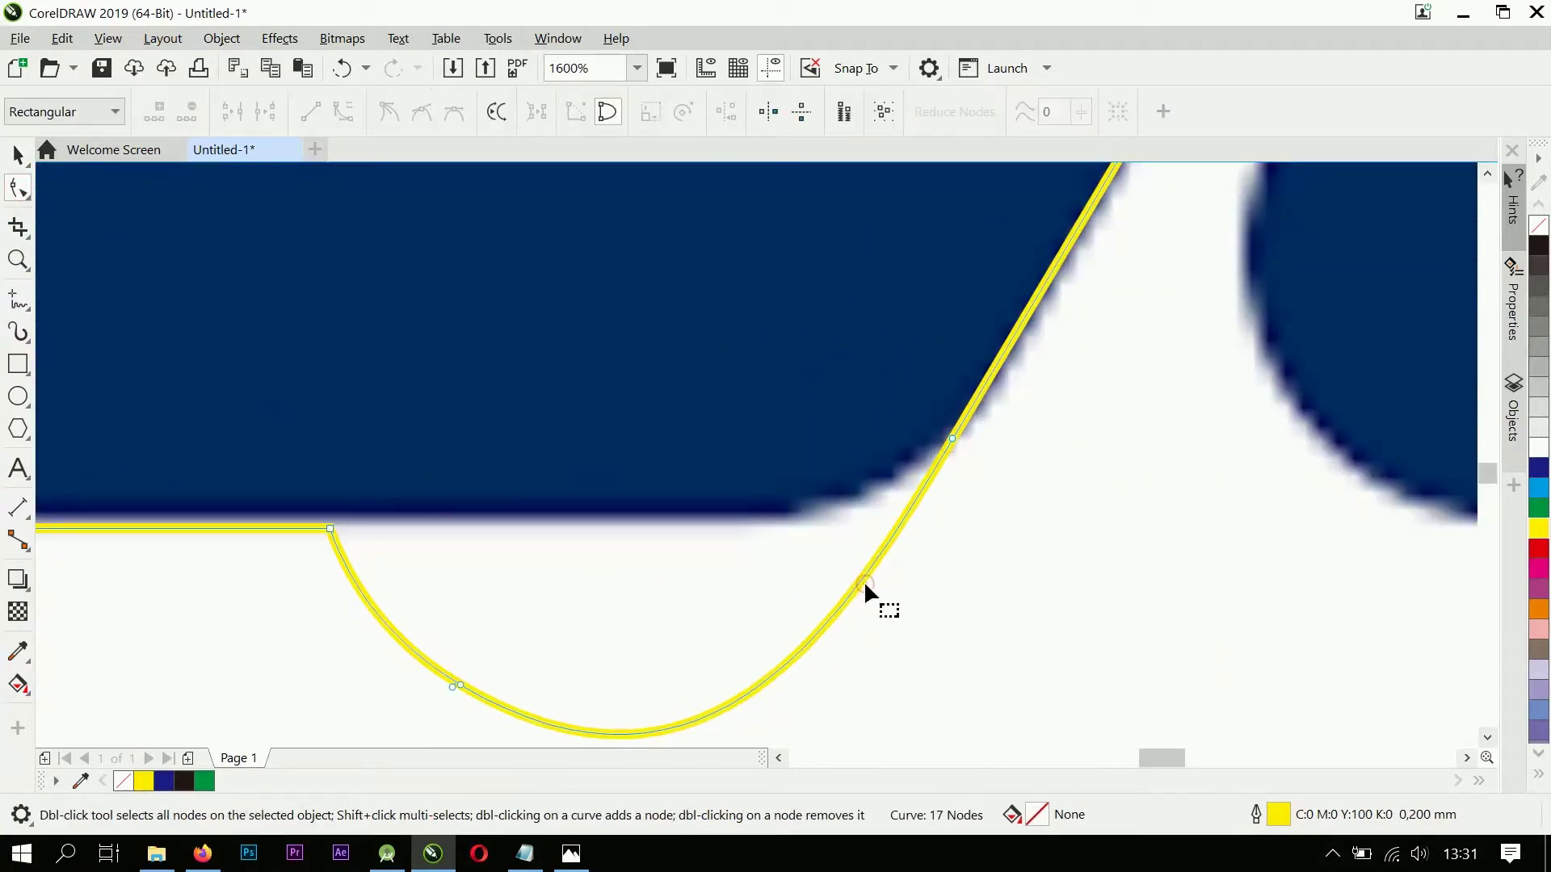
{"action": "scroll", "coordinate": [522, 641], "scroll_direction": "down", "scroll_amount": 1}
{"action": "right_click", "coordinate": [538, 626]}
{"action": "left_click", "coordinate": [609, 348]}
{"action": "double_click", "coordinate": [484, 602]}
{"action": "right_click", "coordinate": [496, 595]}
{"action": "left_click", "coordinate": [552, 327]}
Step: Delete the leftover bulge node and move the base's end node to the start of the lower corner curve
{"action": "scroll", "coordinate": [649, 532], "scroll_direction": "up", "scroll_amount": 1}
{"action": "left_click_drag", "start_coordinate": [643, 480], "coordinate": [666, 557]}
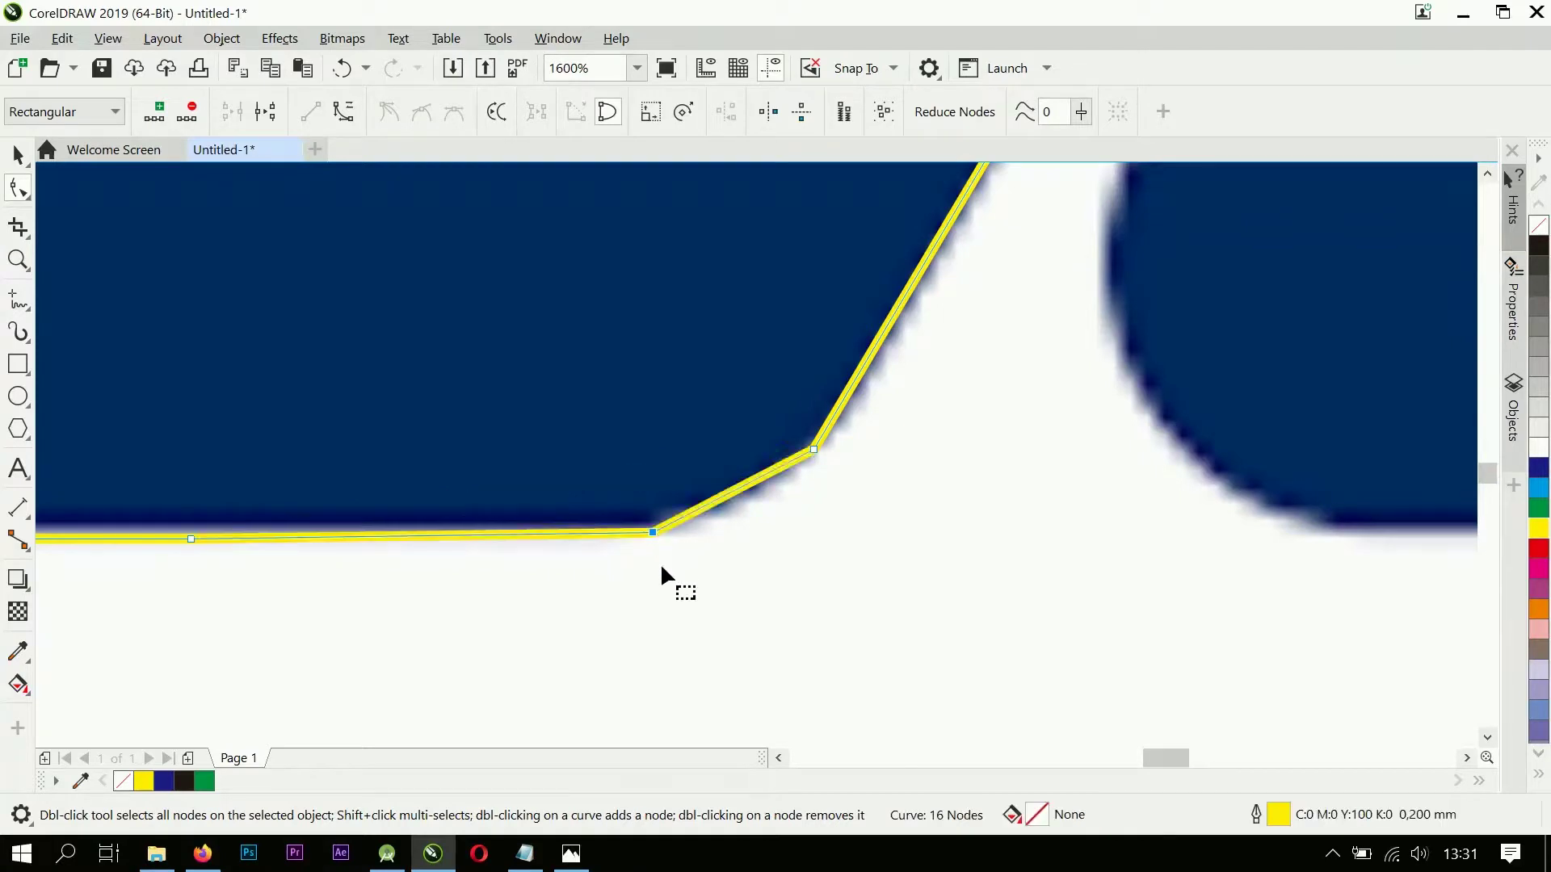
{"action": "key", "text": "ctrl+z"}
{"action": "double_click", "coordinate": [638, 475]}
{"action": "left_click_drag", "start_coordinate": [191, 538], "coordinate": [646, 539]}
Step: Convert the short segment where the L's base meets the diagonal to a curve and bend it along the rounded corner
{"action": "right_click", "coordinate": [739, 489]}
{"action": "left_click", "coordinate": [803, 243]}
{"action": "left_click_drag", "start_coordinate": [727, 491], "coordinate": [744, 512]}
{"action": "scroll", "coordinate": [856, 468], "scroll_direction": "down", "scroll_amount": 5}
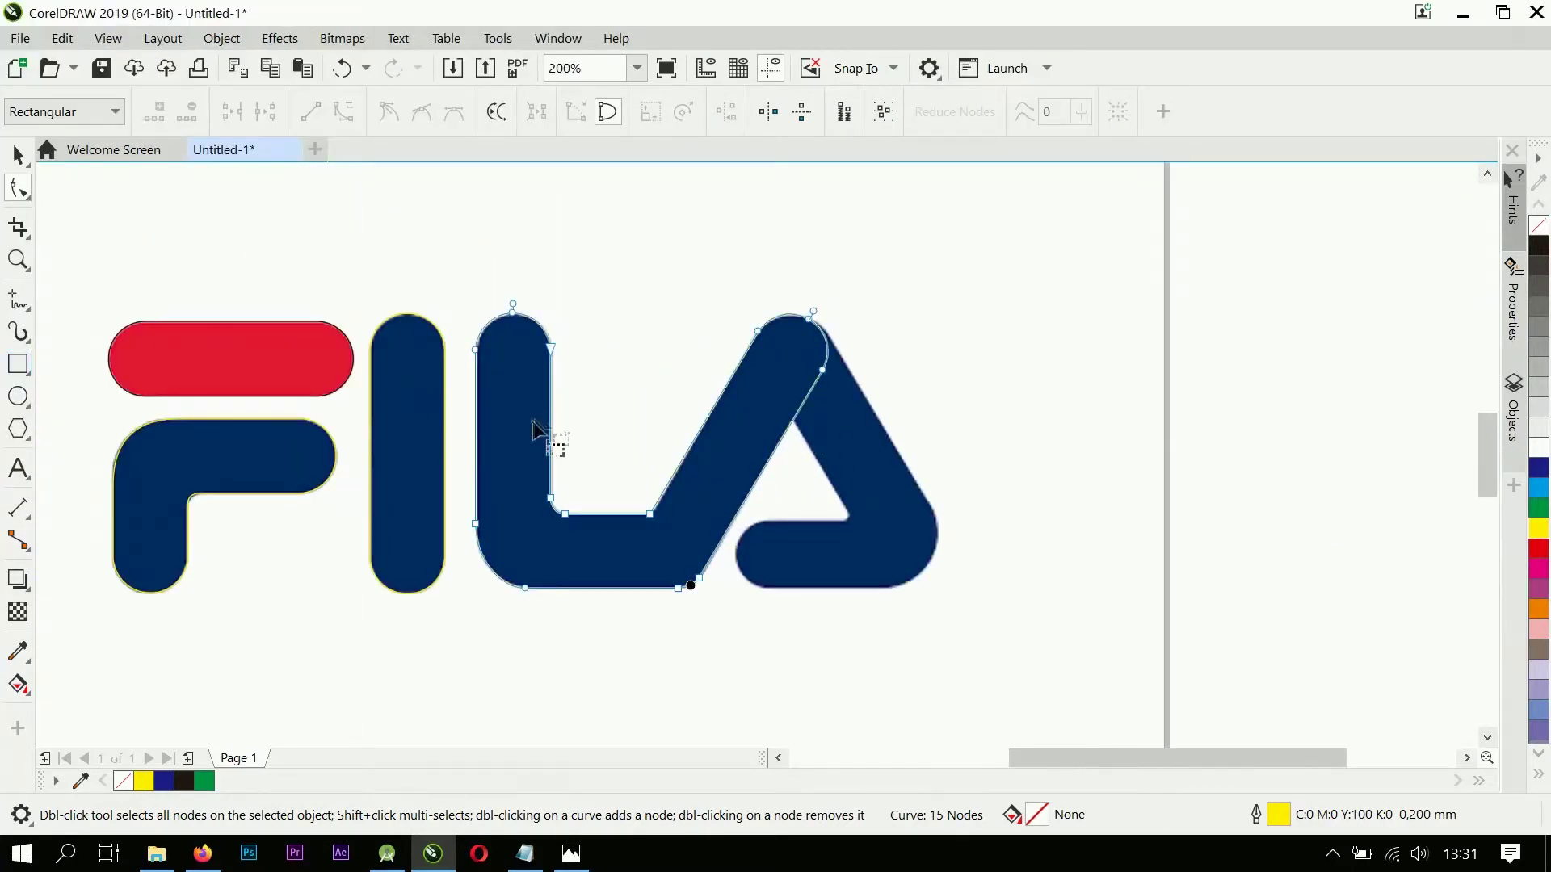
Step: Copy the I's bar onto the A's right side and rotate the copy to 300°
{"action": "left_click", "coordinate": [17, 156]}
{"action": "left_click", "coordinate": [425, 408]}
{"action": "left_click_drag", "start_coordinate": [407, 453], "coordinate": [877, 501]}
{"action": "right_click", "coordinate": [877, 501]}
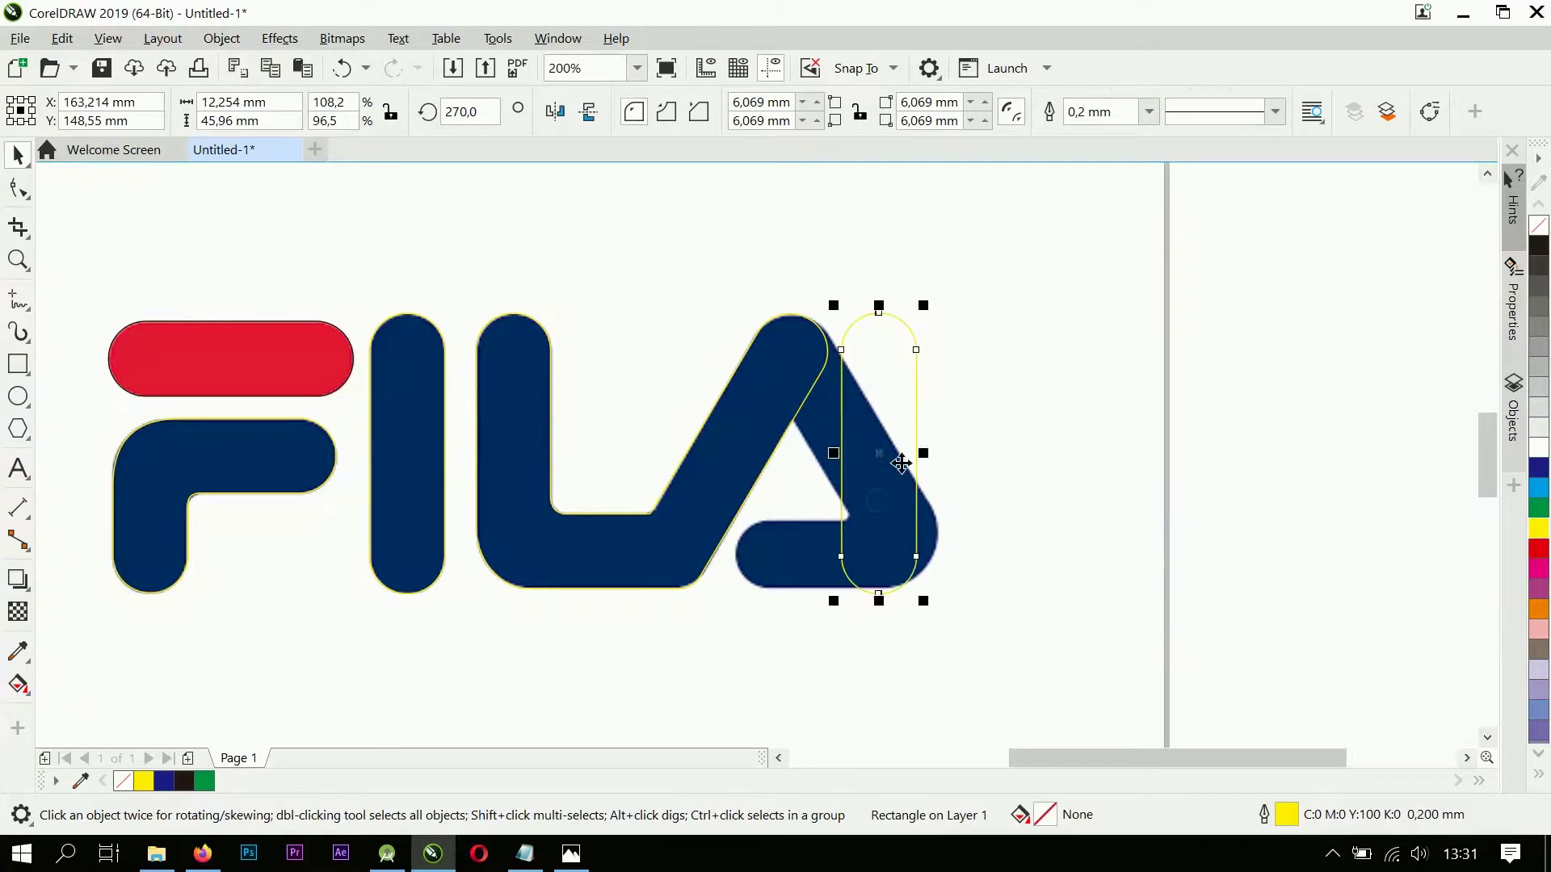
{"action": "left_click", "coordinate": [902, 462]}
{"action": "mouse_move", "coordinate": [934, 598]}
{"action": "left_mouse_down"}
{"action": "mouse_move", "coordinate": [1028, 564]}
{"action": "mouse_move", "coordinate": [1035, 523]}
{"action": "mouse_move", "coordinate": [1004, 558]}
{"action": "left_mouse_up"}
Step: Position the rotated copy over the A's right leg with its rounded end at the peak
{"action": "left_click", "coordinate": [855, 339]}
{"action": "scroll", "coordinate": [816, 347], "scroll_direction": "up", "scroll_amount": 5}
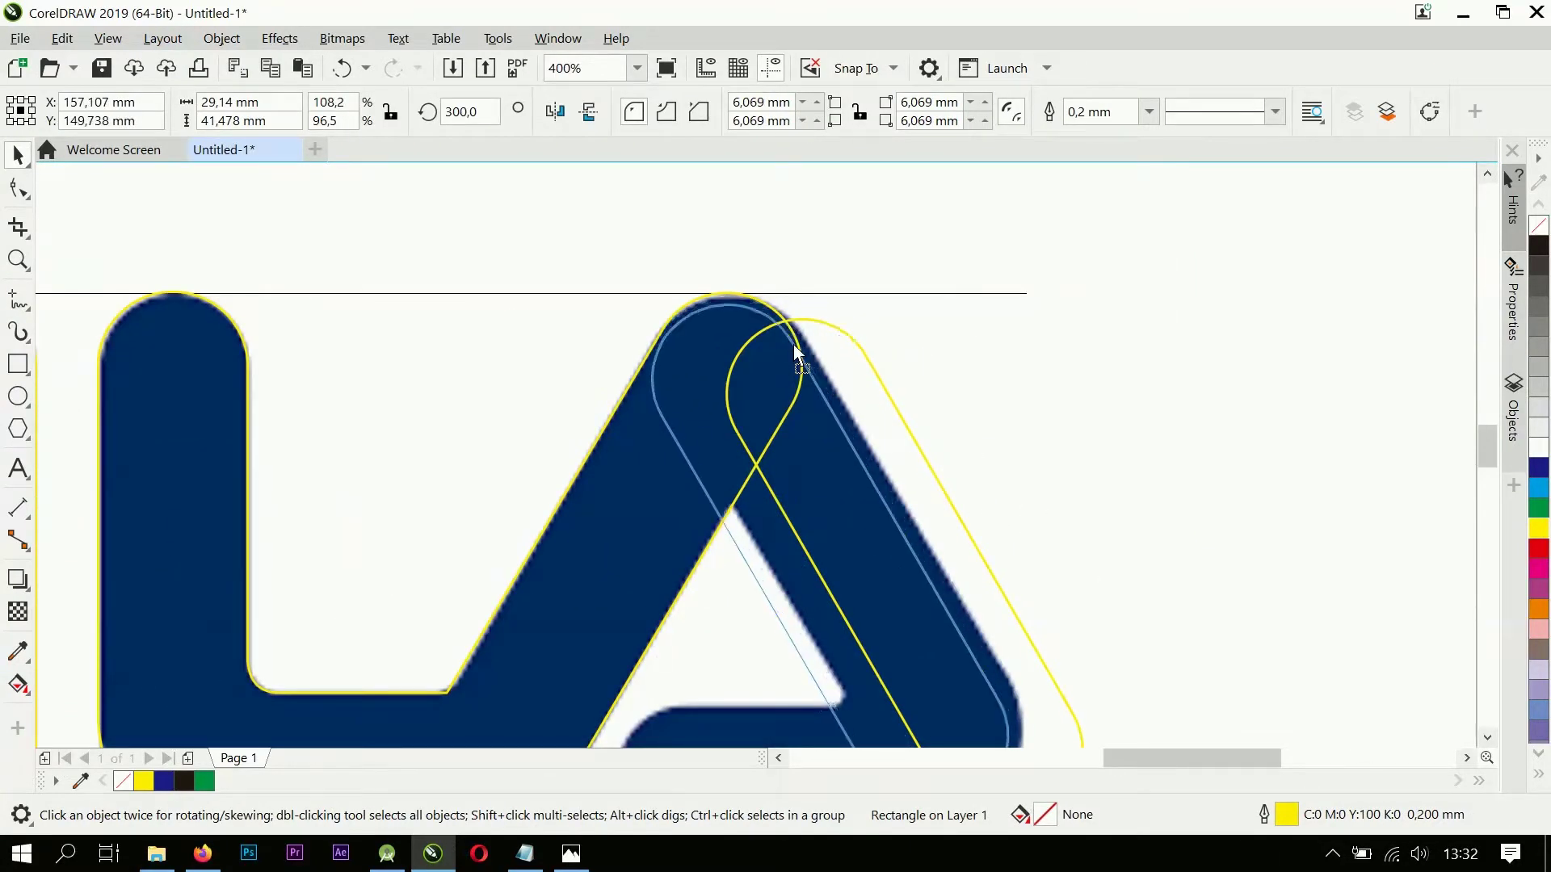
{"action": "left_click_drag", "start_coordinate": [747, 382], "coordinate": [750, 335]}
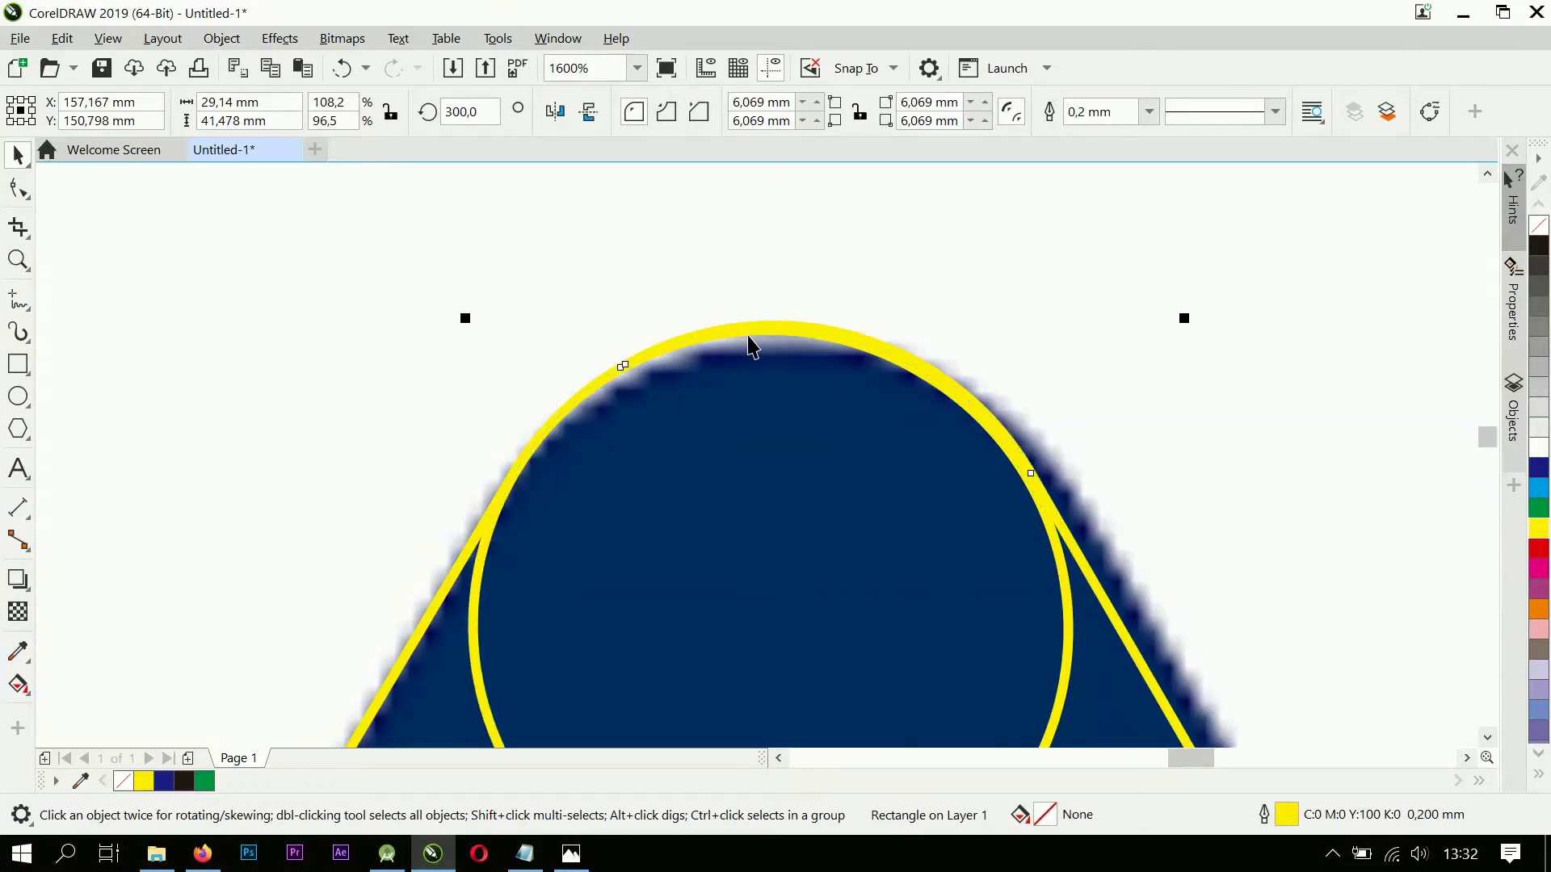
{"action": "scroll", "coordinate": [749, 338], "scroll_direction": "down", "scroll_amount": 3}
{"action": "scroll", "coordinate": [795, 395], "scroll_direction": "up", "scroll_amount": 2}
{"action": "left_click_drag", "start_coordinate": [798, 409], "coordinate": [819, 418]}
{"action": "scroll", "coordinate": [797, 409], "scroll_direction": "down", "scroll_amount": 1}
{"action": "scroll", "coordinate": [728, 319], "scroll_direction": "up", "scroll_amount": 2}
{"action": "left_click_drag", "start_coordinate": [728, 320], "coordinate": [684, 315]}
{"action": "scroll", "coordinate": [684, 316], "scroll_direction": "down", "scroll_amount": 4}
{"action": "scroll", "coordinate": [792, 453], "scroll_direction": "up", "scroll_amount": 2}
Step: Enlarge the right leg bar to about 30.1 × 42.9 mm and shift it slightly outward to follow the leg's outer edge
{"action": "left_click_drag", "start_coordinate": [912, 545], "coordinate": [926, 563]}
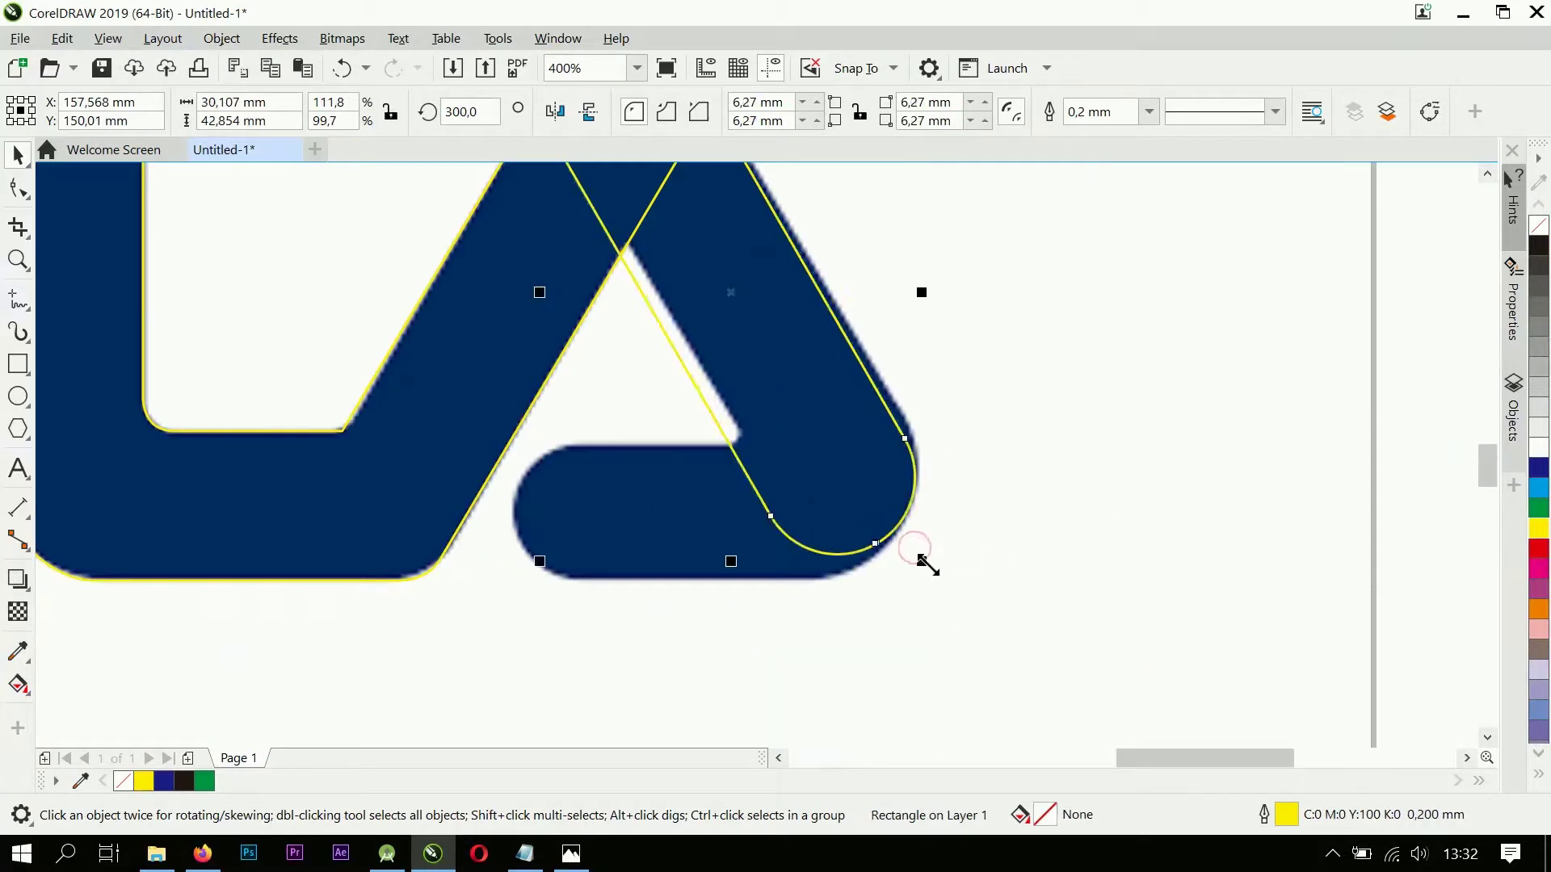
{"action": "scroll", "coordinate": [849, 460], "scroll_direction": "down", "scroll_amount": 1}
{"action": "scroll", "coordinate": [777, 327], "scroll_direction": "up", "scroll_amount": 2}
{"action": "scroll", "coordinate": [777, 327], "scroll_direction": "down", "scroll_amount": 1}
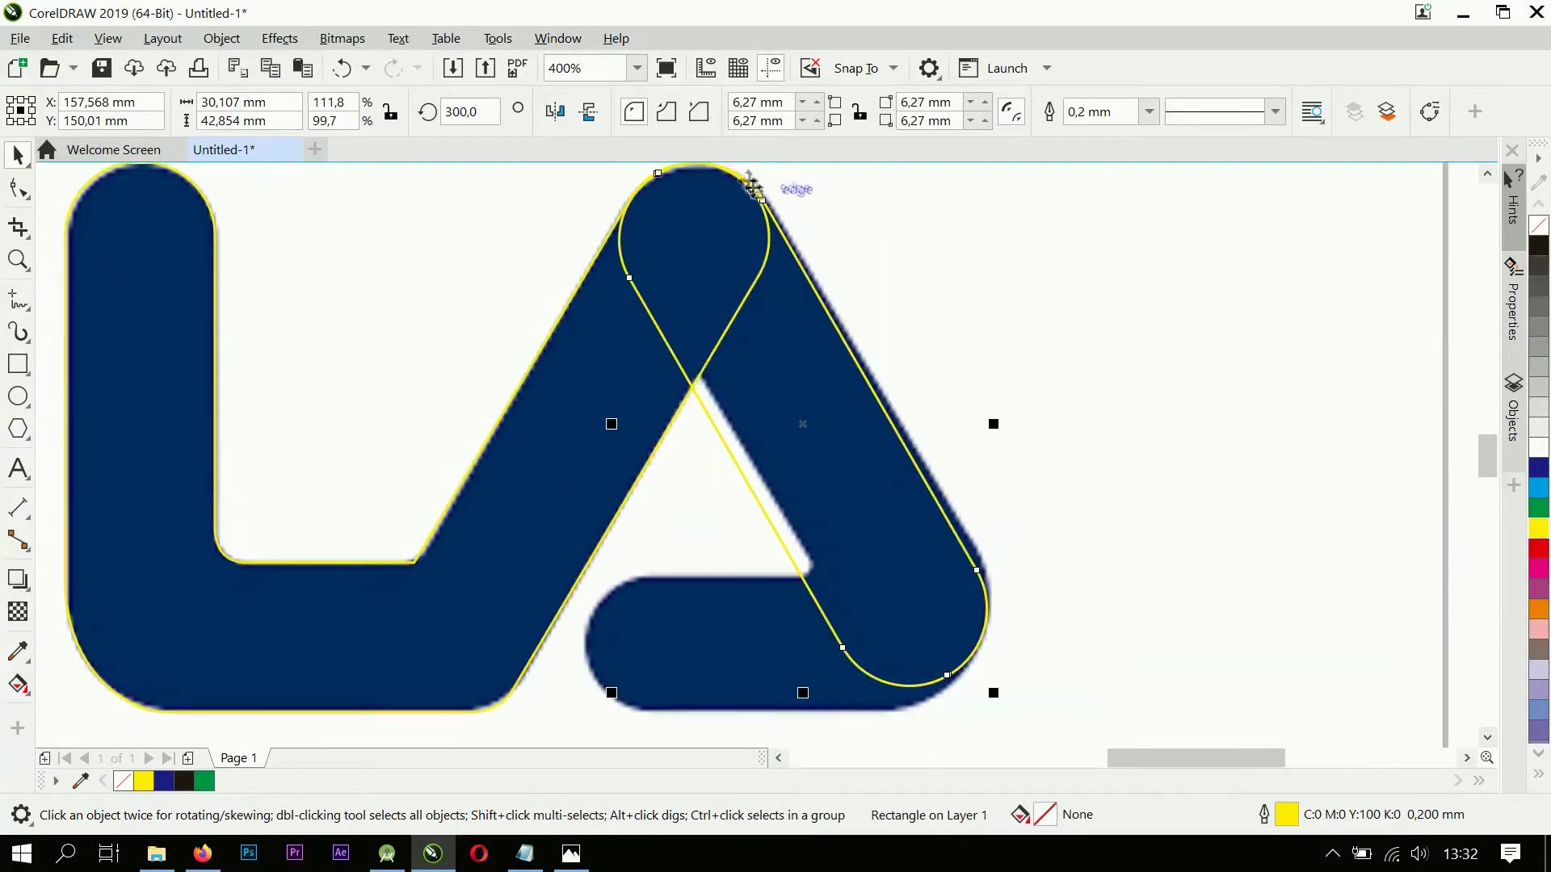
{"action": "scroll", "coordinate": [751, 185], "scroll_direction": "up", "scroll_amount": 1}
{"action": "scroll", "coordinate": [793, 259], "scroll_direction": "up", "scroll_amount": 1}
{"action": "left_click_drag", "start_coordinate": [837, 404], "coordinate": [858, 404]}
{"action": "scroll", "coordinate": [840, 412], "scroll_direction": "down", "scroll_amount": 2}
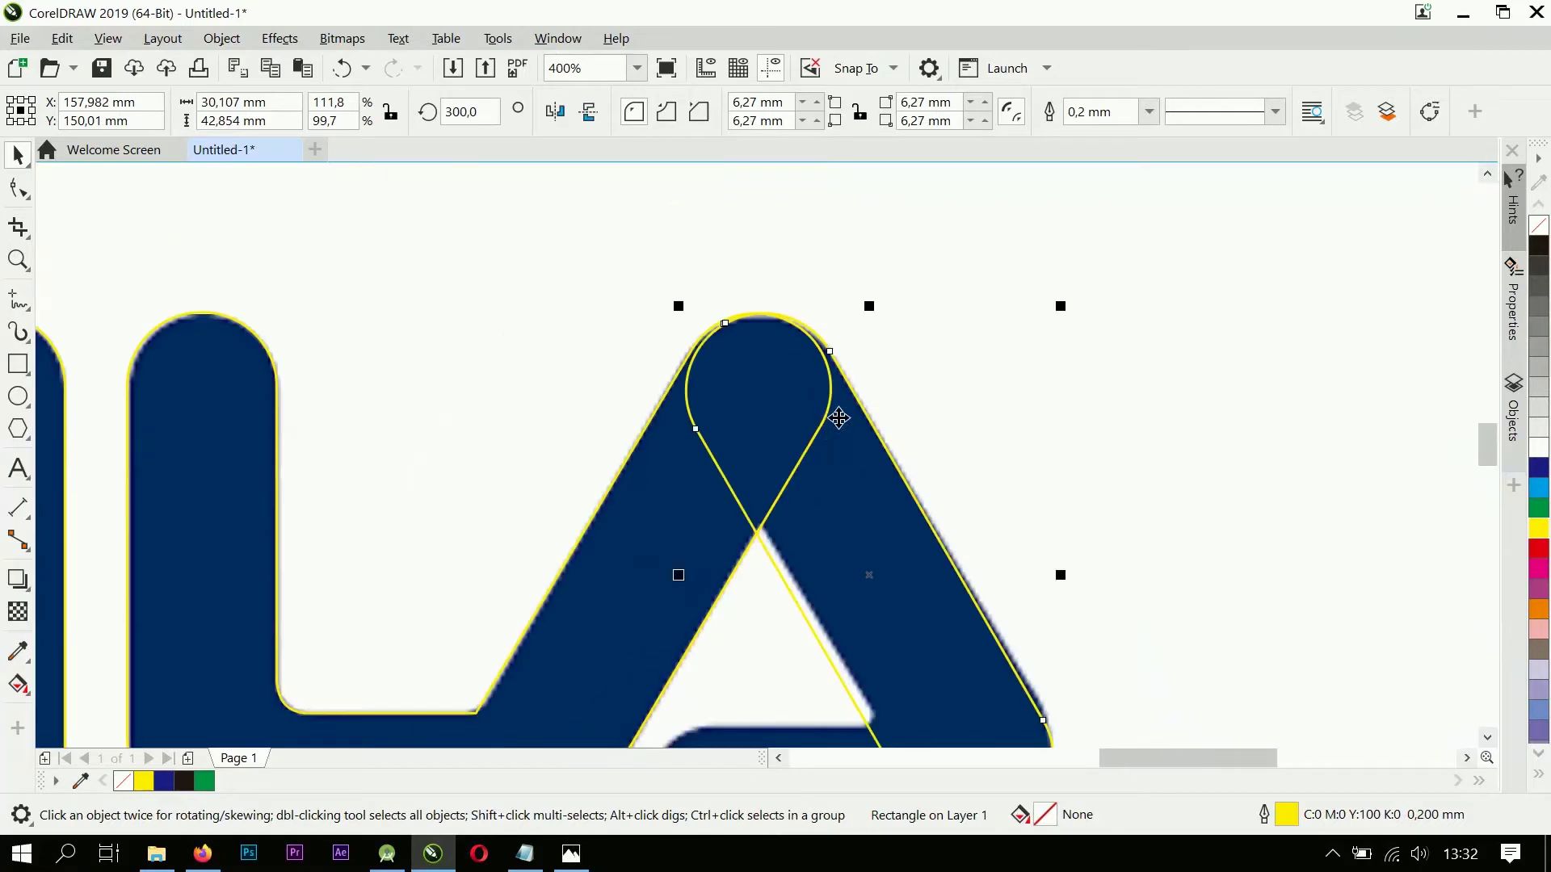
Step: Try to weld the A's right leg bar to the LA outline, and undo the weld
{"action": "scroll", "coordinate": [838, 418], "scroll_direction": "down", "scroll_amount": 1}
{"action": "scroll", "coordinate": [792, 371], "scroll_direction": "up", "scroll_amount": 2}
{"action": "scroll", "coordinate": [792, 371], "scroll_direction": "down", "scroll_amount": 2}
{"action": "left_click", "coordinate": [714, 410], "text": "shift"}
{"action": "left_click", "coordinate": [677, 111]}
{"action": "left_click", "coordinate": [1031, 337]}
{"action": "scroll", "coordinate": [853, 451], "scroll_direction": "up", "scroll_amount": 2}
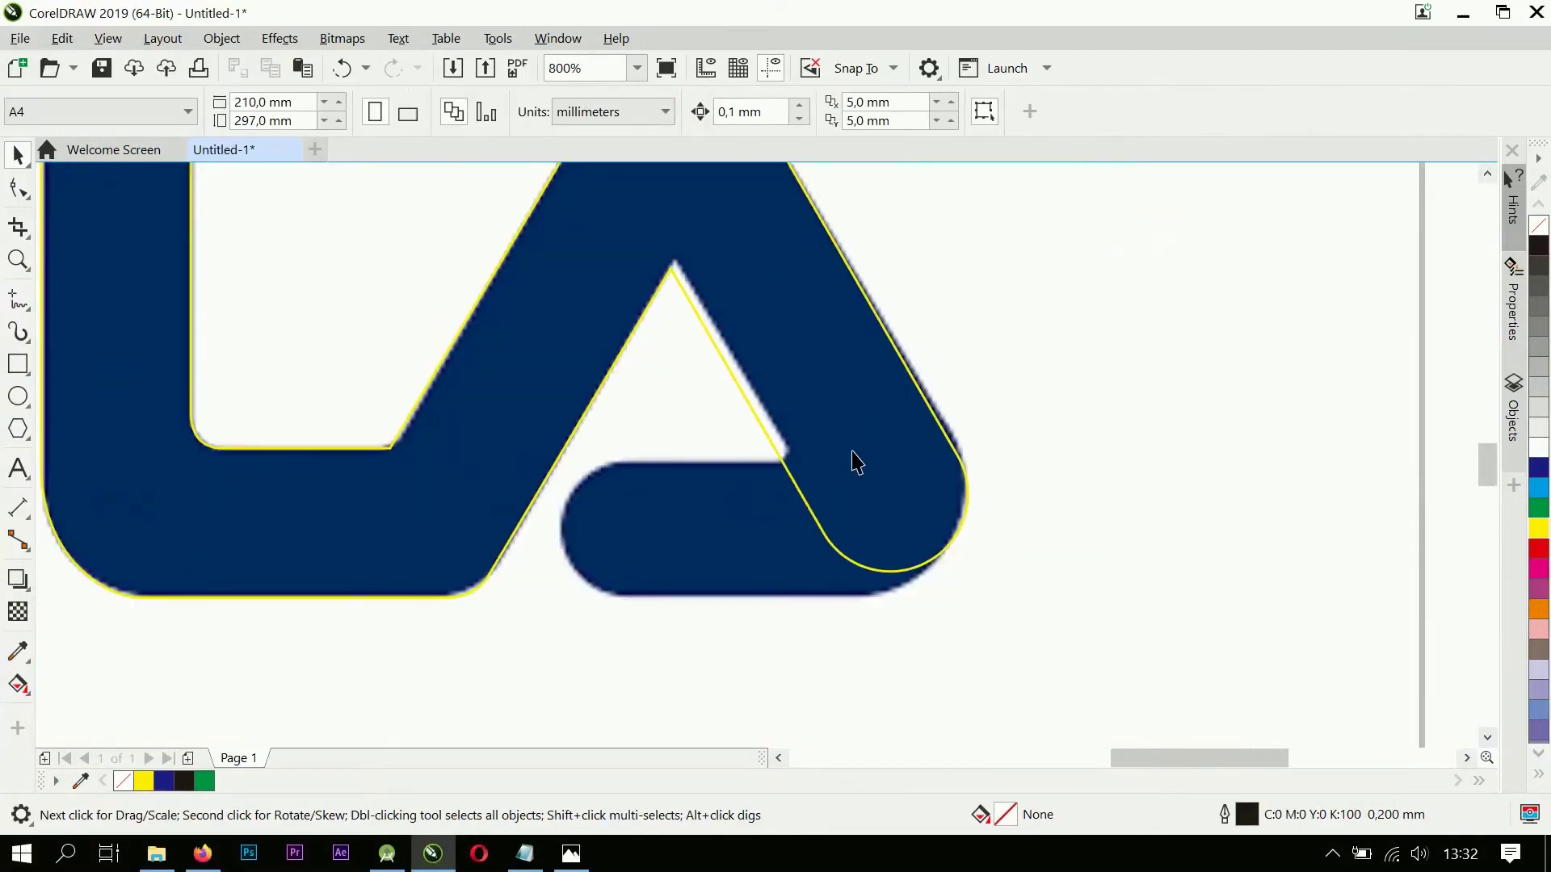
{"action": "key", "text": "ctrl+z"}
{"action": "scroll", "coordinate": [772, 412], "scroll_direction": "down", "scroll_amount": 1}
{"action": "scroll", "coordinate": [766, 344], "scroll_direction": "up", "scroll_amount": 1}
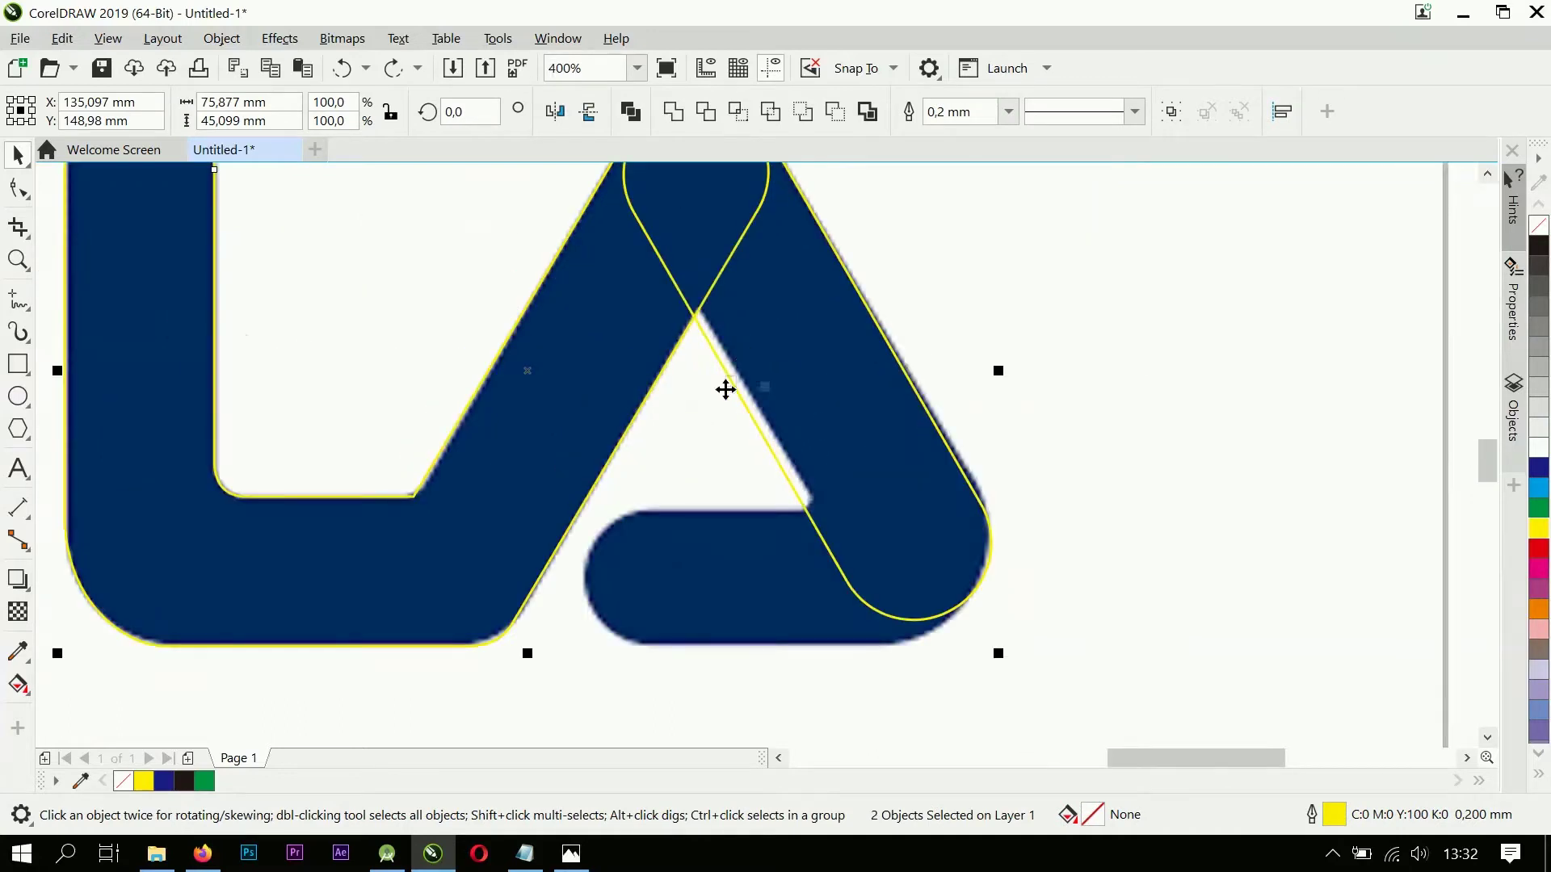
Step: Convert the right leg bar to curves and shift its inner-edge nodes to match the inner edge of the A's leg
{"action": "scroll", "coordinate": [724, 388], "scroll_direction": "down", "scroll_amount": 1}
{"action": "left_click", "coordinate": [981, 363]}
{"action": "left_click", "coordinate": [801, 373]}
{"action": "left_click", "coordinate": [19, 190]}
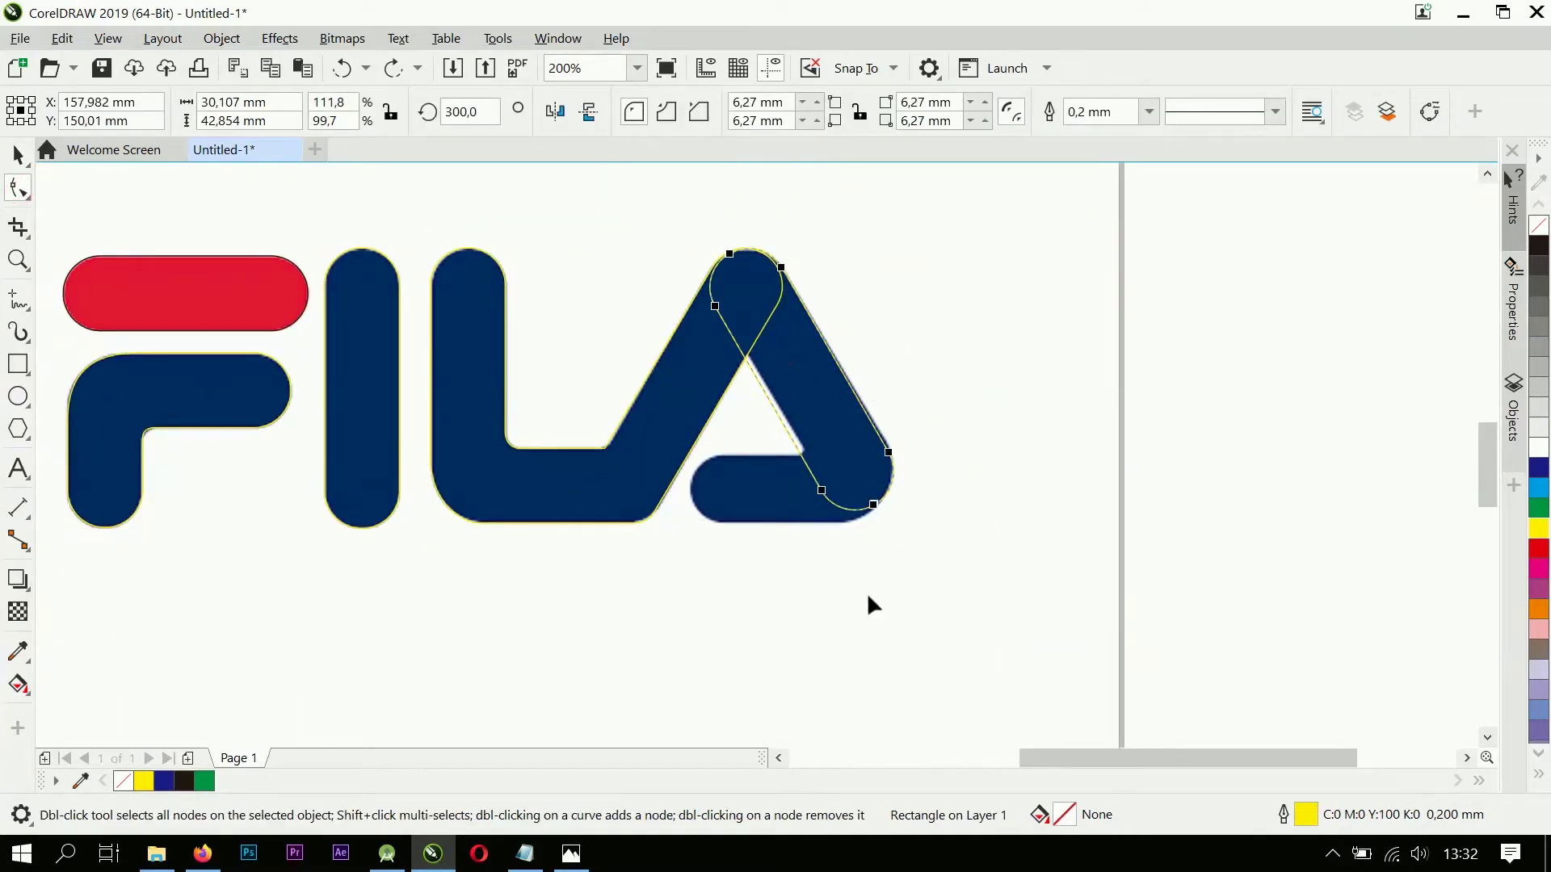
{"action": "left_click", "coordinate": [847, 573]}
{"action": "left_click", "coordinate": [1429, 114]}
{"action": "left_click_drag", "start_coordinate": [836, 547], "coordinate": [686, 299]}
{"action": "scroll", "coordinate": [739, 337], "scroll_direction": "up", "scroll_amount": 2}
{"action": "left_click_drag", "start_coordinate": [797, 484], "coordinate": [818, 477]}
{"action": "scroll", "coordinate": [817, 477], "scroll_direction": "down", "scroll_amount": 3}
{"action": "scroll", "coordinate": [824, 481], "scroll_direction": "up", "scroll_amount": 2}
{"action": "key", "text": "space"}
{"action": "scroll", "coordinate": [812, 549], "scroll_direction": "down", "scroll_amount": 1}
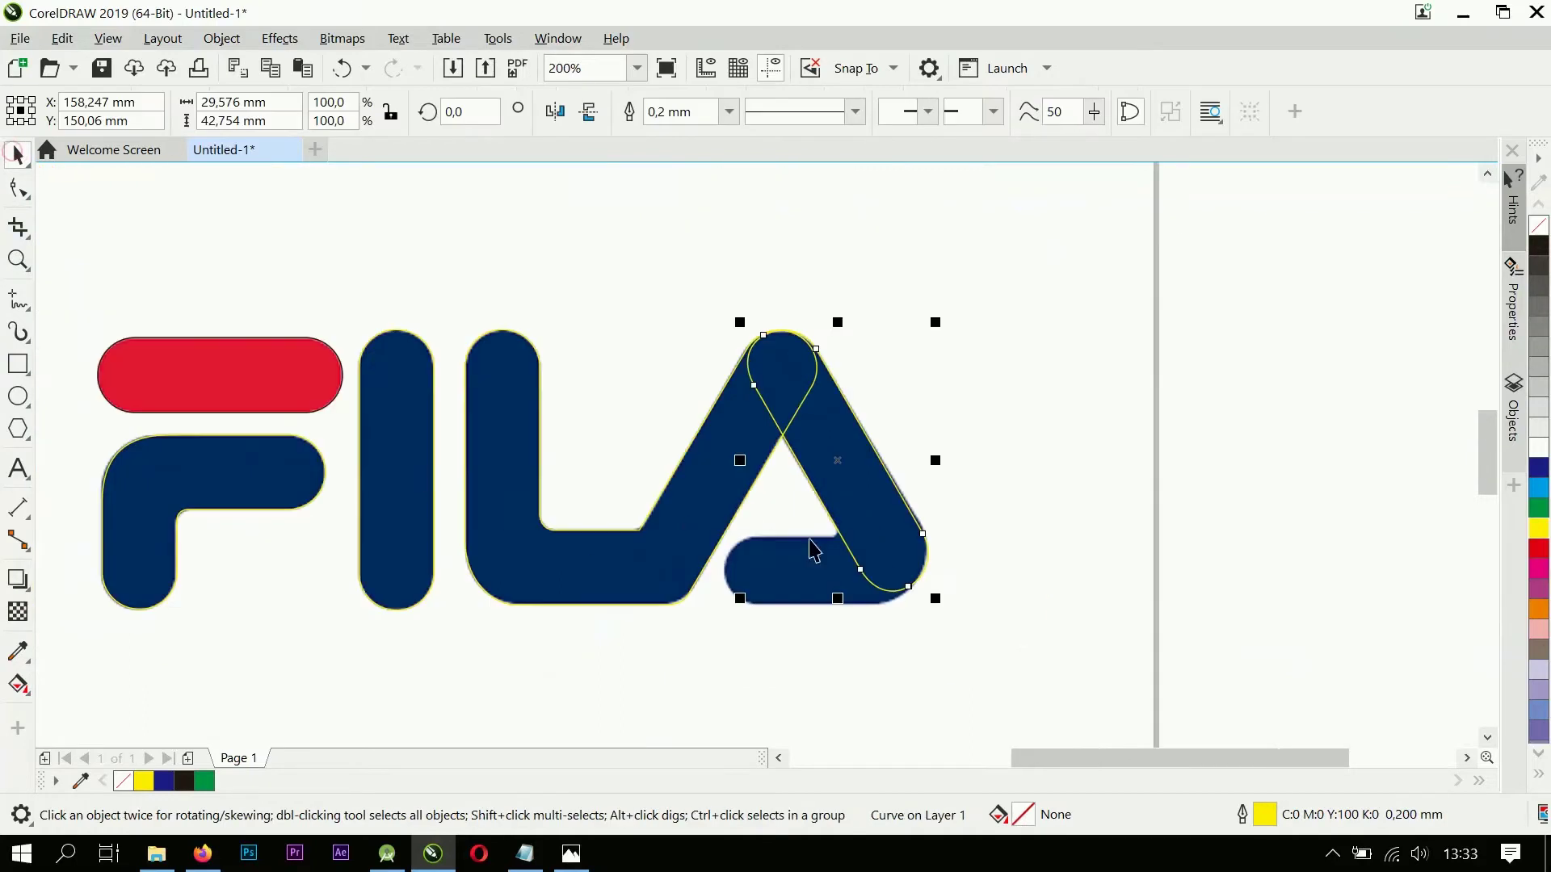
Step: Copy the F's top bar outline onto the A's foot and reduce its height to about 10.9 mm
{"action": "mouse_move", "coordinate": [246, 396]}
{"action": "left_mouse_down"}
{"action": "mouse_move", "coordinate": [874, 635]}
{"action": "mouse_move", "coordinate": [861, 579]}
{"action": "left_mouse_up"}
{"action": "scroll", "coordinate": [859, 578], "scroll_direction": "up", "scroll_amount": 2}
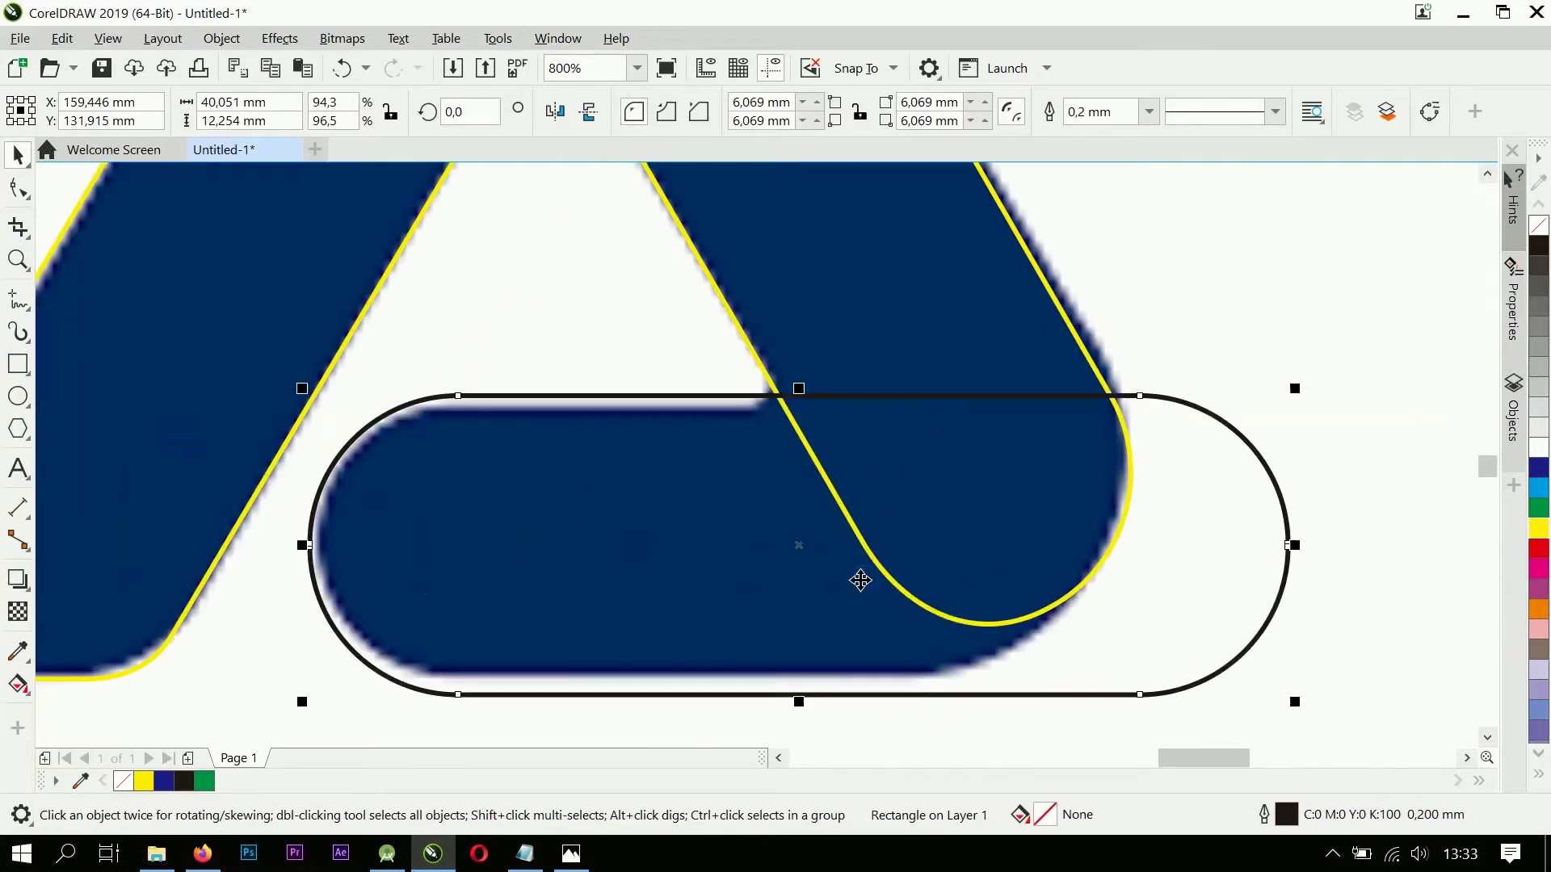
{"action": "left_click_drag", "start_coordinate": [799, 702], "coordinate": [799, 682]}
{"action": "left_click_drag", "start_coordinate": [801, 389], "coordinate": [802, 404]}
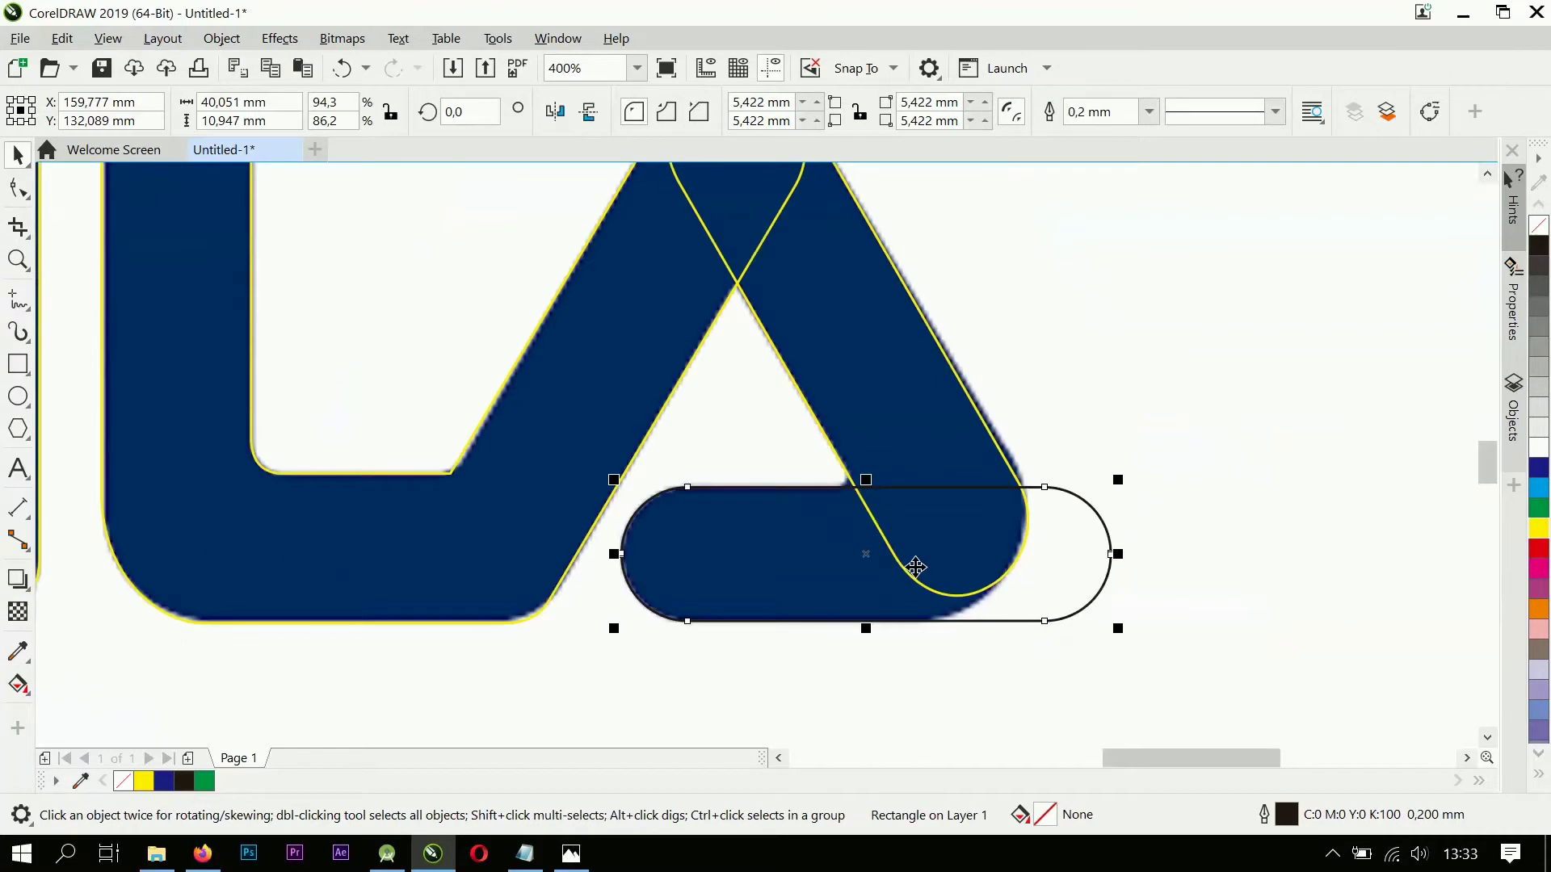
Step: Weld the A's horizontal foot bar and right leg bar into one outline
{"action": "scroll", "coordinate": [870, 559], "scroll_direction": "up", "scroll_amount": 2}
{"action": "scroll", "coordinate": [1111, 450], "scroll_direction": "down", "scroll_amount": 2}
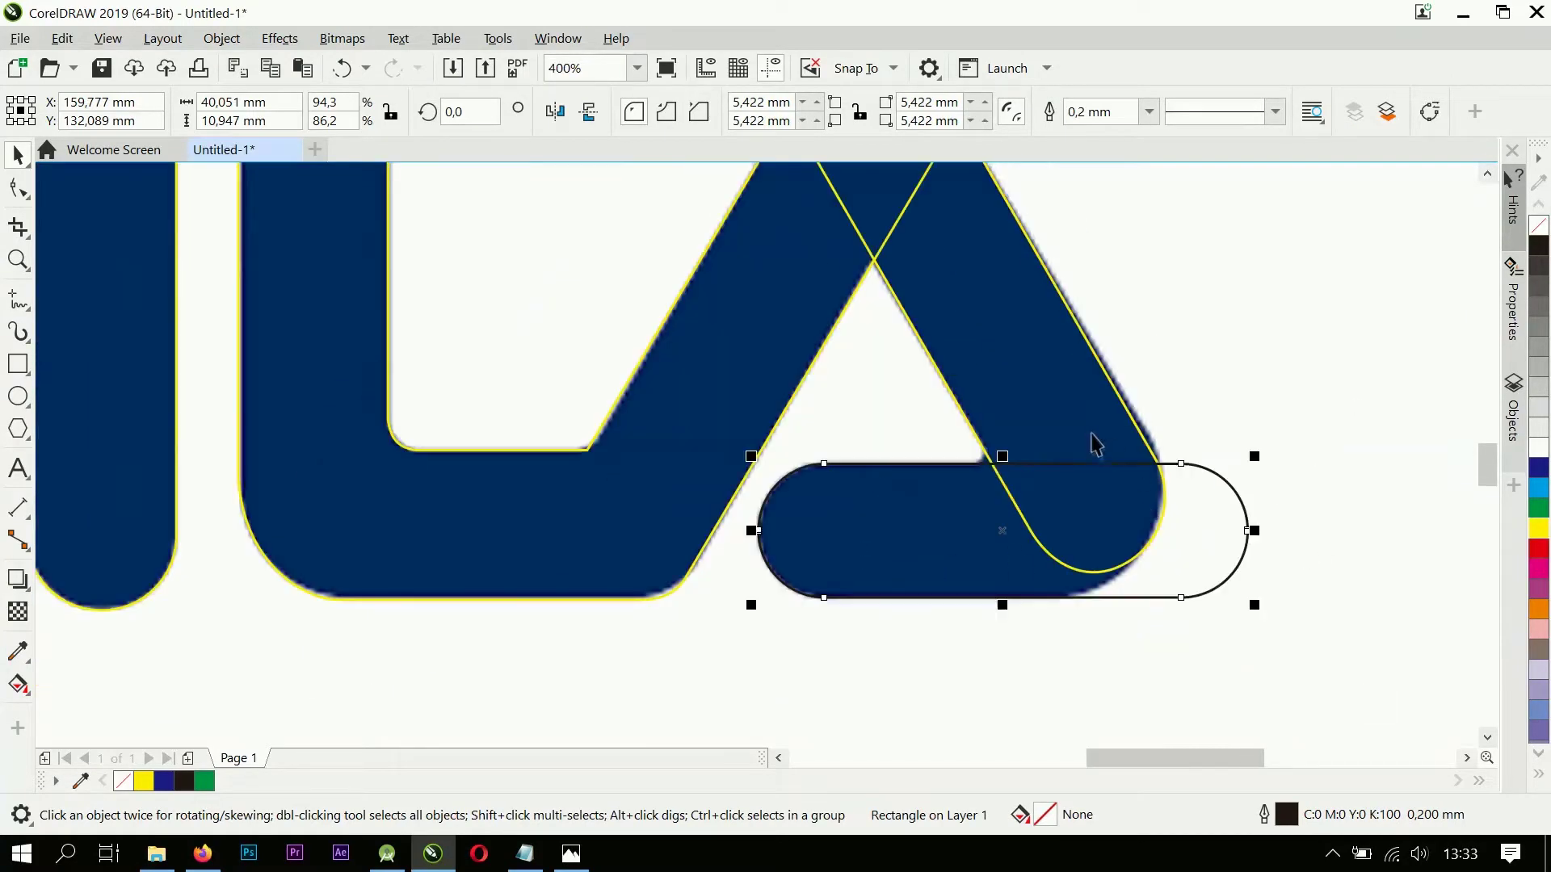
{"action": "left_click", "coordinate": [1064, 404], "text": "shift"}
{"action": "left_click", "coordinate": [680, 115]}
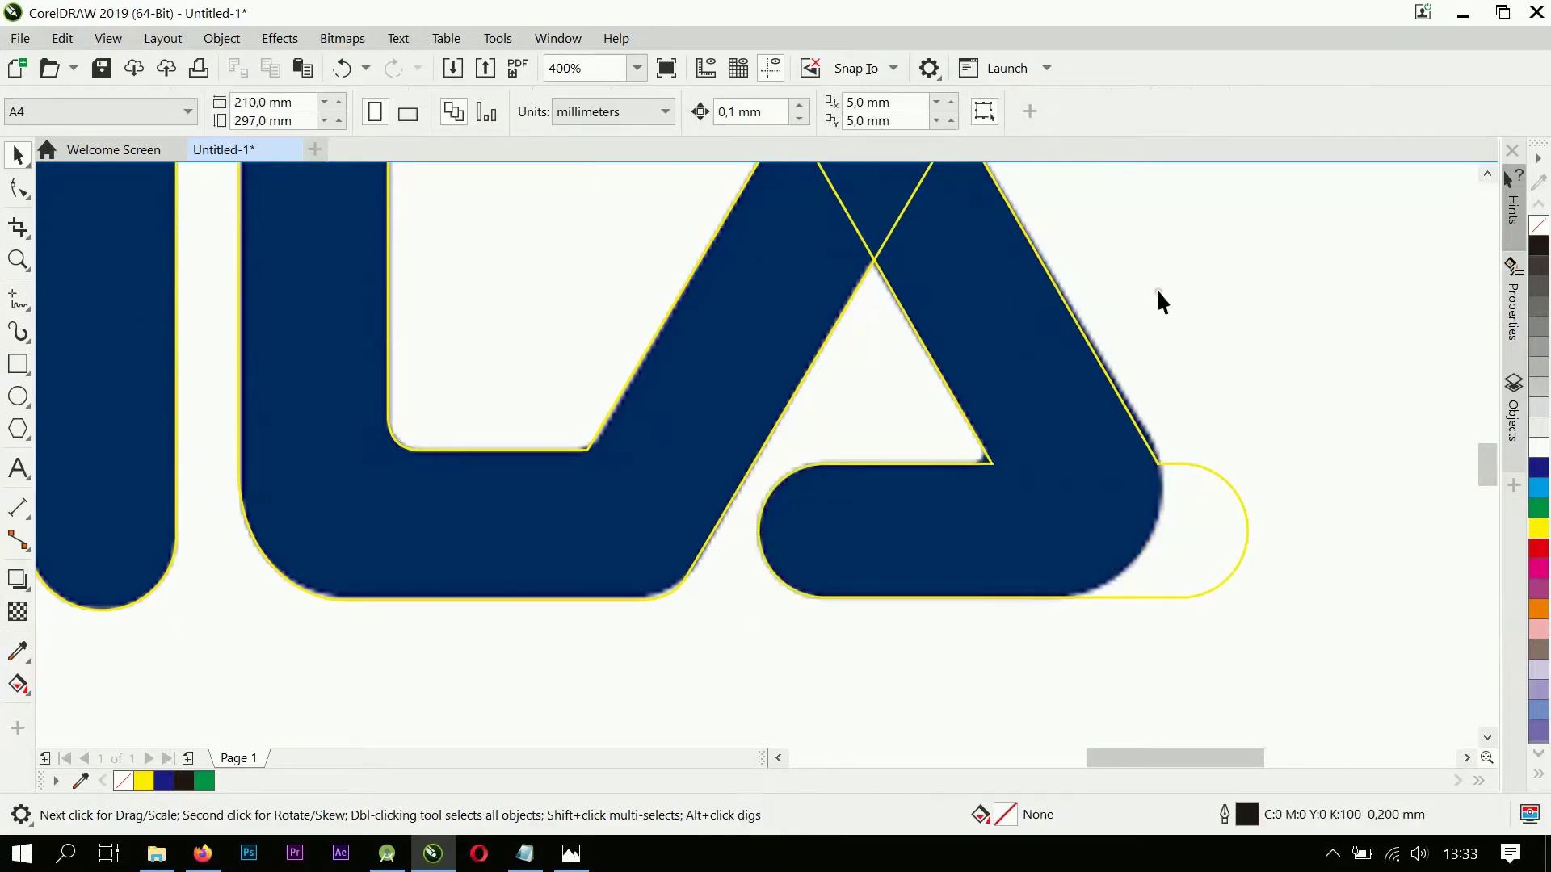
Step: Replace the A foot's inner corner node with a node on each side and convert the connecting segment to a curve
{"action": "scroll", "coordinate": [985, 464], "scroll_direction": "up", "scroll_amount": 2}
{"action": "left_click", "coordinate": [17, 188]}
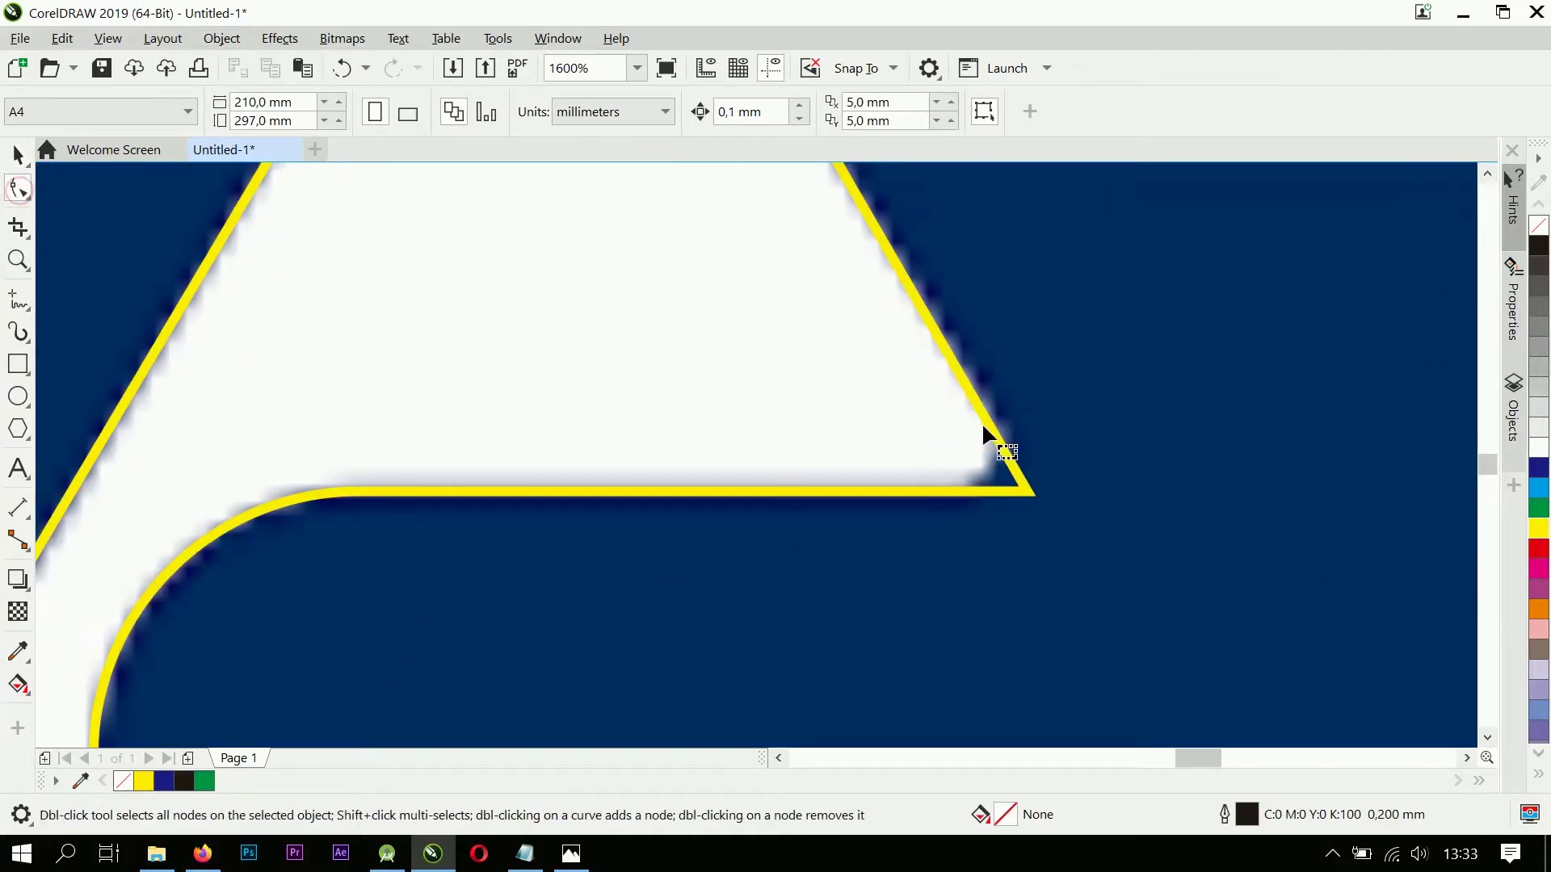
{"action": "left_click", "coordinate": [982, 409]}
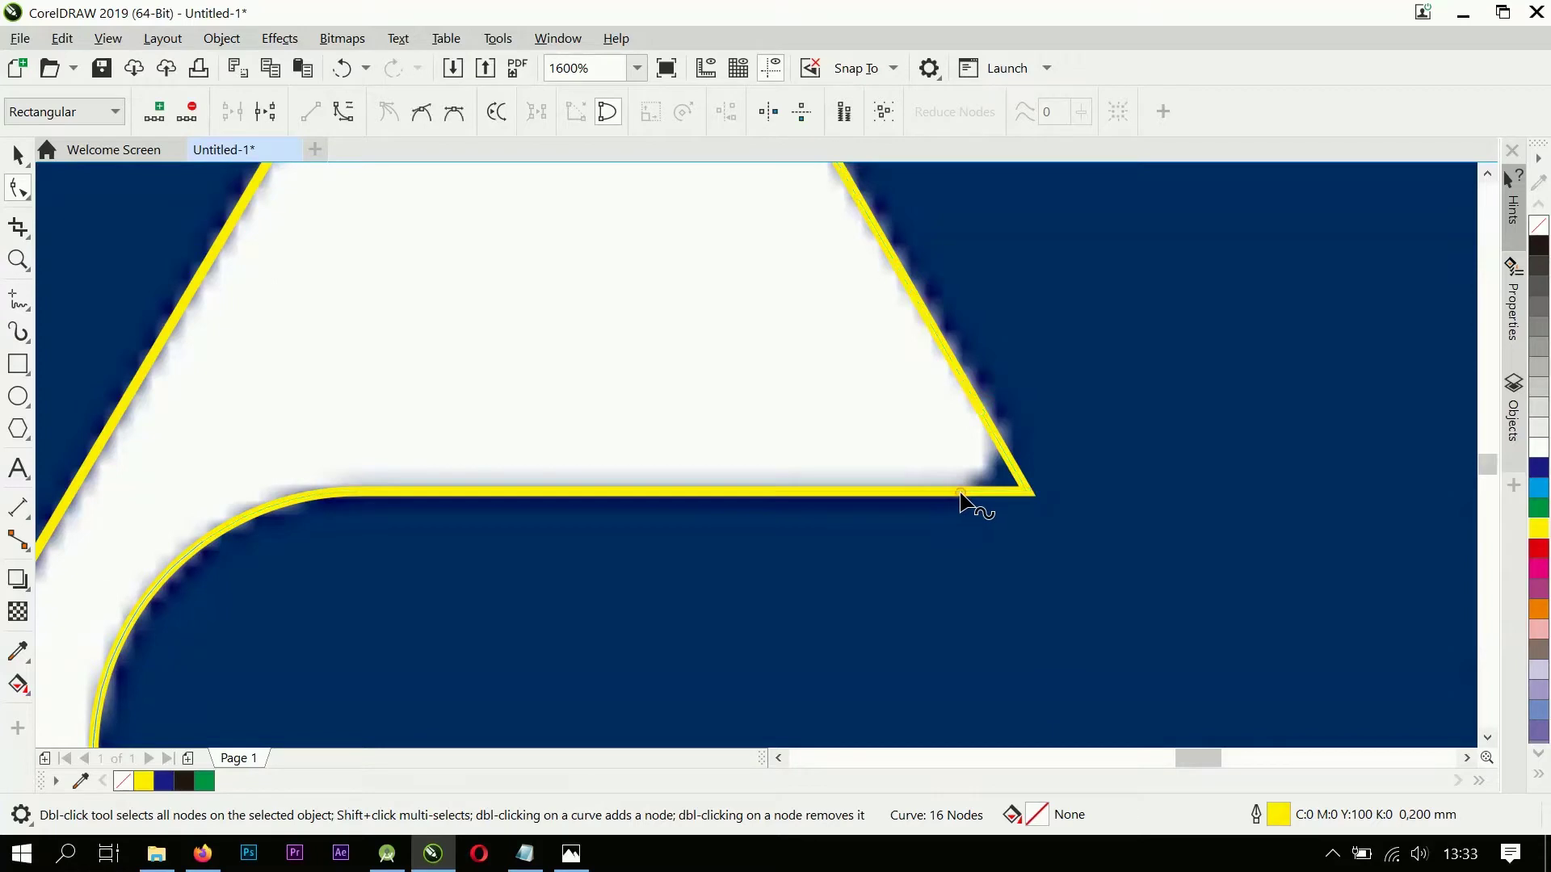
{"action": "left_click_drag", "start_coordinate": [1026, 491], "coordinate": [975, 448]}
{"action": "right_click", "coordinate": [975, 448]}
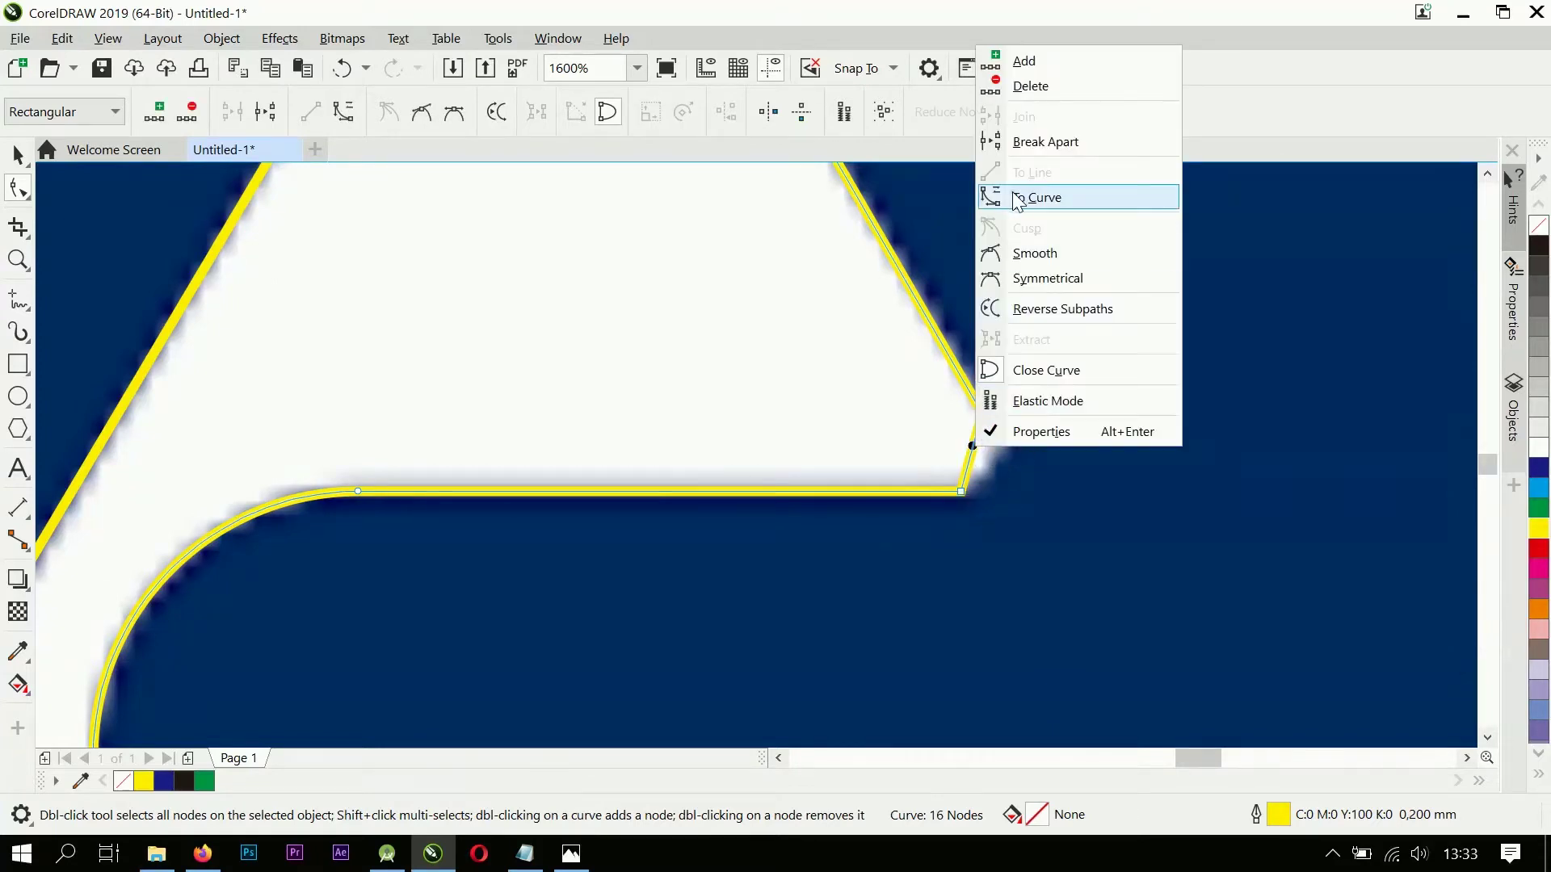
{"action": "left_click", "coordinate": [1038, 197]}
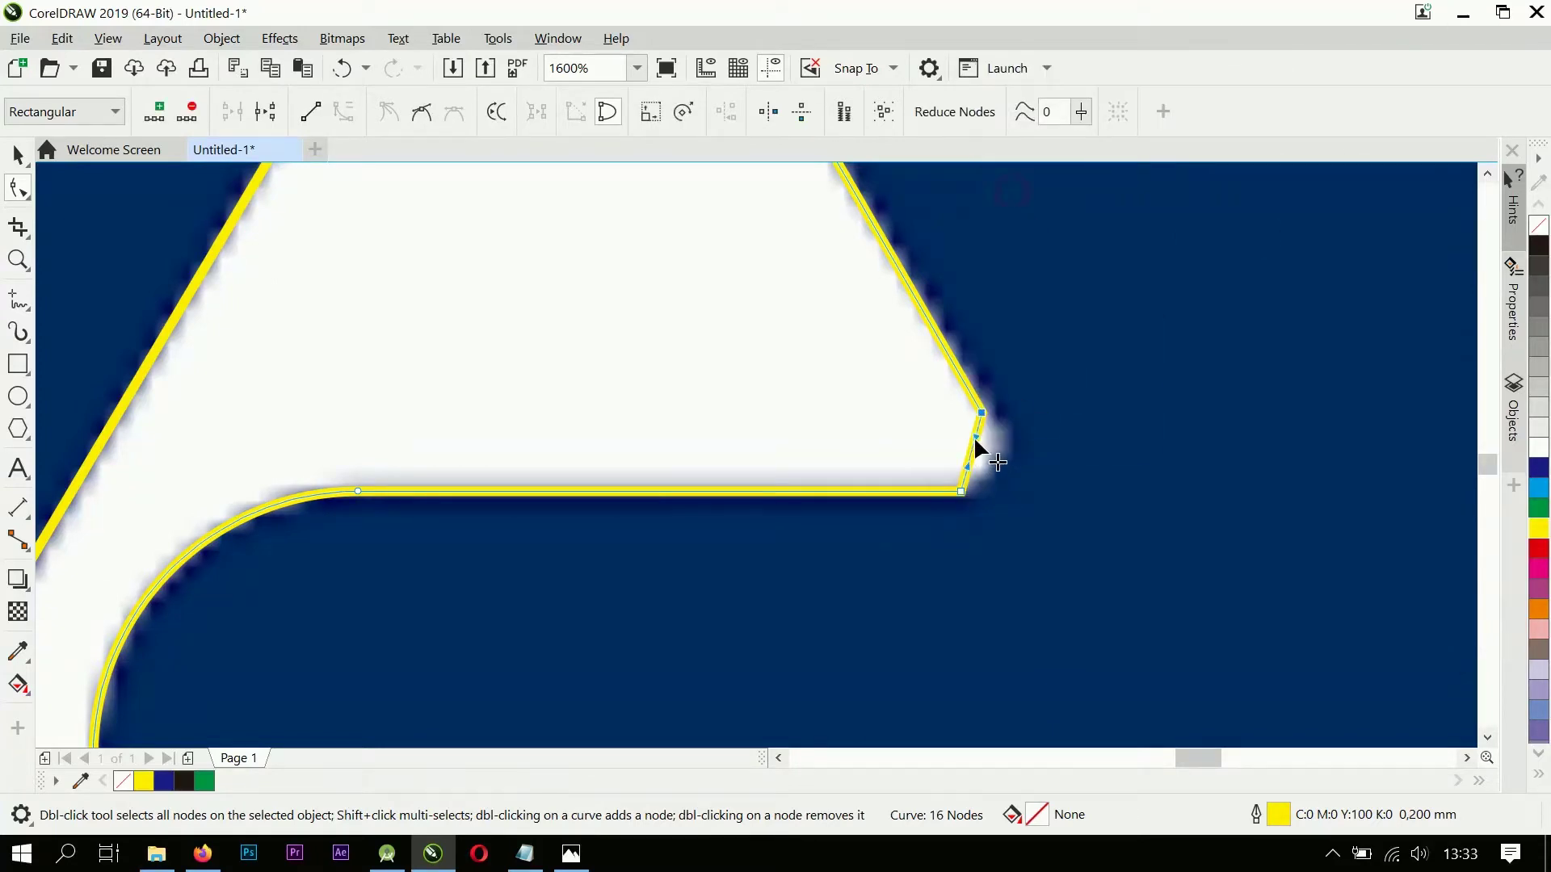
Step: Bend the A foot's short inner-corner segment outward and adjust its nodes to match the bitmap's rounded corner
{"action": "left_click_drag", "start_coordinate": [972, 450], "coordinate": [1005, 473]}
{"action": "scroll", "coordinate": [1003, 473], "scroll_direction": "up", "scroll_amount": 1}
{"action": "key", "text": "ctrl+z"}
{"action": "left_click_drag", "start_coordinate": [940, 434], "coordinate": [990, 453]}
{"action": "left_click", "coordinate": [918, 511]}
{"action": "left_click", "coordinate": [998, 499]}
{"action": "left_click", "coordinate": [918, 510]}
{"action": "scroll", "coordinate": [1031, 520], "scroll_direction": "down", "scroll_amount": 4}
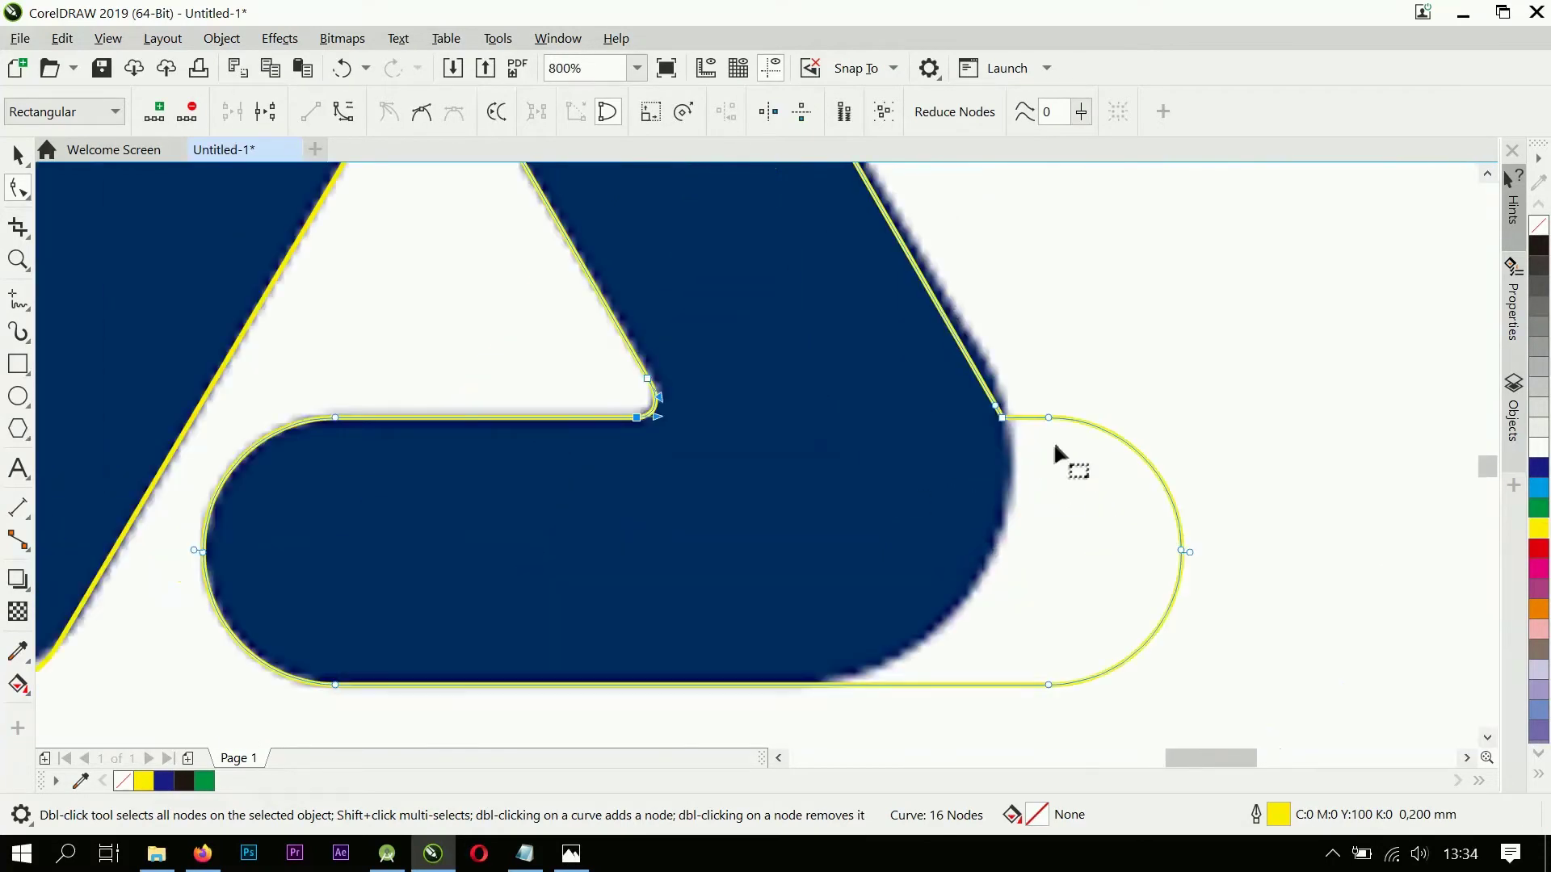
Step: Delete the nodes that form the protruding rounded right end of the A's foot bar
{"action": "scroll", "coordinate": [1123, 468], "scroll_direction": "down", "scroll_amount": 2}
{"action": "left_click_drag", "start_coordinate": [1208, 604], "coordinate": [1098, 436]}
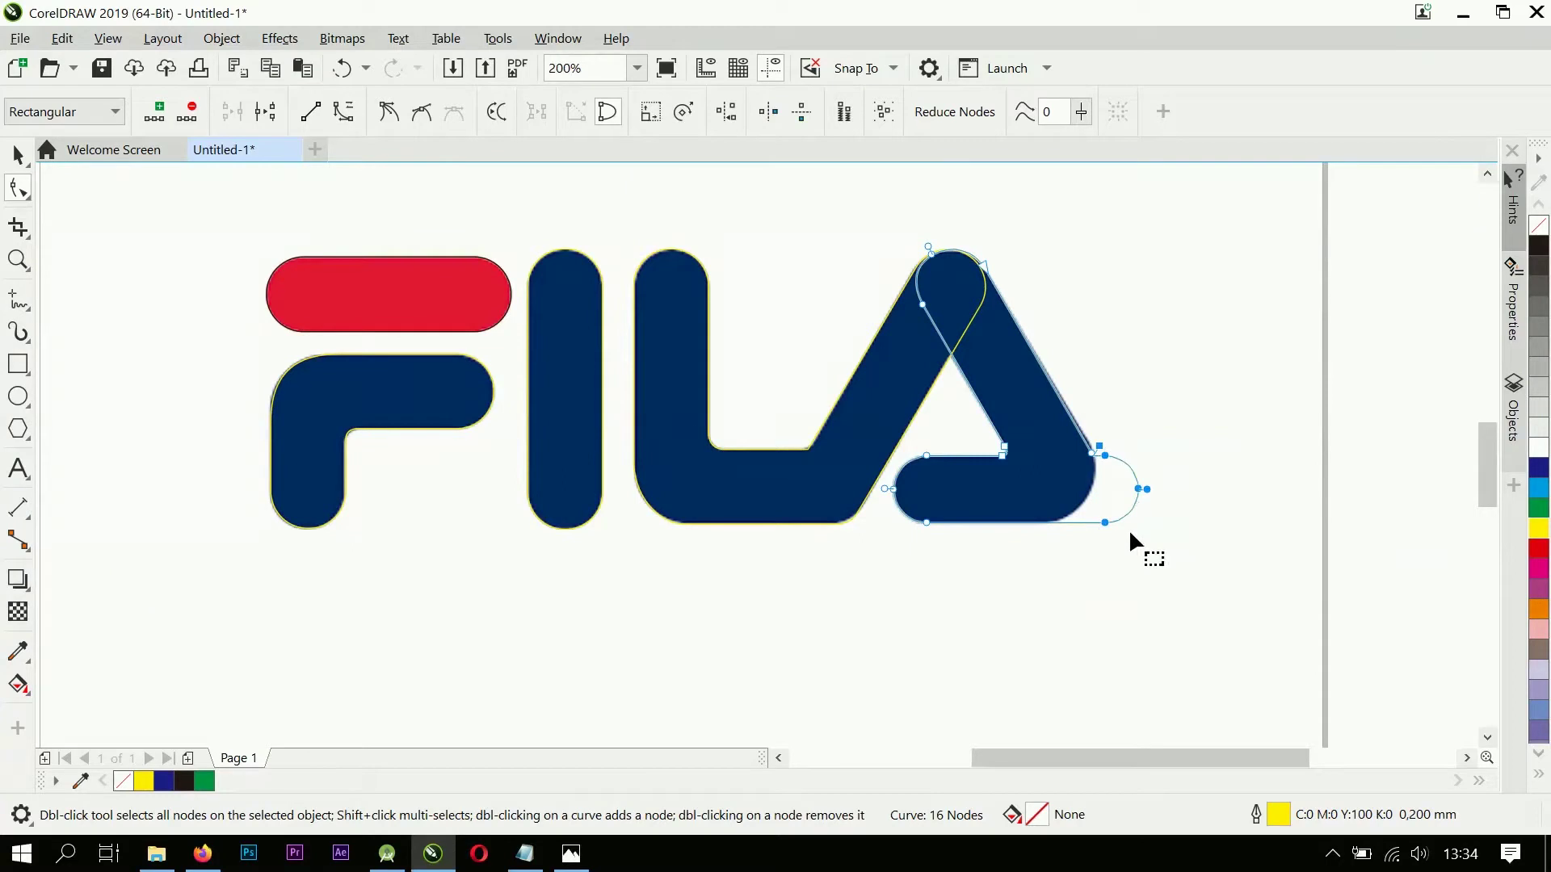
{"action": "key", "text": "Delete"}
Step: Try to convert the A foot's bulging outer segment to a straight line, and undo the conversion
{"action": "scroll", "coordinate": [1091, 502], "scroll_direction": "up", "scroll_amount": 2}
{"action": "right_click", "coordinate": [1225, 488]}
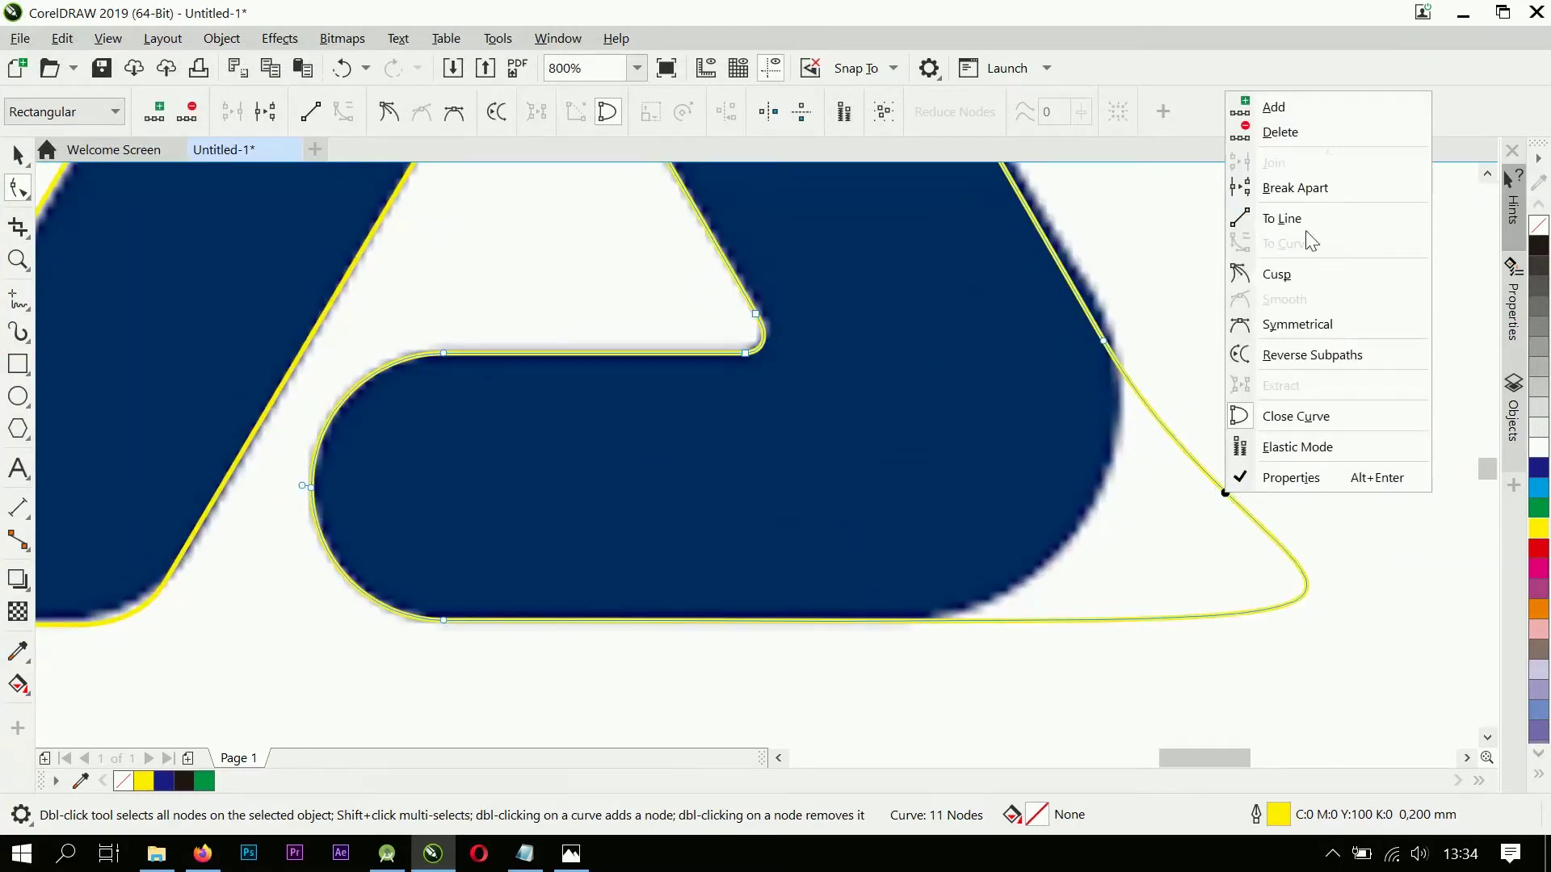
{"action": "left_click", "coordinate": [1302, 219]}
{"action": "key", "text": "ctrl+z"}
Step: Add a node on the foot's bottom edge where the outer curve begins and convert the segments on both sides to straight lines
{"action": "scroll", "coordinate": [969, 621], "scroll_direction": "up", "scroll_amount": 2}
{"action": "double_click", "coordinate": [929, 618]}
{"action": "scroll", "coordinate": [929, 618], "scroll_direction": "down", "scroll_amount": 2}
{"action": "right_click", "coordinate": [1320, 591]}
{"action": "left_click", "coordinate": [1402, 326]}
{"action": "key", "text": "ctrl+z"}
{"action": "left_click_drag", "start_coordinate": [782, 580], "coordinate": [421, 521]}
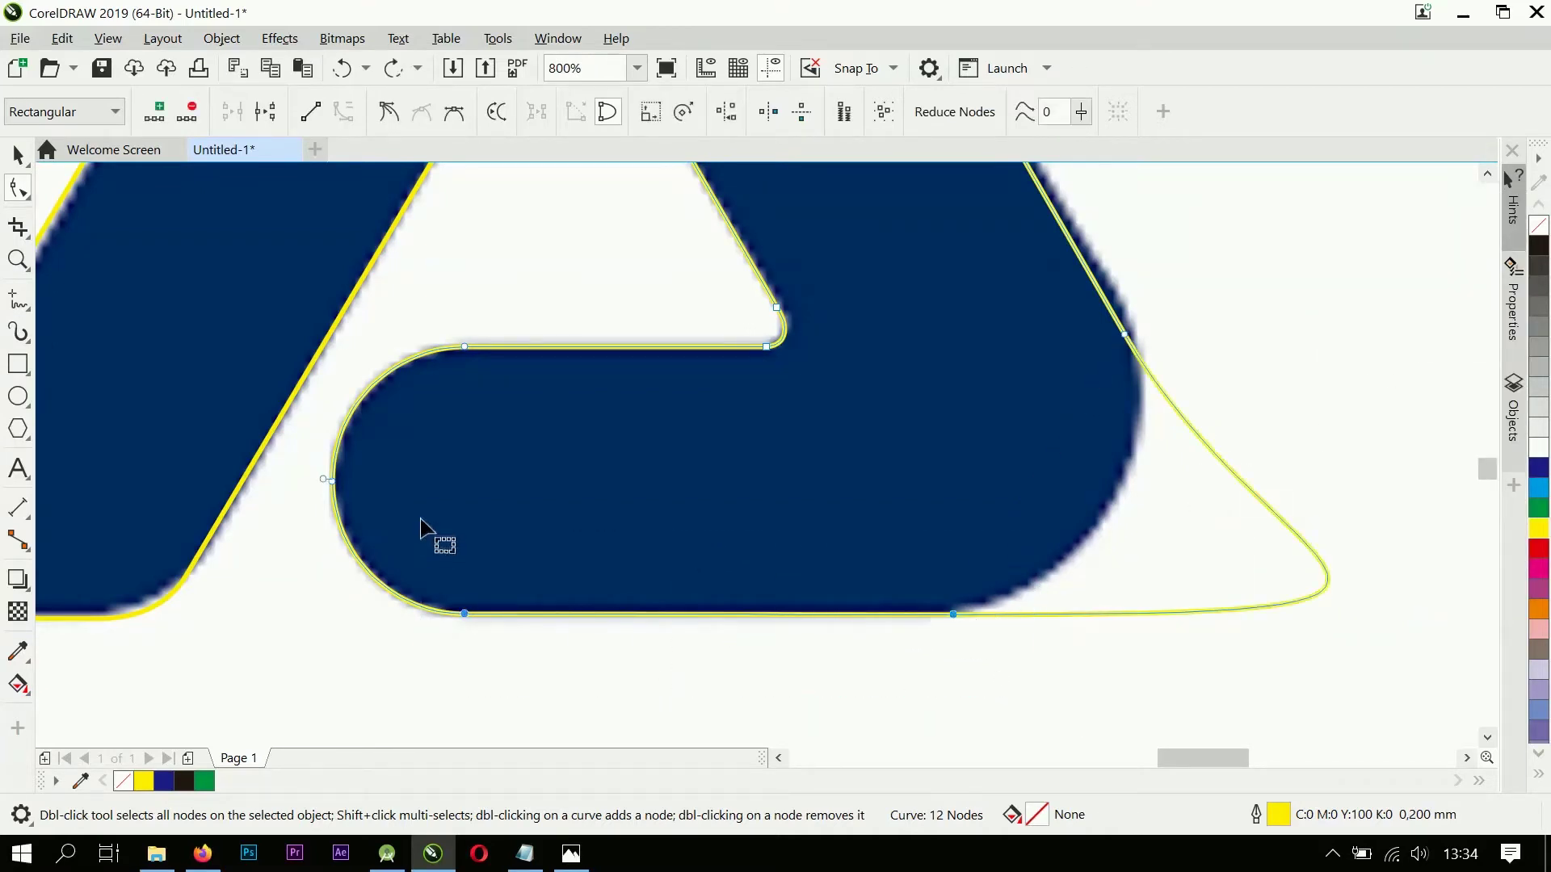
{"action": "left_click", "coordinate": [314, 115]}
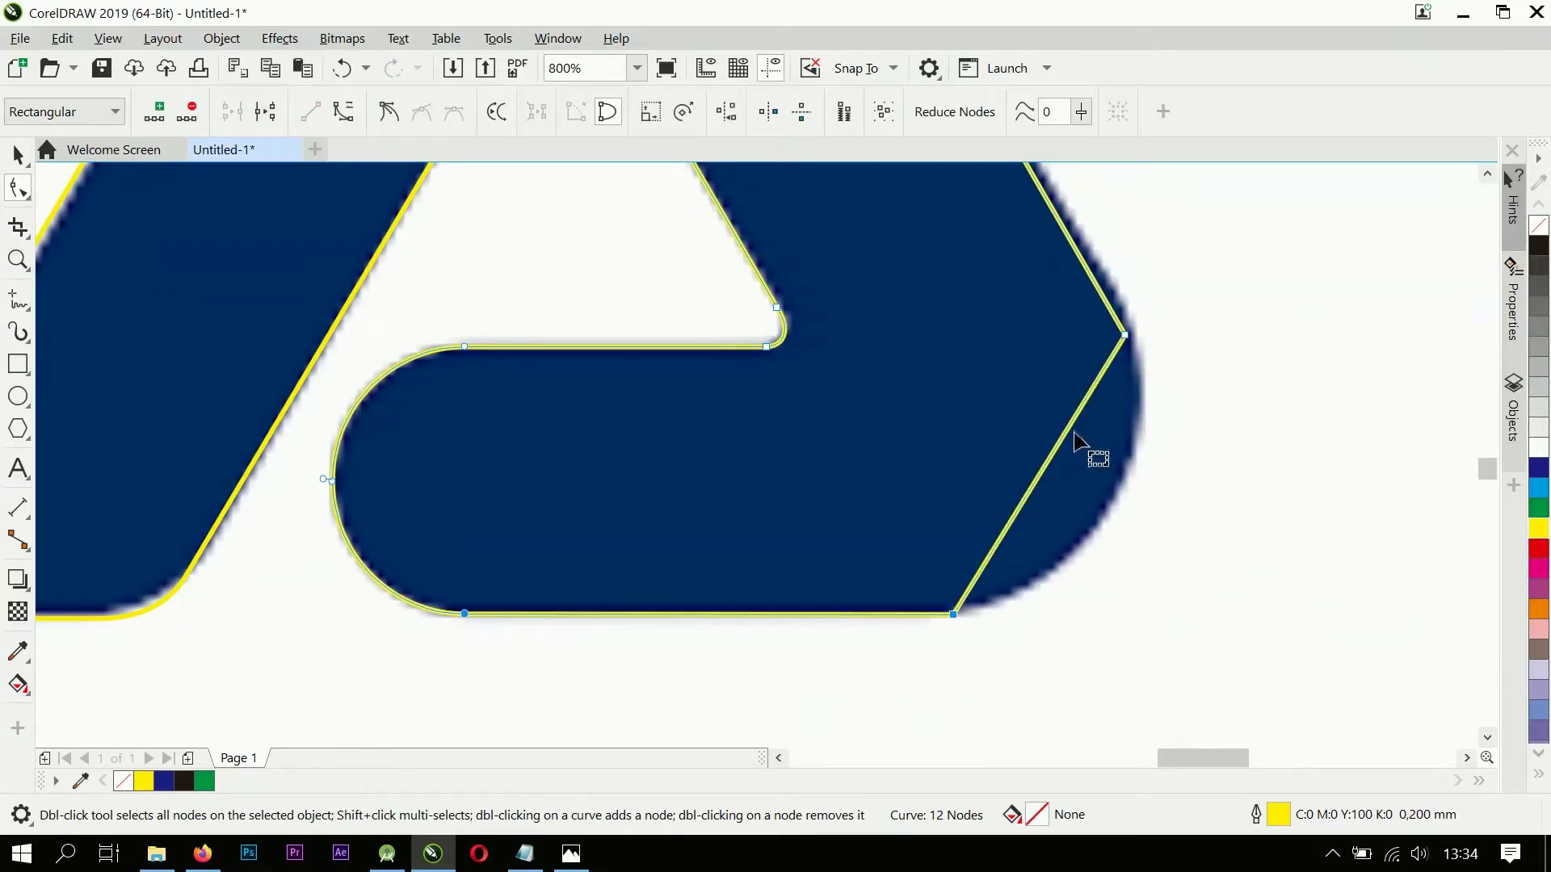
Step: Convert the A foot's diagonal outer segment to a curve and bend it outward to the bitmap's rounded corner
{"action": "right_click", "coordinate": [1078, 436]}
{"action": "left_click", "coordinate": [1138, 610]}
{"action": "right_click", "coordinate": [1088, 396]}
{"action": "left_click", "coordinate": [1143, 547]}
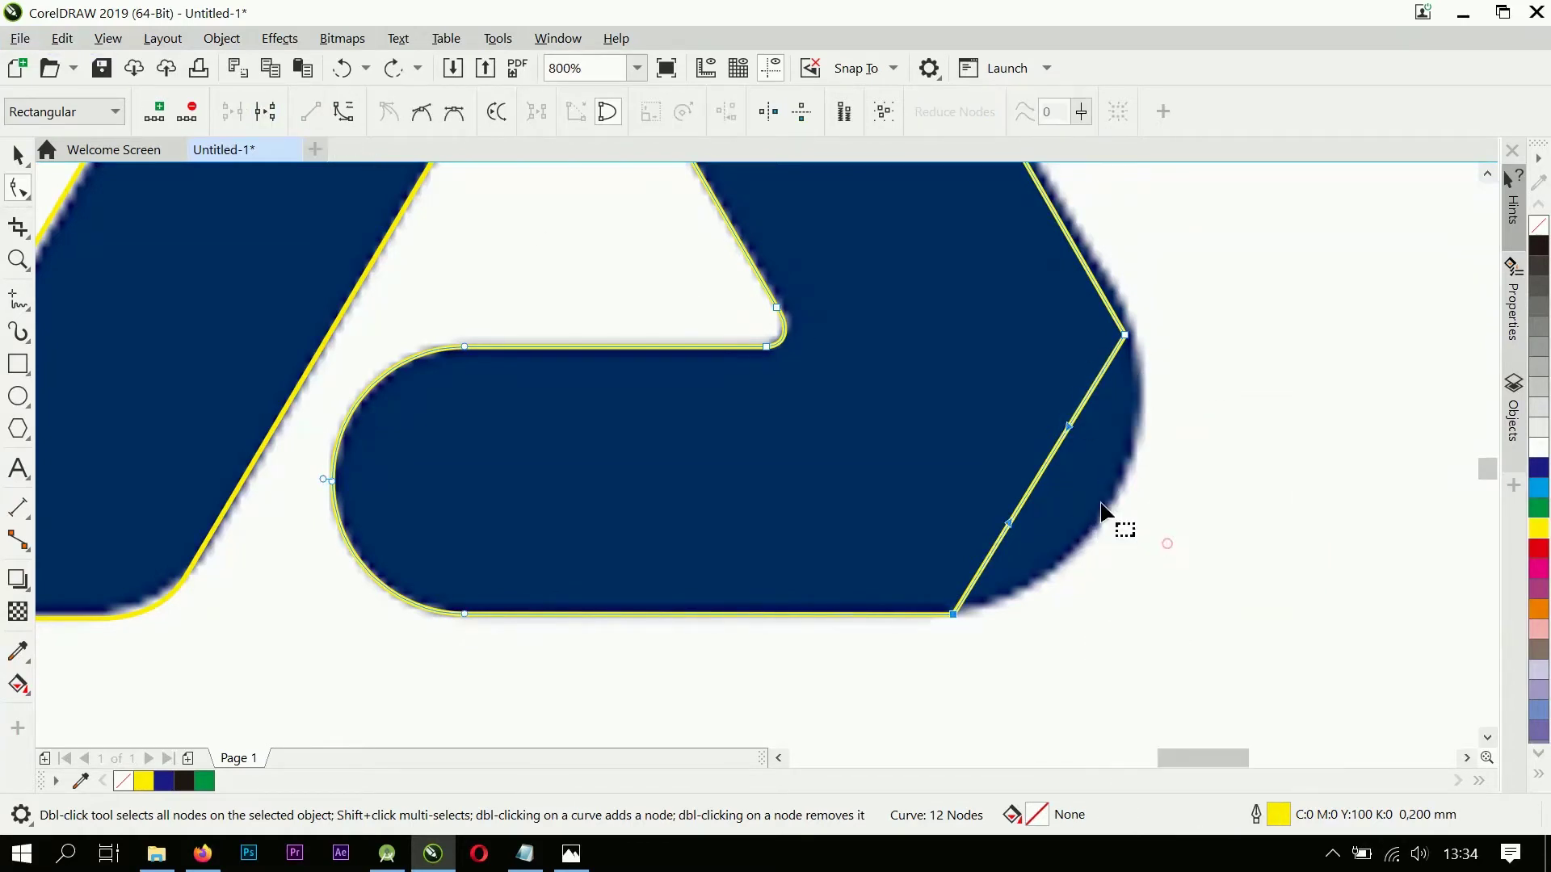
{"action": "left_click_drag", "start_coordinate": [1050, 456], "coordinate": [1141, 512]}
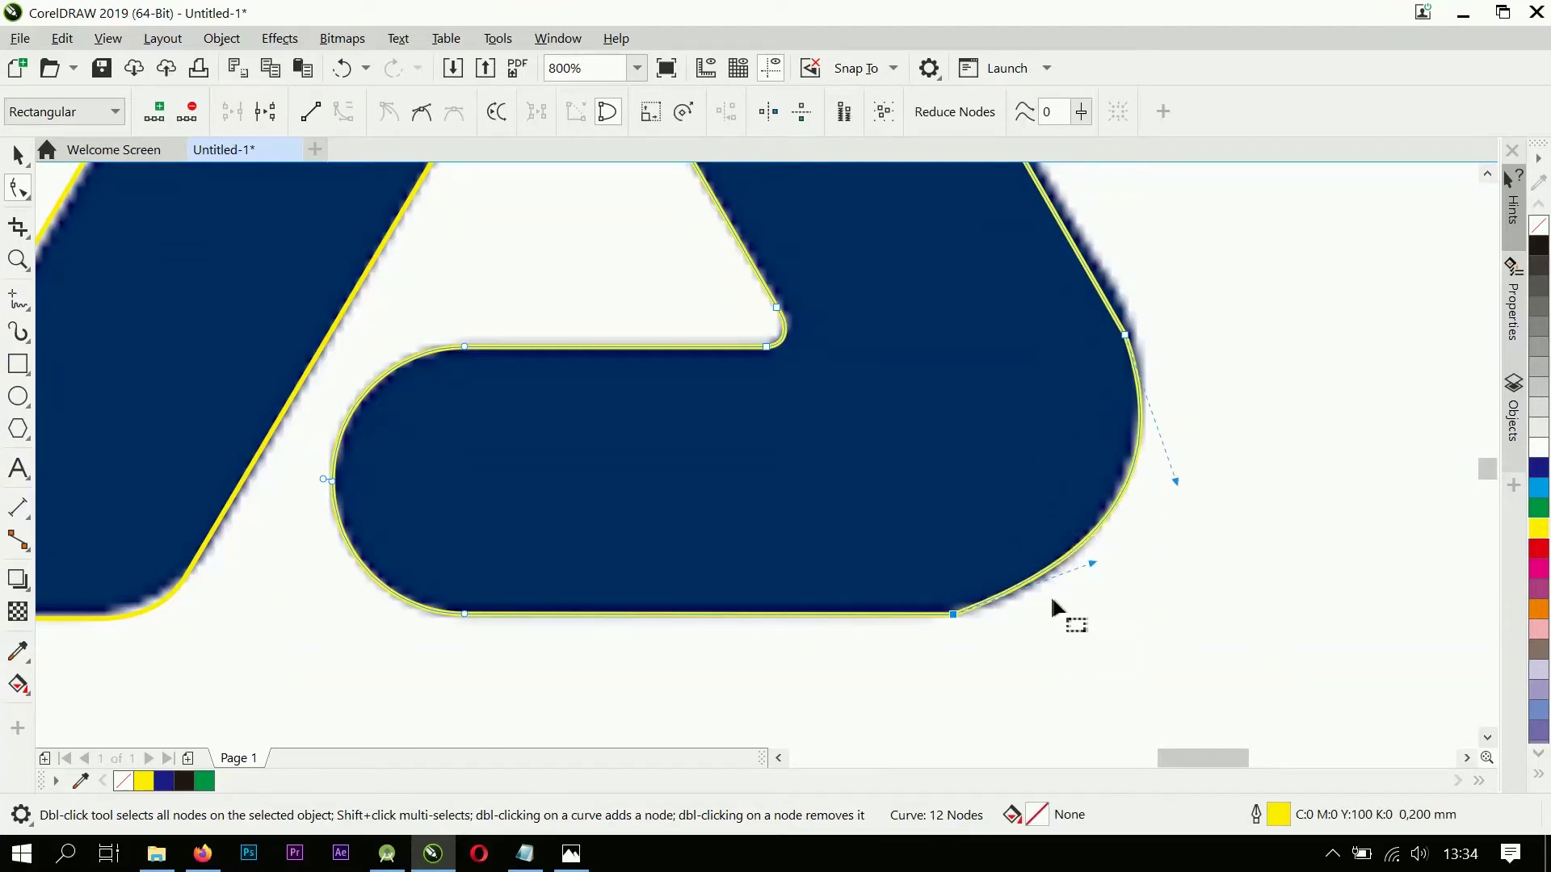
Step: Adjust both control handles of the A's outer corner curve so it follows the bitmap edge smoothly
{"action": "scroll", "coordinate": [1054, 594], "scroll_direction": "up", "scroll_amount": 1}
{"action": "left_click_drag", "start_coordinate": [1134, 525], "coordinate": [1118, 578]}
{"action": "scroll", "coordinate": [980, 637], "scroll_direction": "down", "scroll_amount": 1}
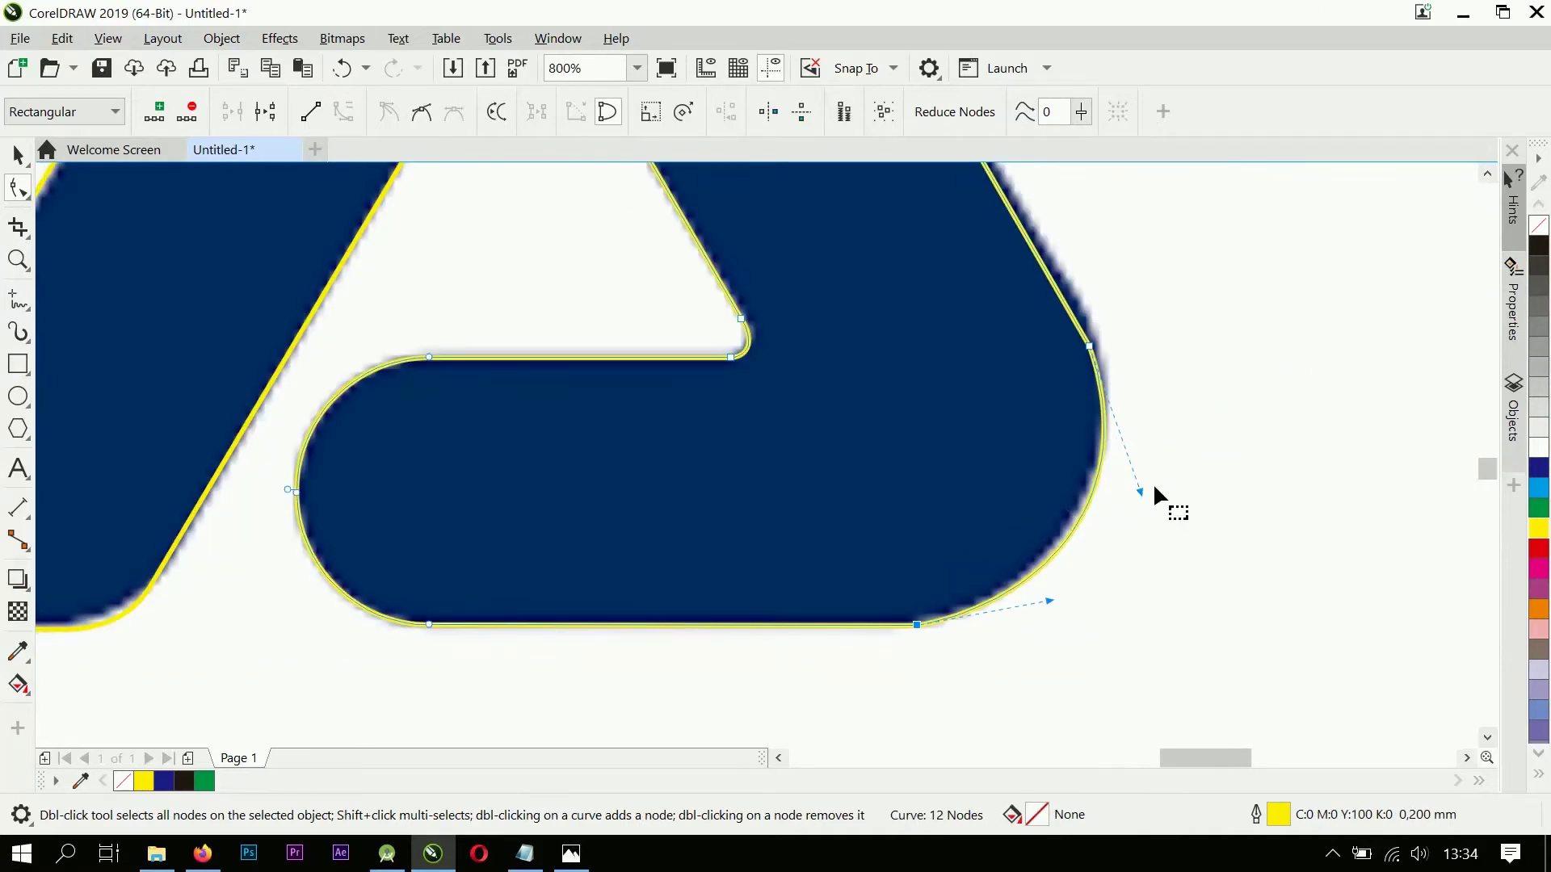
{"action": "left_click_drag", "start_coordinate": [1140, 489], "coordinate": [1145, 447]}
{"action": "scroll", "coordinate": [1098, 383], "scroll_direction": "up", "scroll_amount": 1}
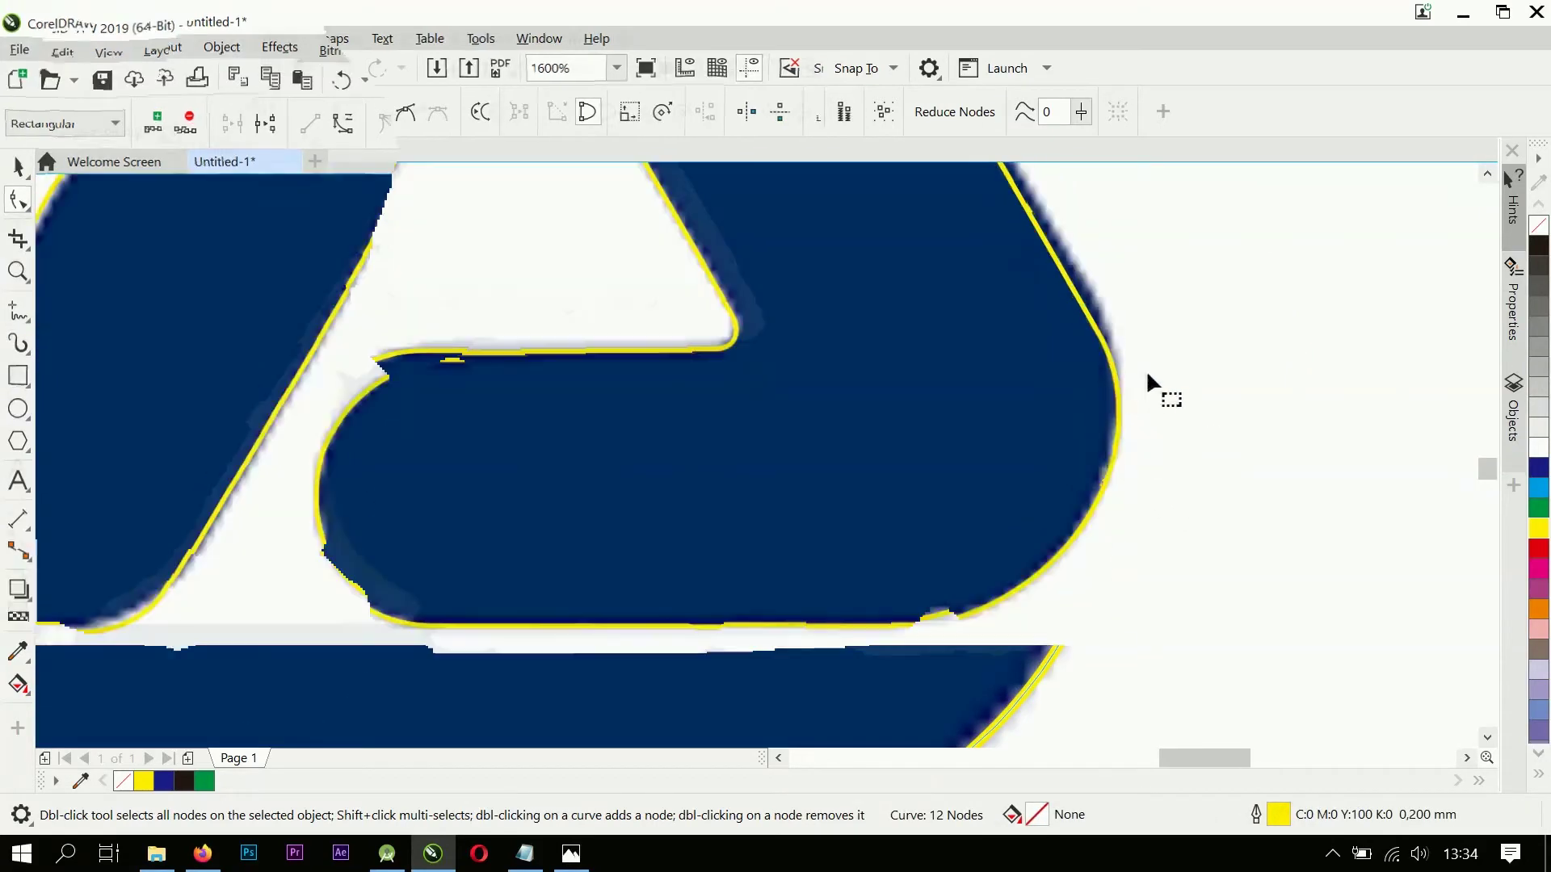
{"action": "scroll", "coordinate": [1118, 368], "scroll_direction": "down", "scroll_amount": 1}
{"action": "scroll", "coordinate": [943, 642], "scroll_direction": "up", "scroll_amount": 2}
{"action": "scroll", "coordinate": [1139, 541], "scroll_direction": "down", "scroll_amount": 4}
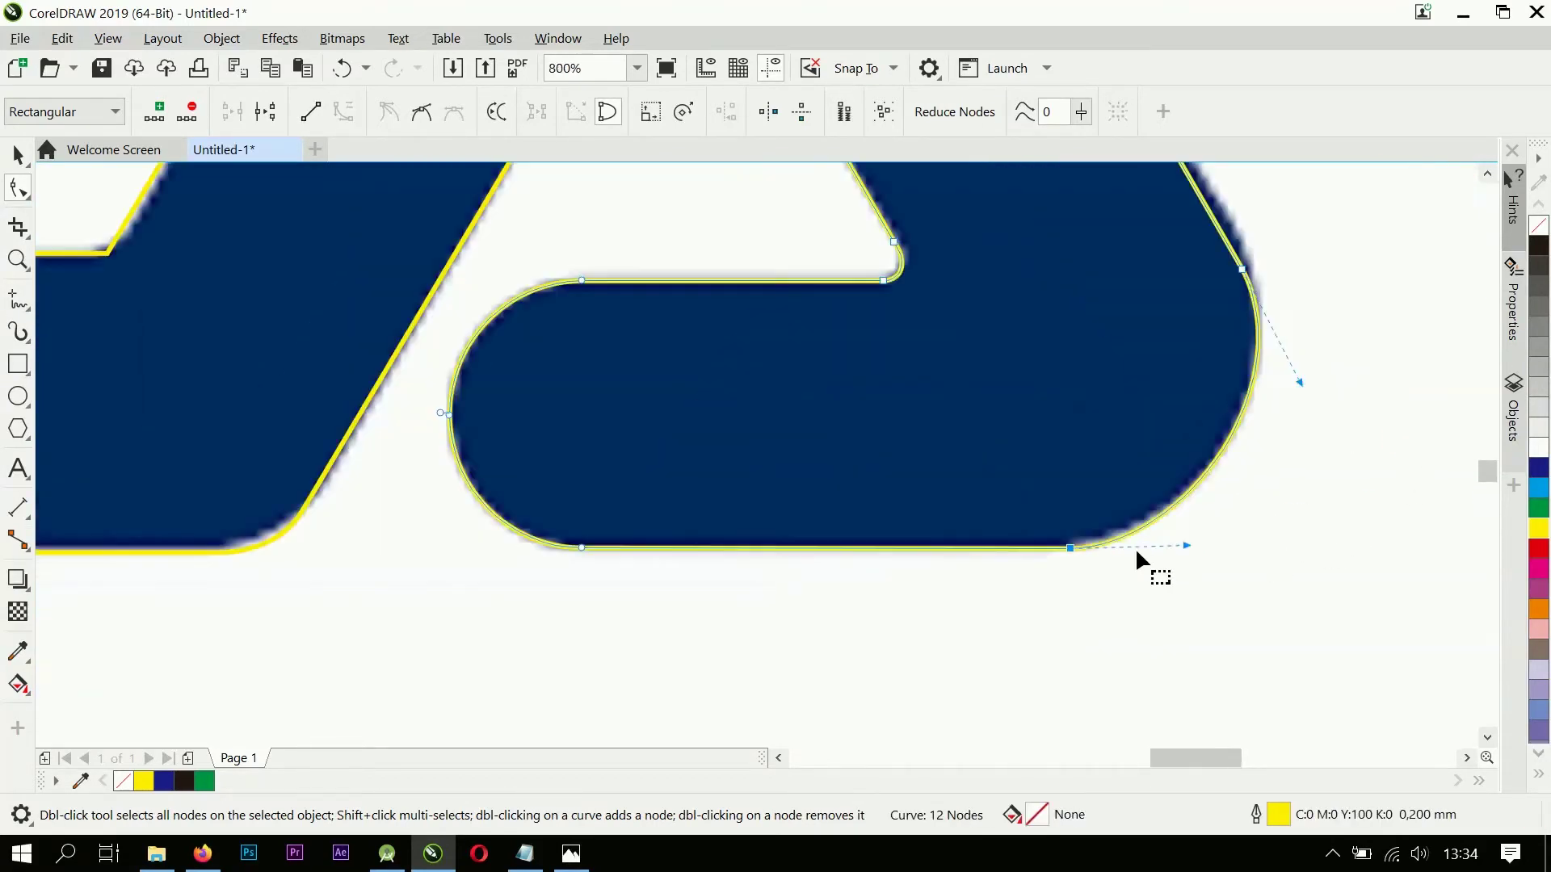
{"action": "scroll", "coordinate": [1030, 423], "scroll_direction": "up", "scroll_amount": 1}
Step: Weld the A's right leg and foot outline to the LA outline
{"action": "left_click", "coordinate": [18, 154]}
{"action": "scroll", "coordinate": [1084, 464], "scroll_direction": "down", "scroll_amount": 1}
{"action": "left_click", "coordinate": [1039, 497], "text": "shift"}
{"action": "left_click", "coordinate": [675, 112]}
{"action": "left_click", "coordinate": [843, 270]}
Step: Move all the traced logo outlines together to the empty area above the reference bitmap
{"action": "scroll", "coordinate": [1087, 420], "scroll_direction": "up", "scroll_amount": 2}
{"action": "scroll", "coordinate": [996, 230], "scroll_direction": "up", "scroll_amount": 1}
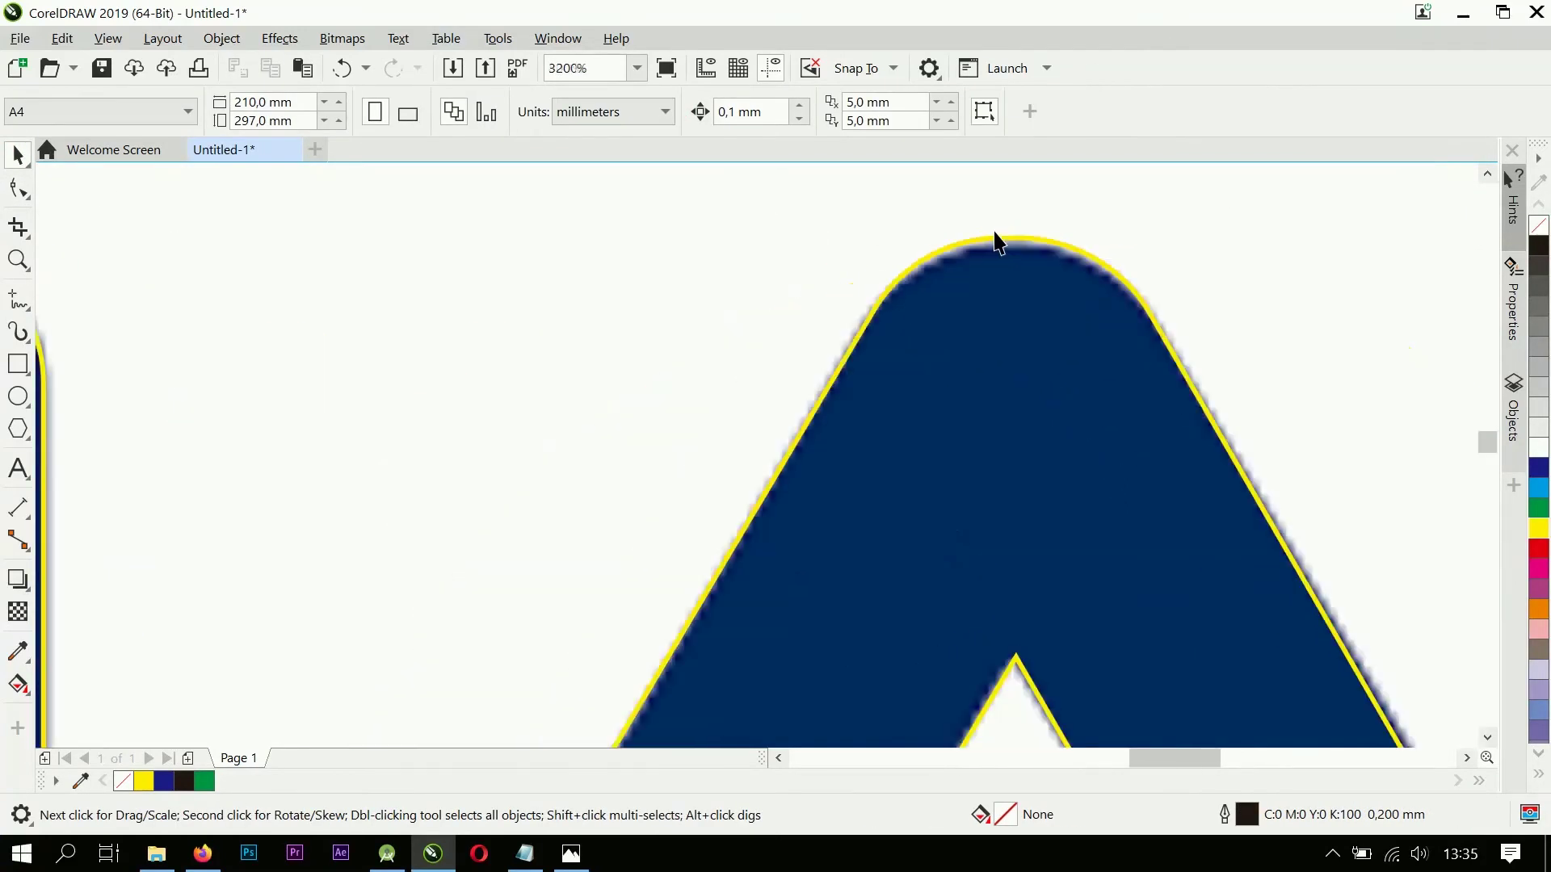
{"action": "scroll", "coordinate": [1010, 271], "scroll_direction": "down", "scroll_amount": 3}
{"action": "scroll", "coordinate": [1124, 517], "scroll_direction": "up", "scroll_amount": 1}
{"action": "scroll", "coordinate": [1130, 525], "scroll_direction": "down", "scroll_amount": 2}
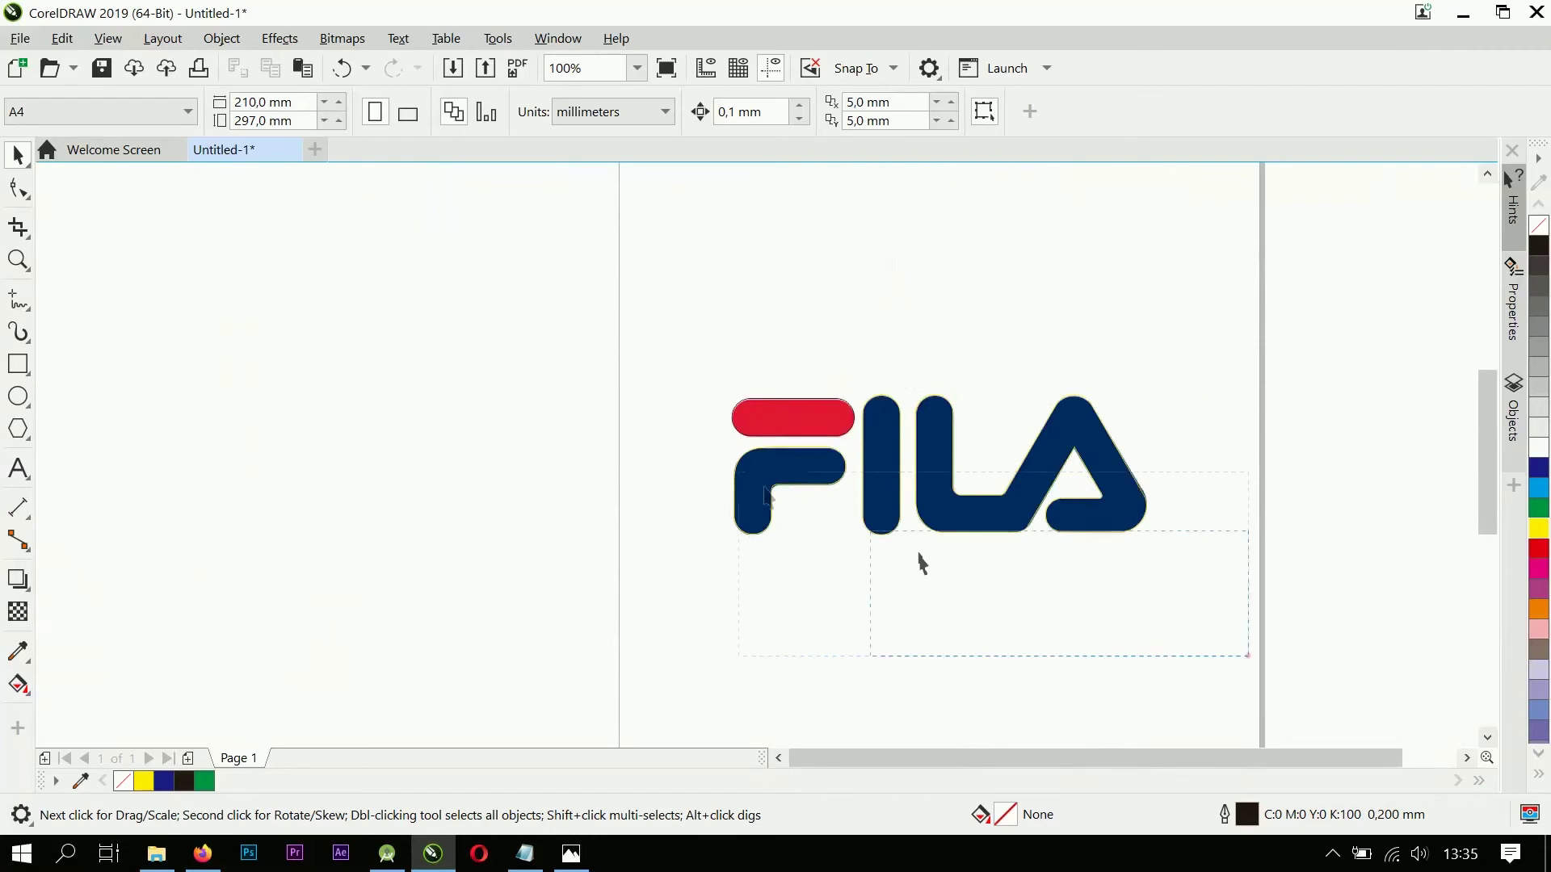
{"action": "left_click_drag", "start_coordinate": [689, 361], "coordinate": [689, 361]}
{"action": "scroll", "coordinate": [939, 449], "scroll_direction": "down", "scroll_amount": 1}
{"action": "left_click_drag", "start_coordinate": [936, 454], "coordinate": [917, 325]}
Step: Fill the lower F, I and LA outlines with dark blue and the F's top bar with red
{"action": "scroll", "coordinate": [918, 326], "scroll_direction": "up", "scroll_amount": 1}
{"action": "left_click", "coordinate": [1124, 463]}
{"action": "left_click", "coordinate": [1049, 378]}
{"action": "left_click", "coordinate": [924, 369], "text": "shift"}
{"action": "left_click", "coordinate": [806, 348], "text": "shift"}
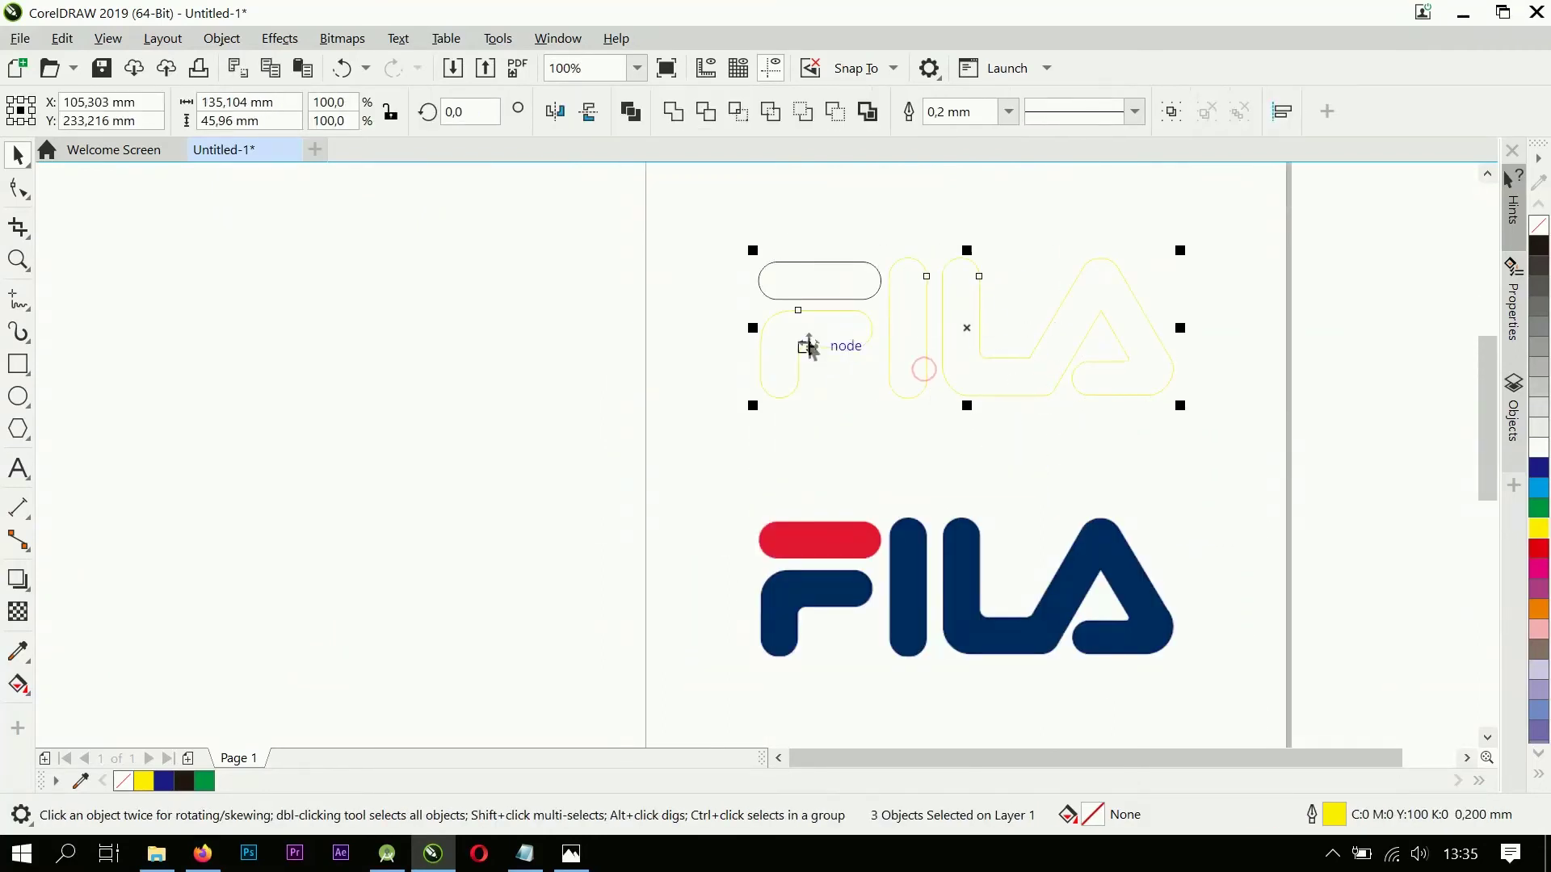
{"action": "left_click", "coordinate": [1540, 475]}
{"action": "left_click", "coordinate": [878, 293]}
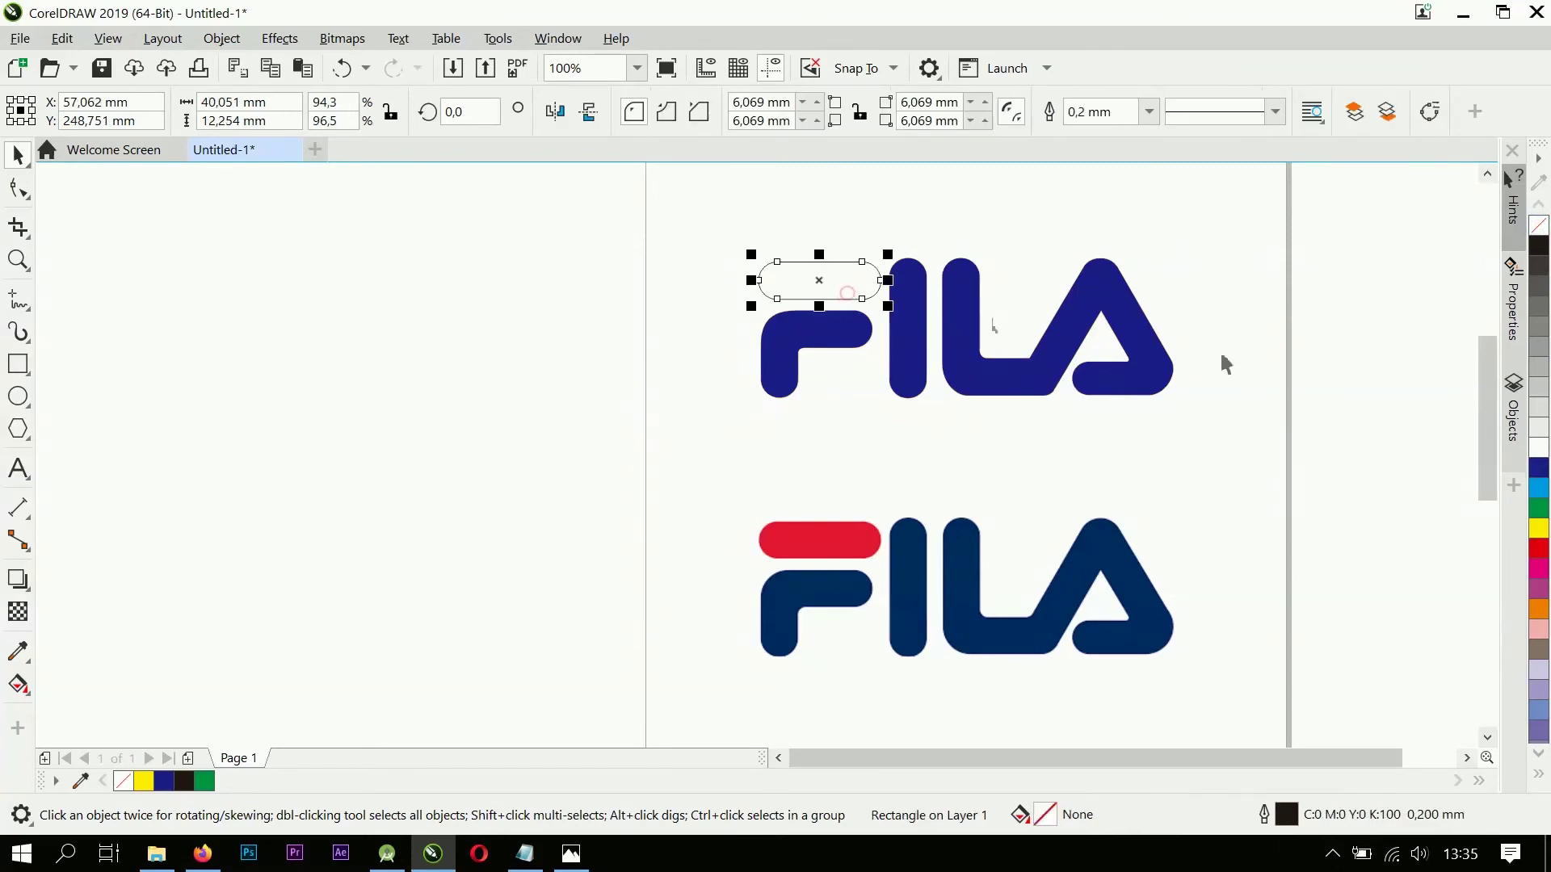
{"action": "left_click", "coordinate": [1539, 549]}
Step: Unlock and delete the reference bitmap, and group the four logo shapes centred on the page
{"action": "right_click", "coordinate": [1075, 581]}
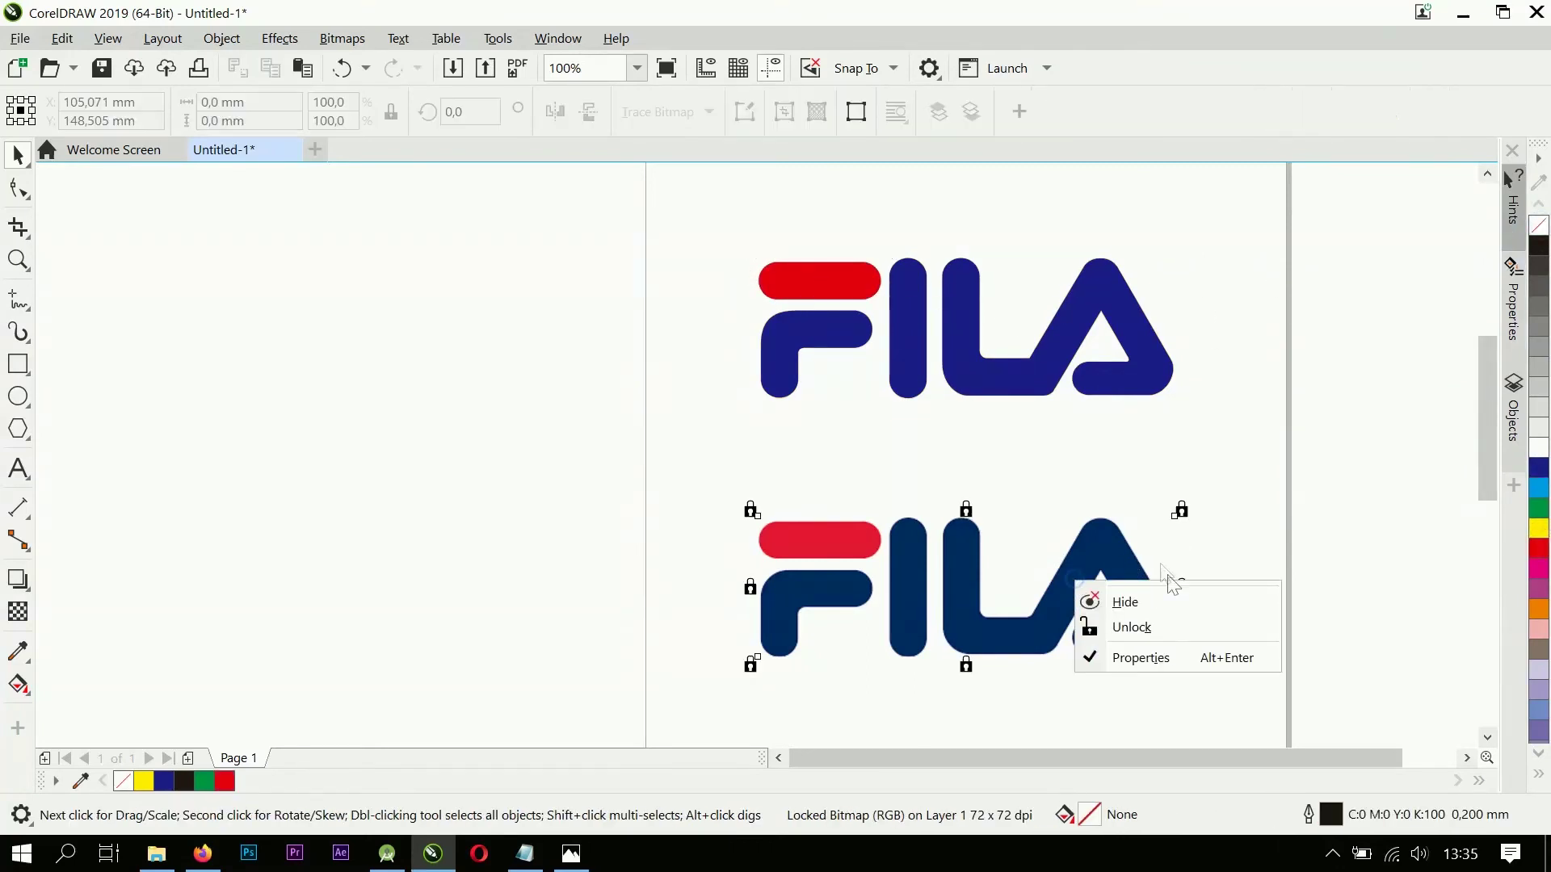
{"action": "left_click", "coordinate": [1131, 626]}
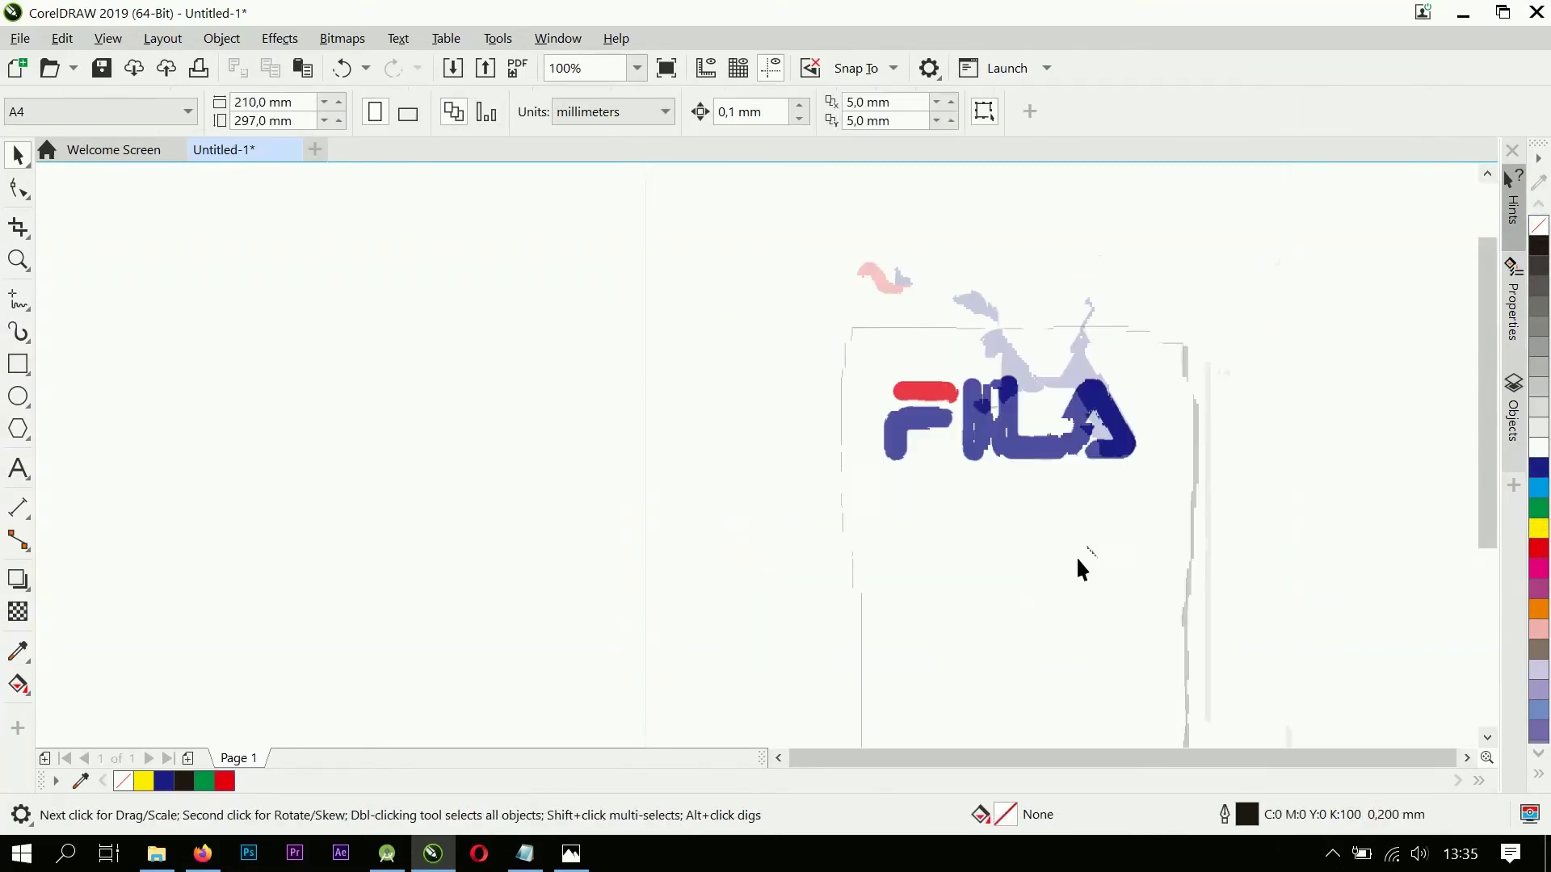
{"action": "left_click", "coordinate": [1171, 112]}
Step: Examine the filled logo's edges and corners up close, especially around the L and A
{"action": "scroll", "coordinate": [1053, 564], "scroll_direction": "up", "scroll_amount": 3}
{"action": "scroll", "coordinate": [1053, 563], "scroll_direction": "down", "scroll_amount": 2}
{"action": "scroll", "coordinate": [1170, 506], "scroll_direction": "up", "scroll_amount": 3}
{"action": "scroll", "coordinate": [1093, 530], "scroll_direction": "up", "scroll_amount": 1}
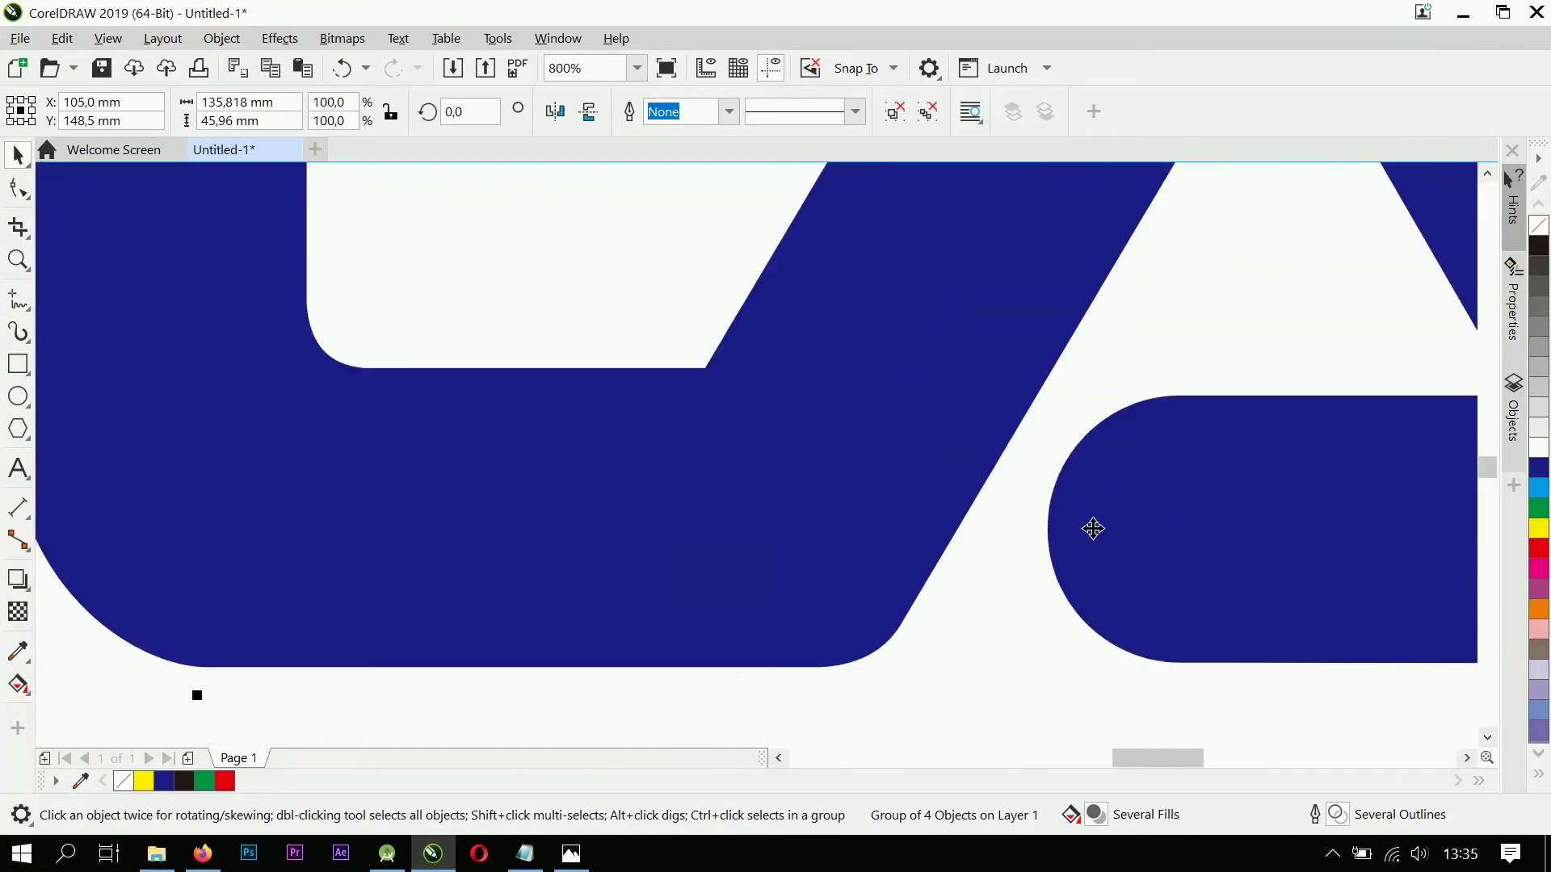
{"action": "scroll", "coordinate": [1097, 530], "scroll_direction": "down", "scroll_amount": 2}
{"action": "scroll", "coordinate": [935, 440], "scroll_direction": "up", "scroll_amount": 2}
{"action": "scroll", "coordinate": [1184, 520], "scroll_direction": "down", "scroll_amount": 2}
{"action": "scroll", "coordinate": [1152, 574], "scroll_direction": "up", "scroll_amount": 3}
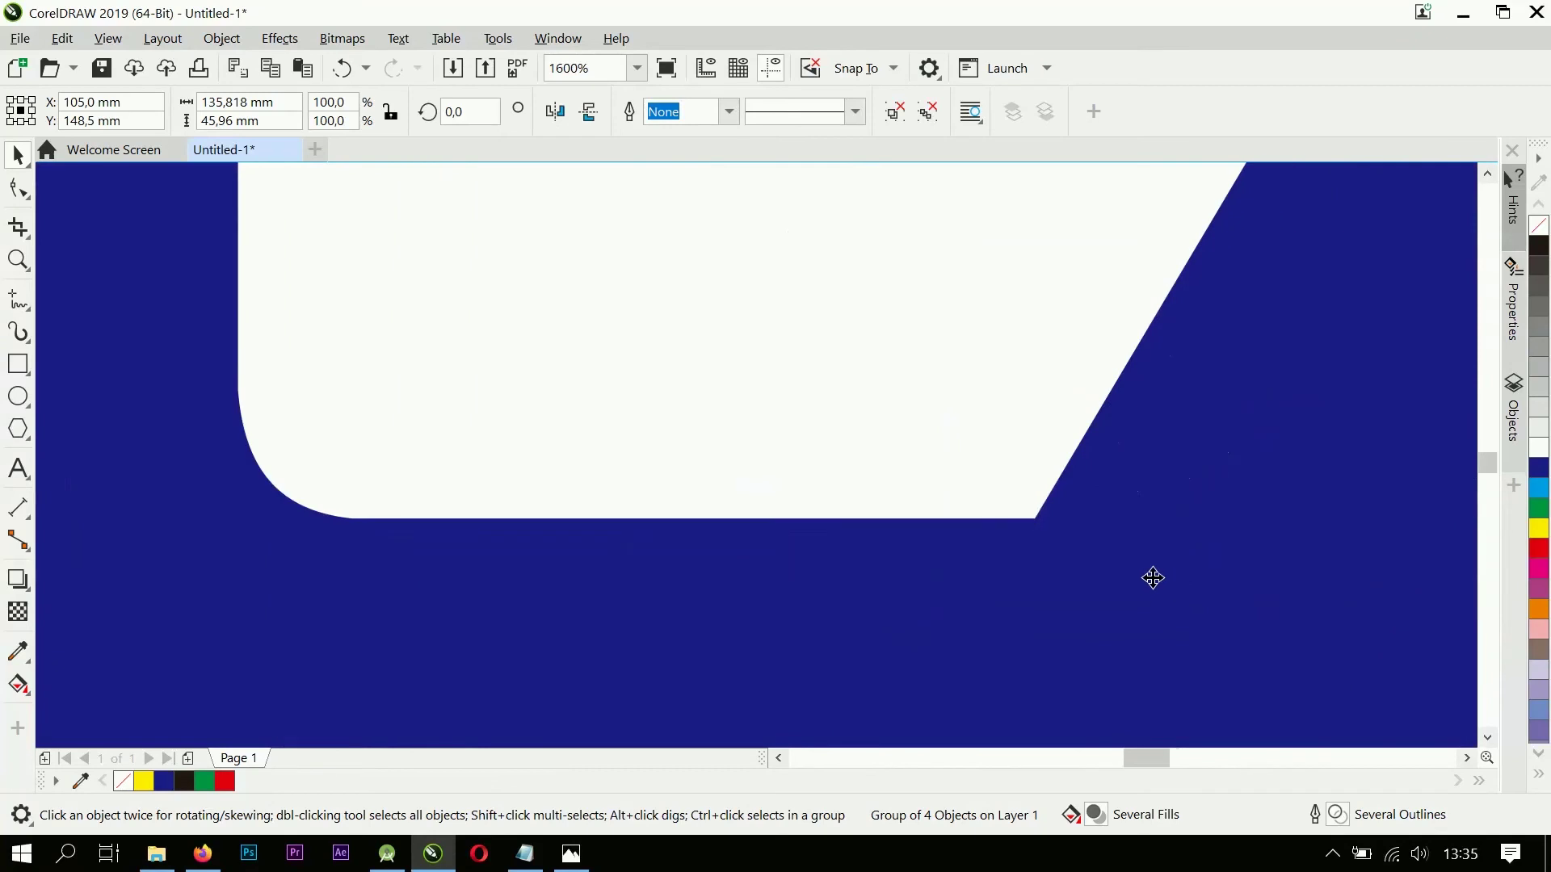
{"action": "scroll", "coordinate": [1319, 536], "scroll_direction": "down", "scroll_amount": 3}
{"action": "scroll", "coordinate": [1307, 554], "scroll_direction": "up", "scroll_amount": 1}
{"action": "scroll", "coordinate": [1306, 553], "scroll_direction": "down", "scroll_amount": 3}
{"action": "scroll", "coordinate": [384, 367], "scroll_direction": "down", "scroll_amount": 1}
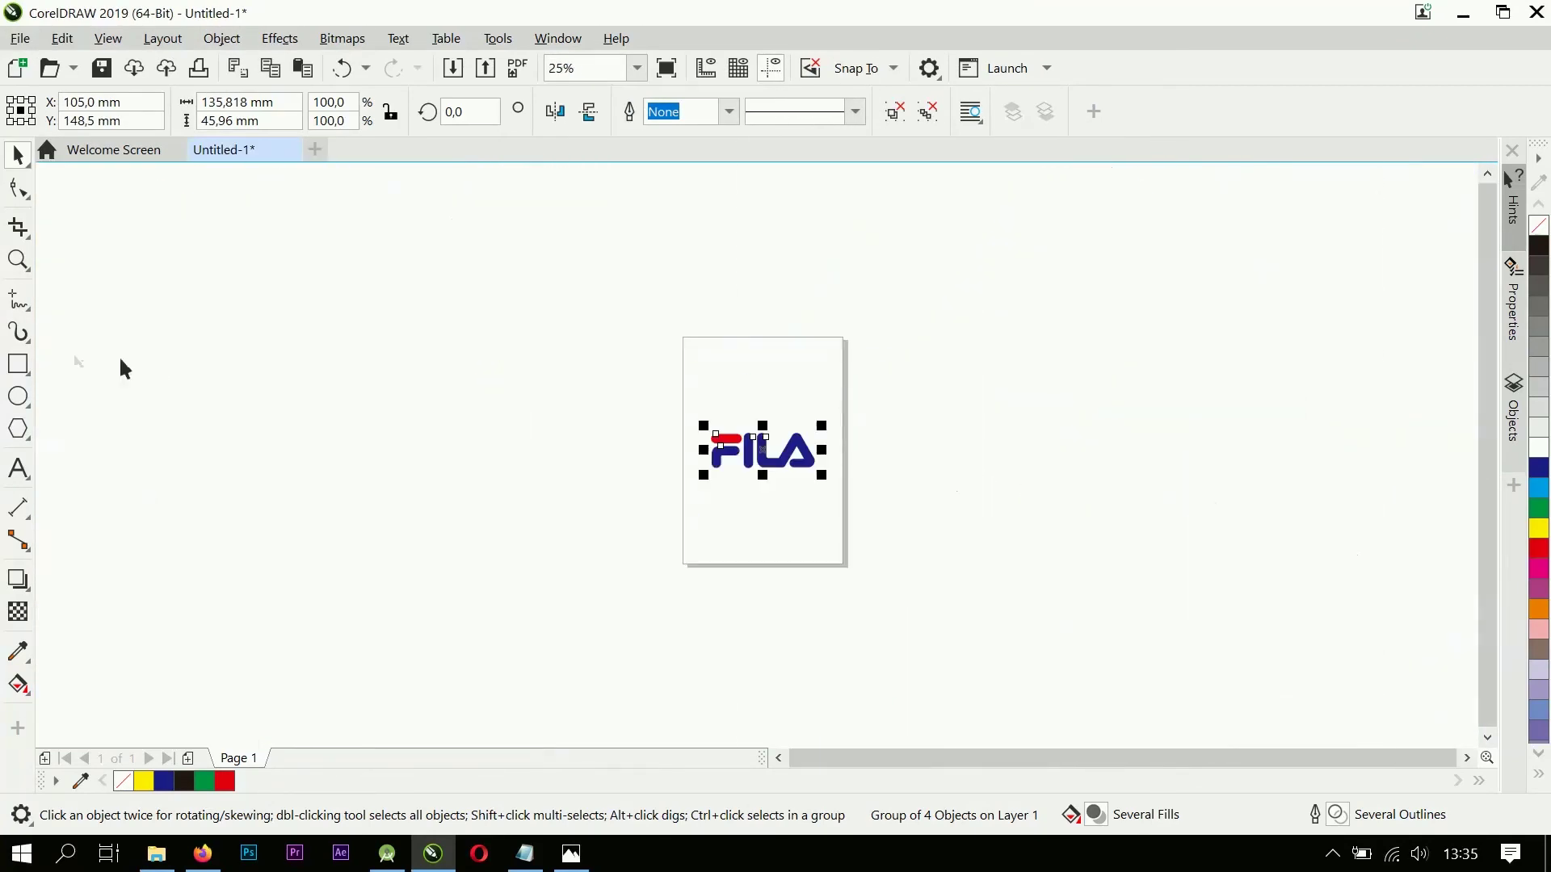
Step: Add a page-sized rectangle behind the logo with a white-to-black elliptical fountain fill extending beyond the page's right edge
{"action": "double_click", "coordinate": [18, 363]}
{"action": "scroll", "coordinate": [558, 438], "scroll_direction": "up", "scroll_amount": 1}
{"action": "left_click", "coordinate": [17, 579]}
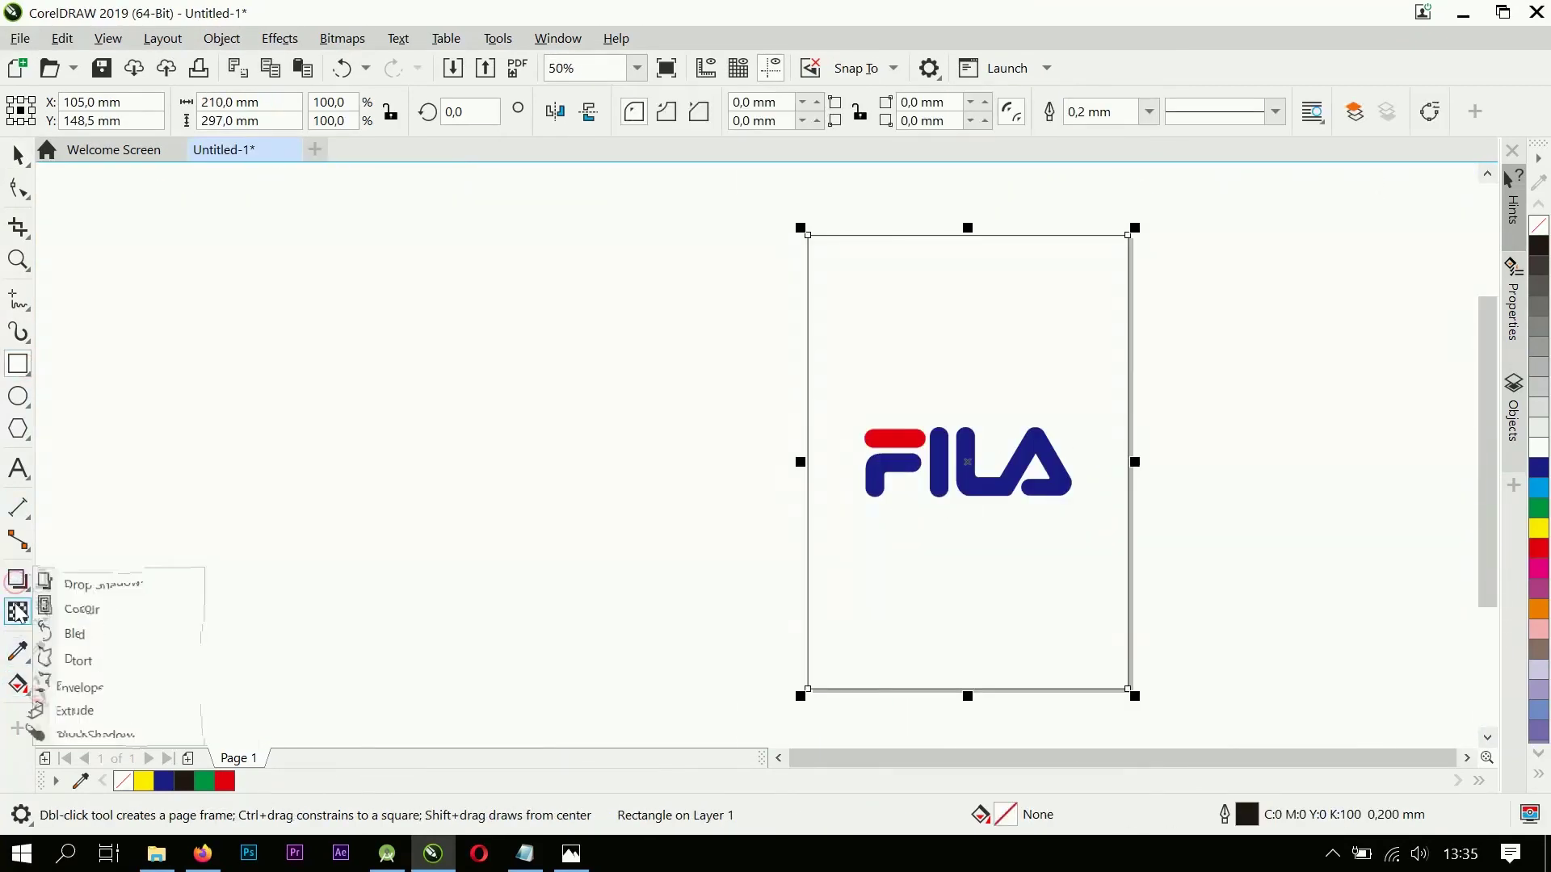
{"action": "left_click", "coordinate": [17, 684]}
{"action": "left_click", "coordinate": [100, 694]}
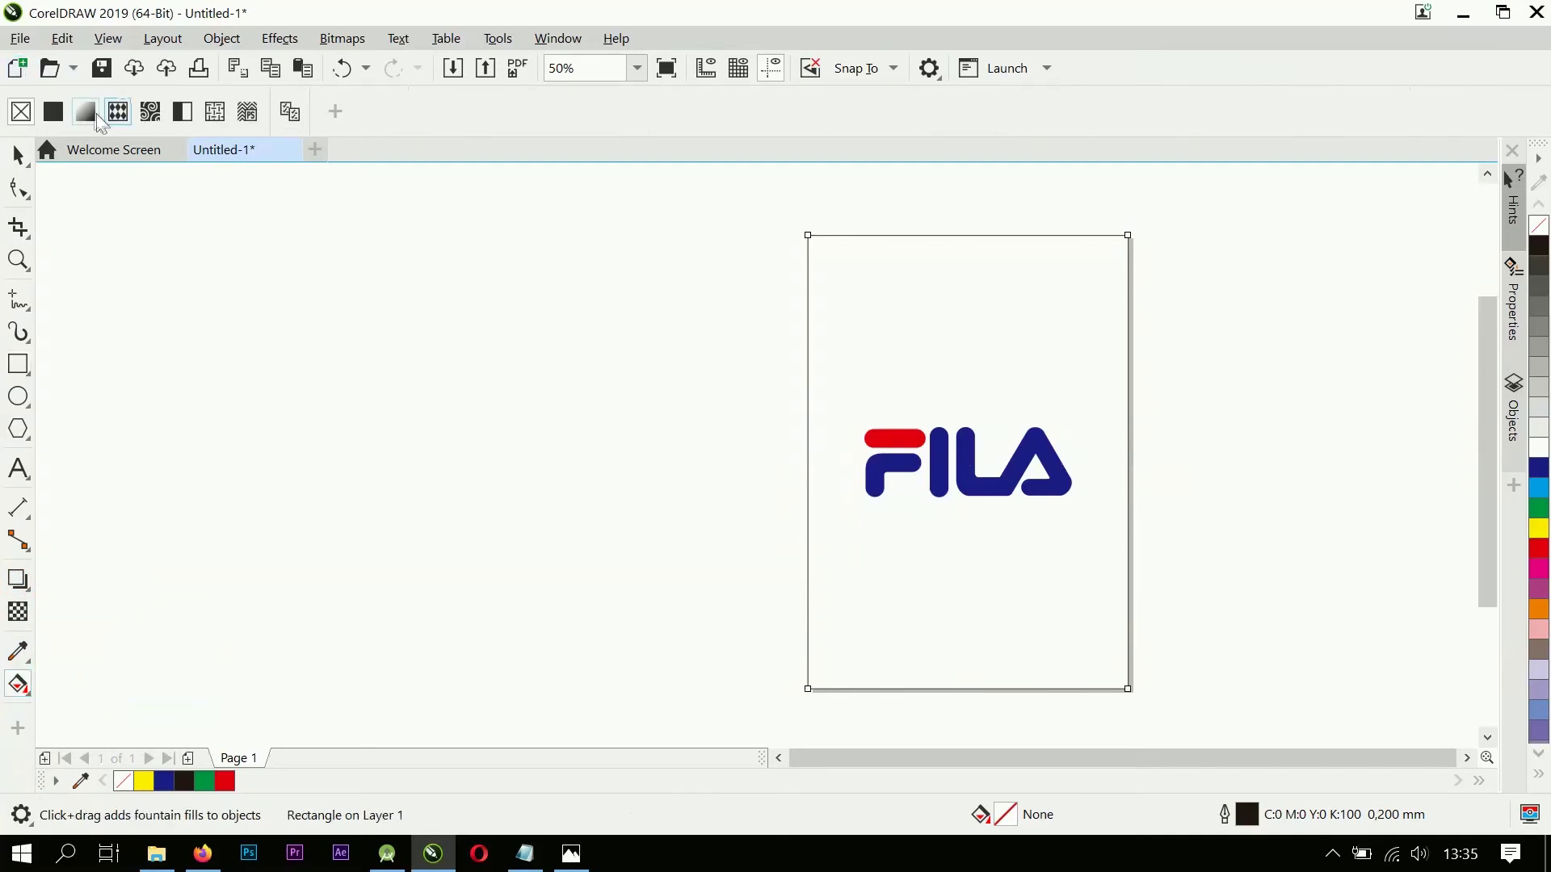
{"action": "left_click", "coordinate": [85, 111]}
{"action": "left_click", "coordinate": [400, 113]}
{"action": "left_click_drag", "start_coordinate": [1127, 462], "coordinate": [1239, 462]}
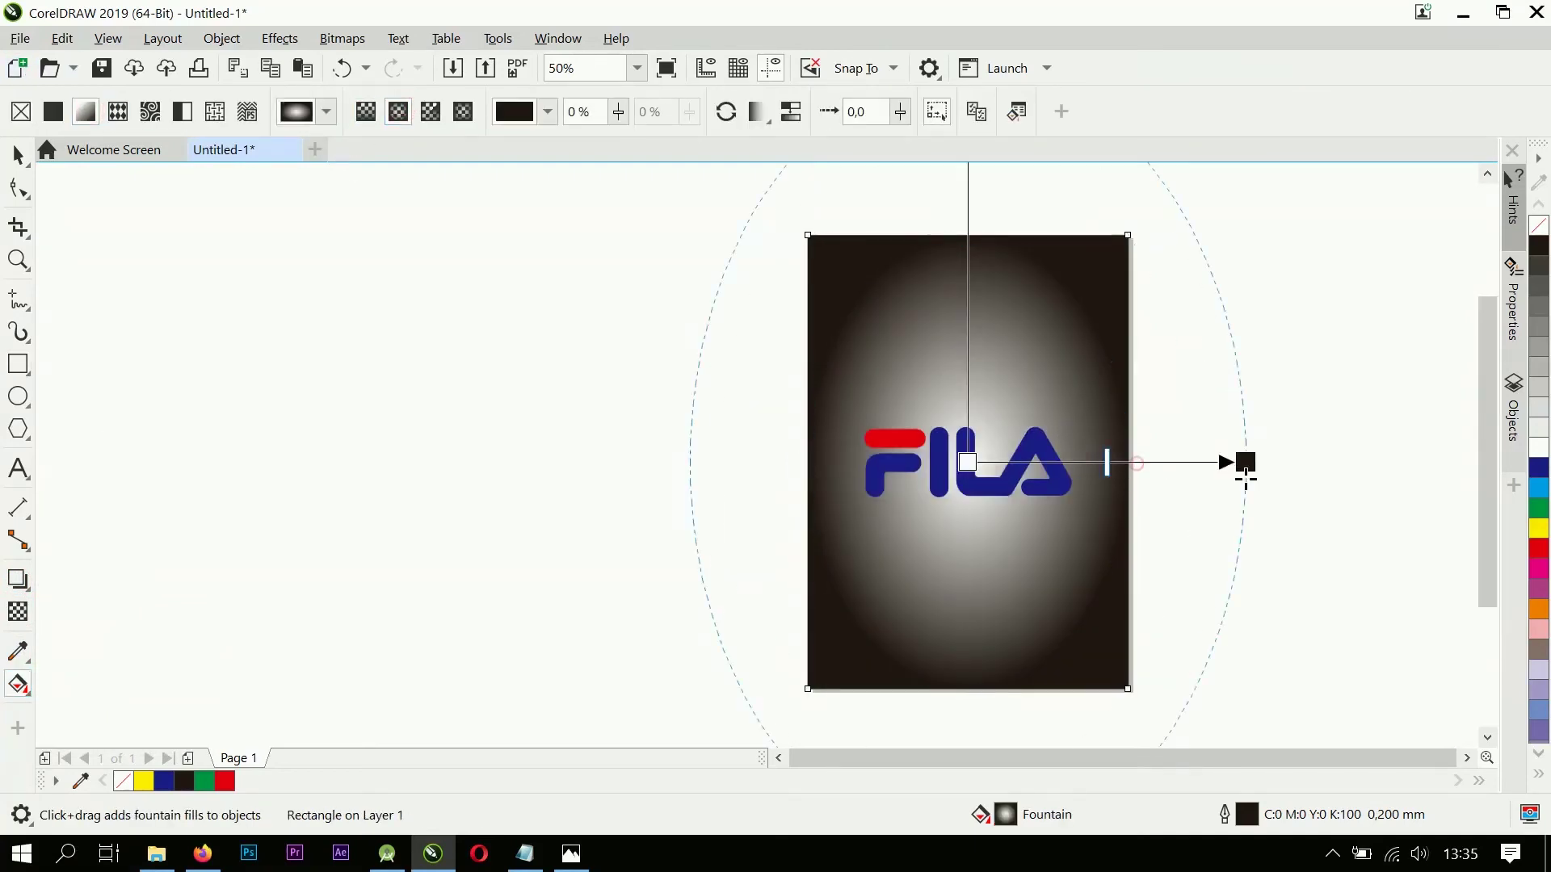
Step: Set the background fountain fill's outer colour to medium gray and deselect the rectangle
{"action": "scroll", "coordinate": [1105, 504], "scroll_direction": "down", "scroll_amount": 1}
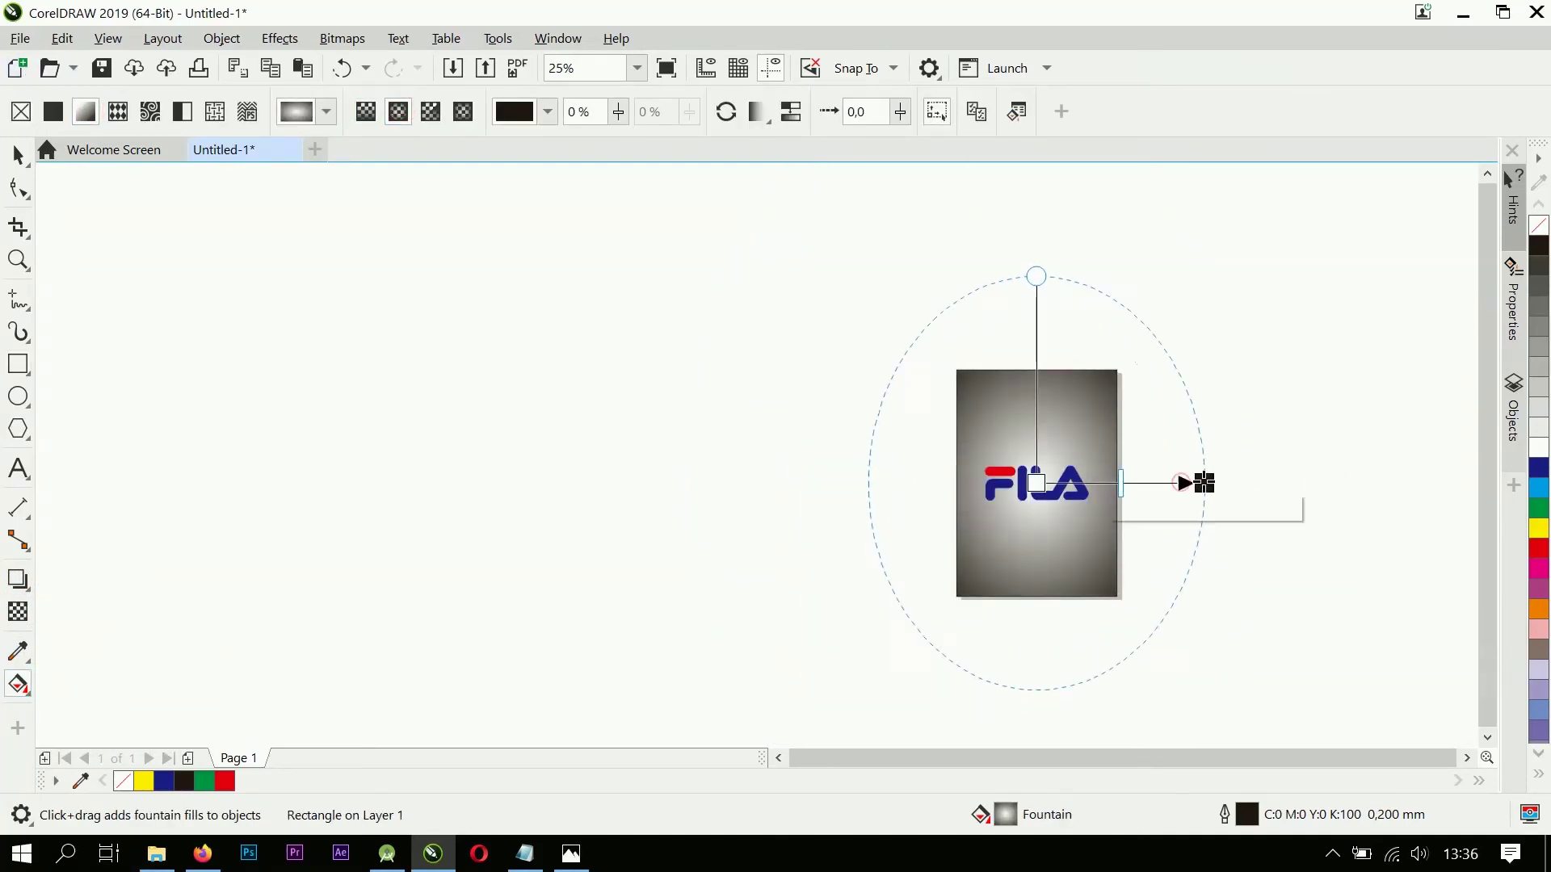
{"action": "scroll", "coordinate": [1195, 485], "scroll_direction": "up", "scroll_amount": 2}
{"action": "left_click", "coordinate": [1537, 389]}
{"action": "left_click", "coordinate": [1538, 347]}
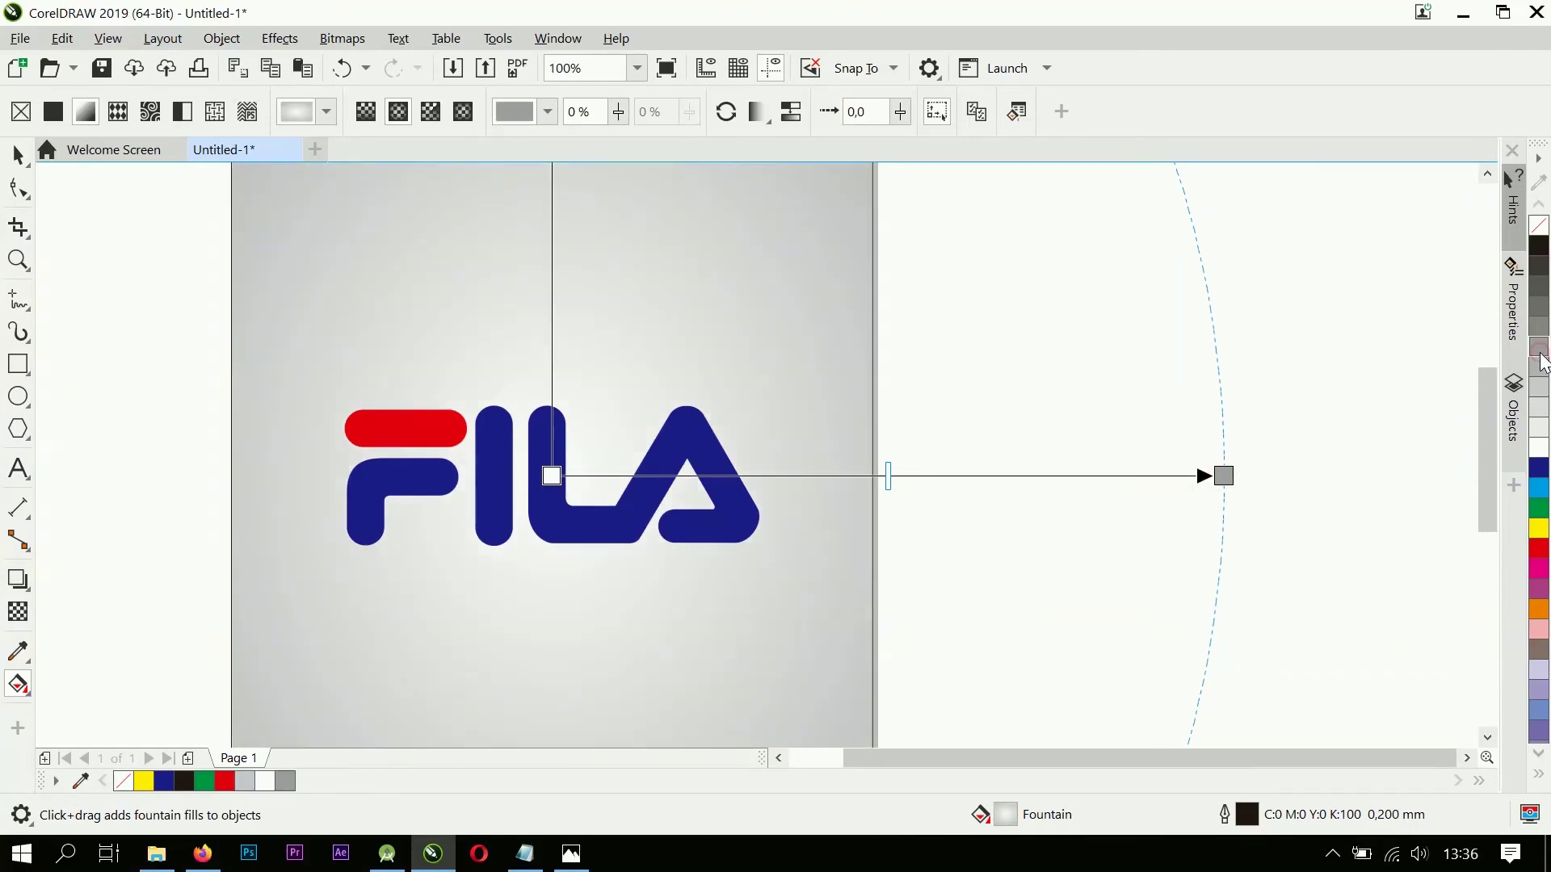
{"action": "scroll", "coordinate": [980, 396], "scroll_direction": "down", "scroll_amount": 2}
{"action": "scroll", "coordinate": [957, 419], "scroll_direction": "up", "scroll_amount": 1}
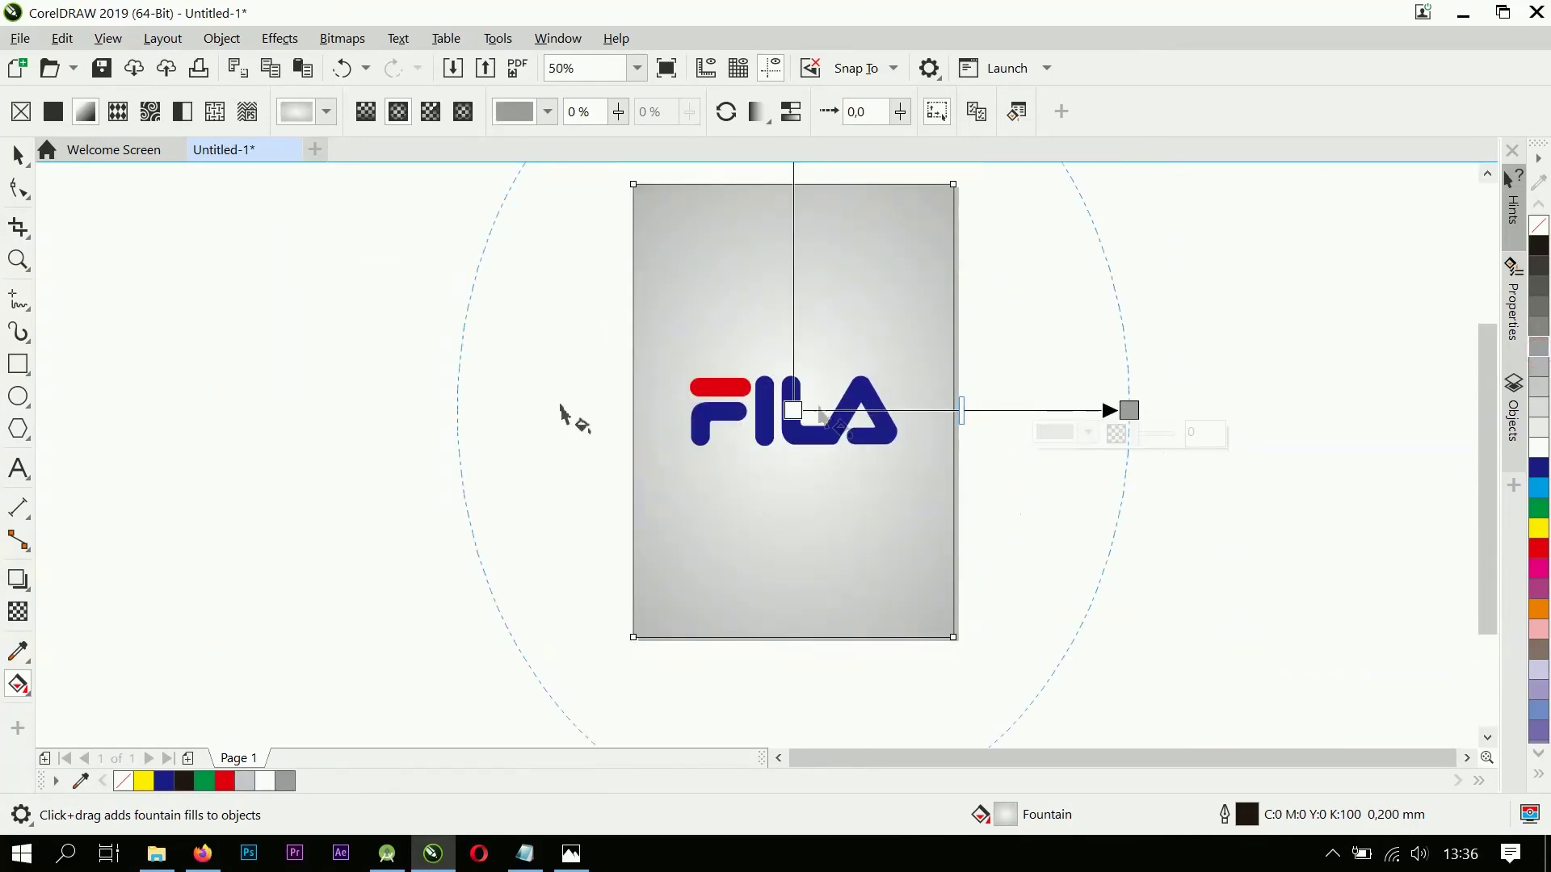
{"action": "key", "text": "space"}
{"action": "left_click", "coordinate": [1253, 350]}
{"action": "scroll", "coordinate": [755, 408], "scroll_direction": "up", "scroll_amount": 1}
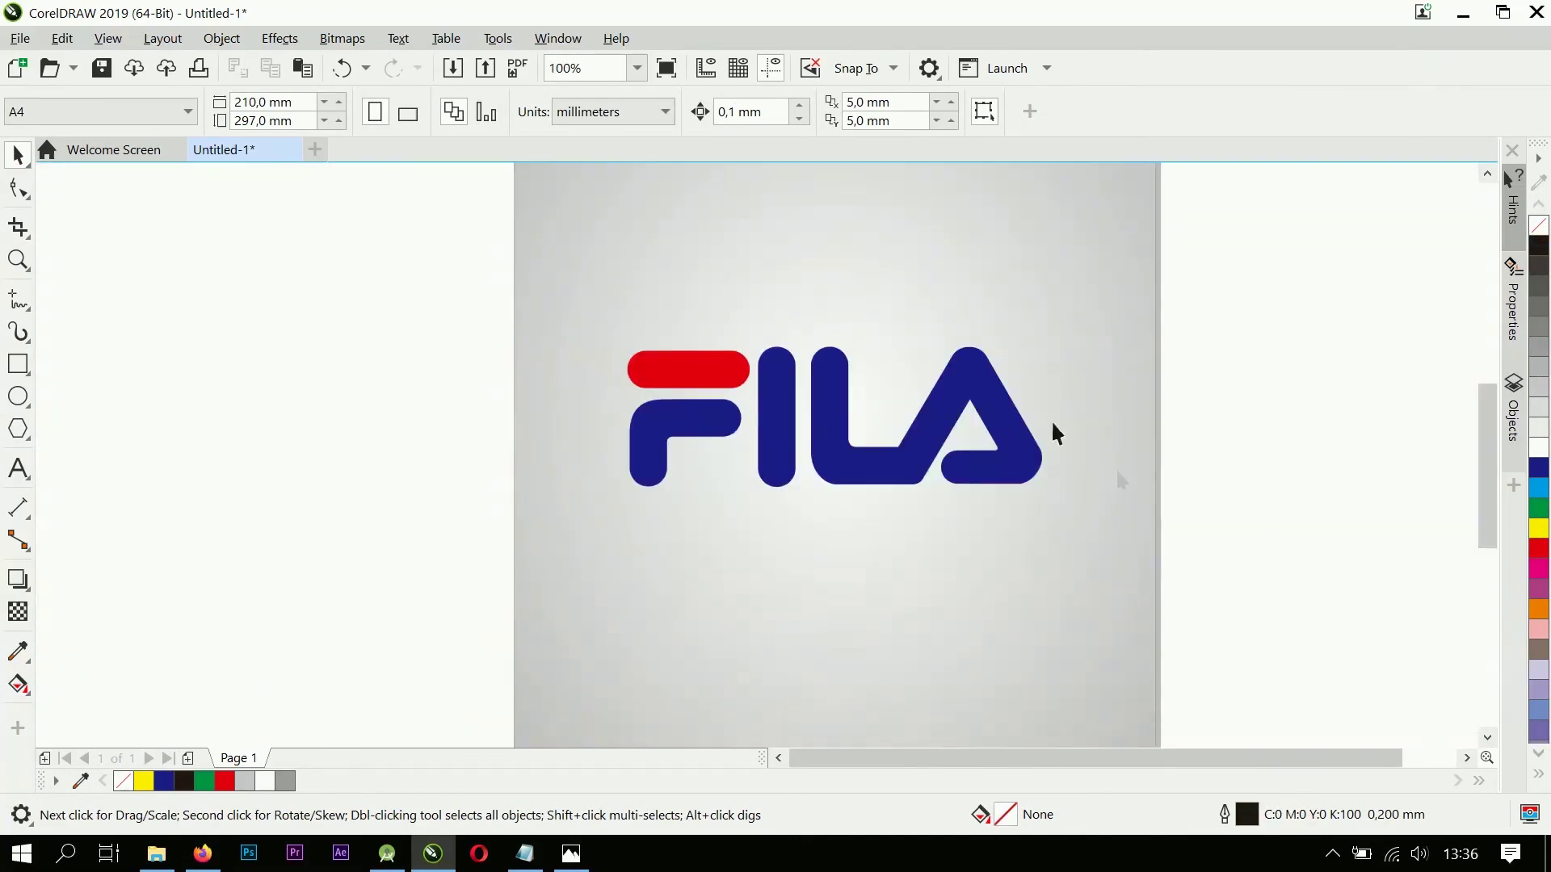